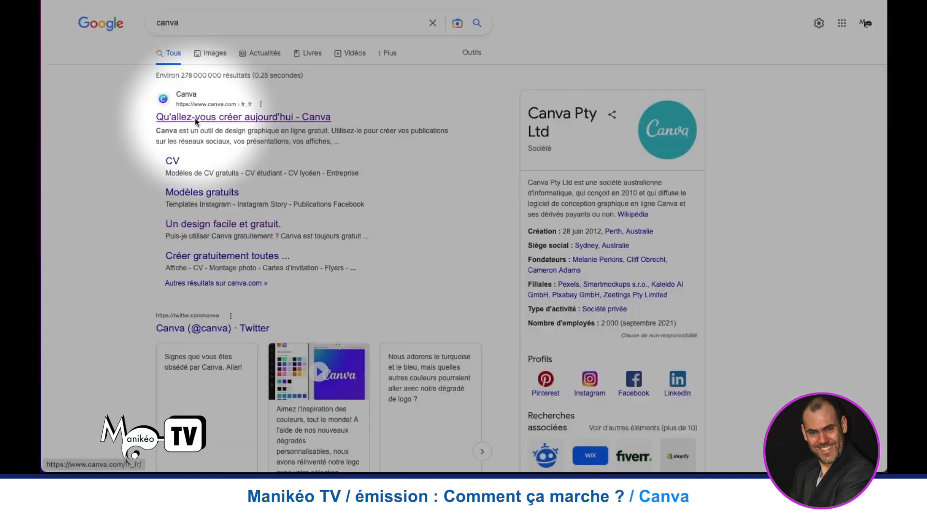
# - Open the Canva website from the search results and start signing up for an account
pyautogui.click(195, 118)
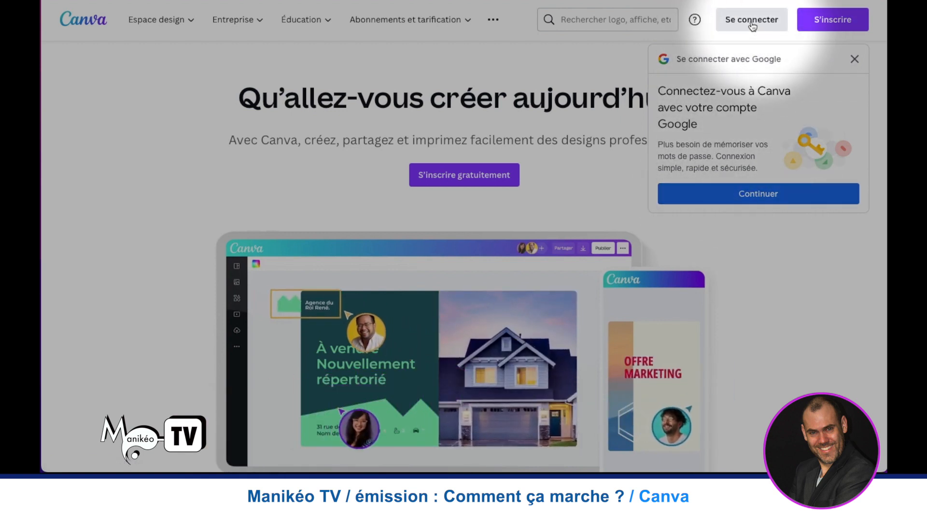
pyautogui.click(820, 20)
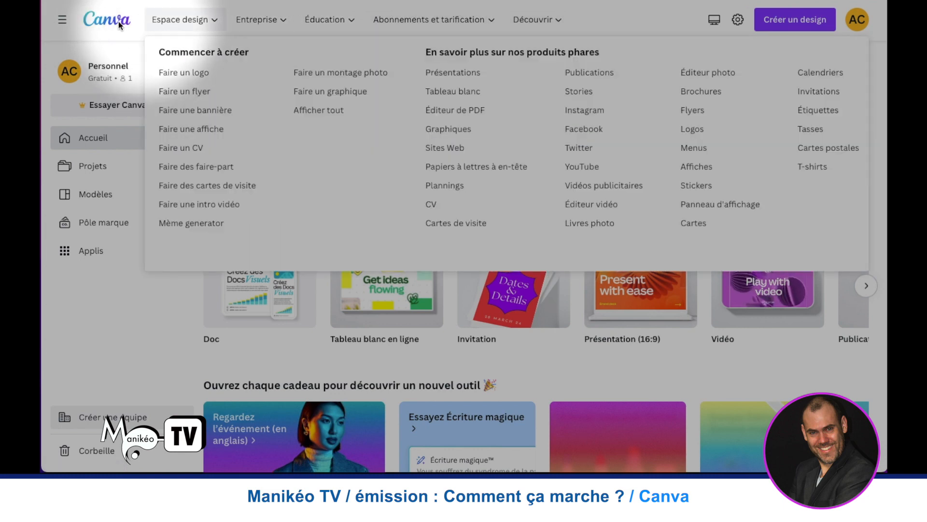
# - Collapse the main menu on the home page and expand it again
pyautogui.click(62, 22)
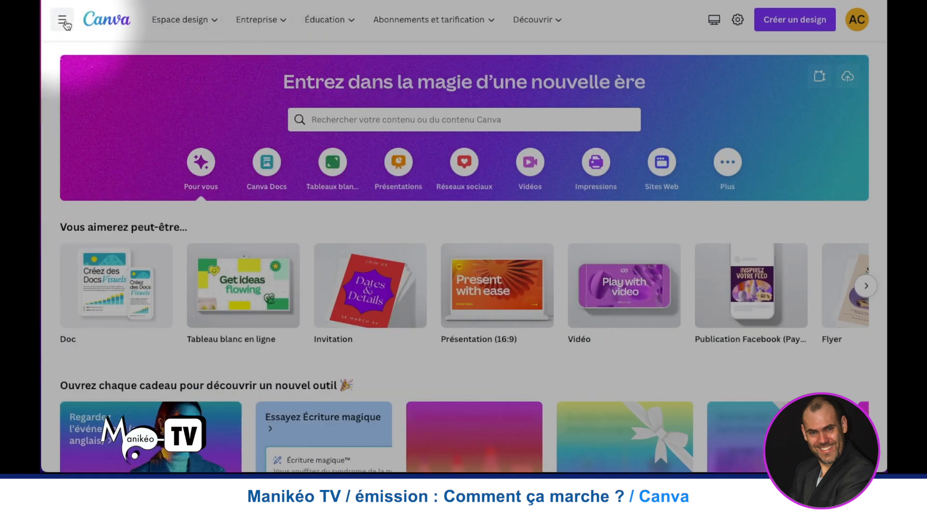
pyautogui.click(63, 21)
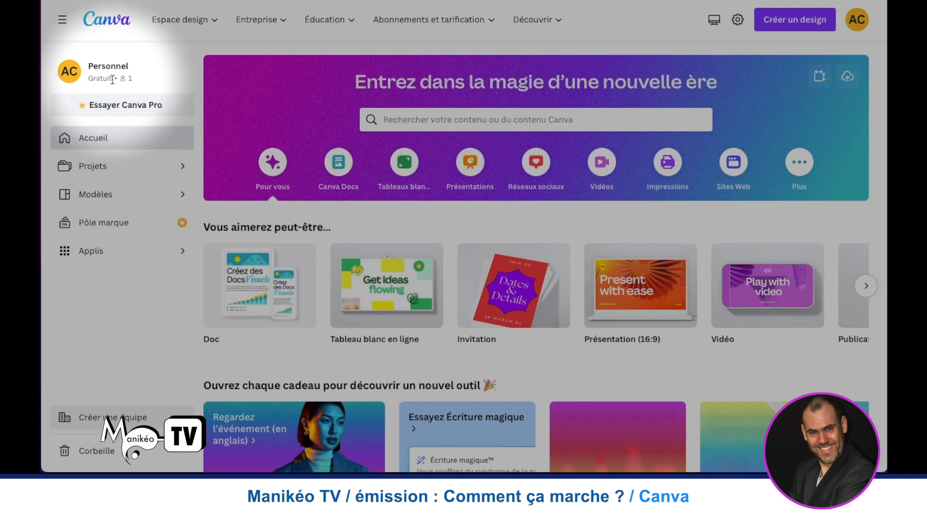
pyautogui.moveTo(206, 30)
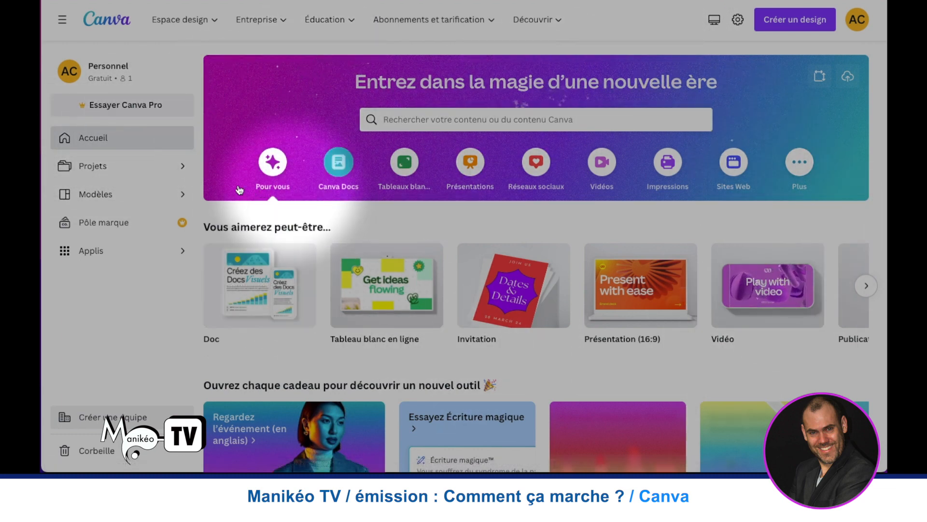
# - Look through the recent designs, folders and images in the projects area and return to the home page
pyautogui.click(109, 167)
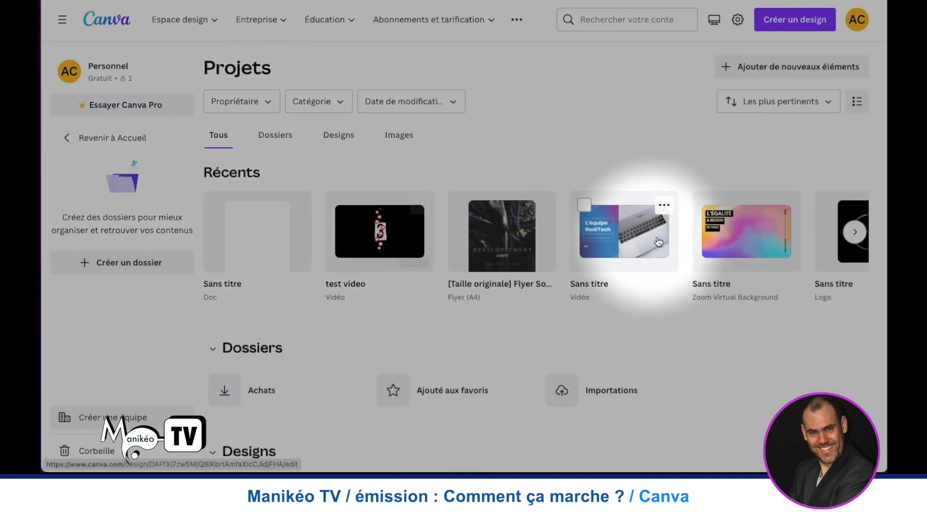
pyautogui.click(855, 233)
pyautogui.click(855, 232)
pyautogui.scroll(-14, 334, 232)
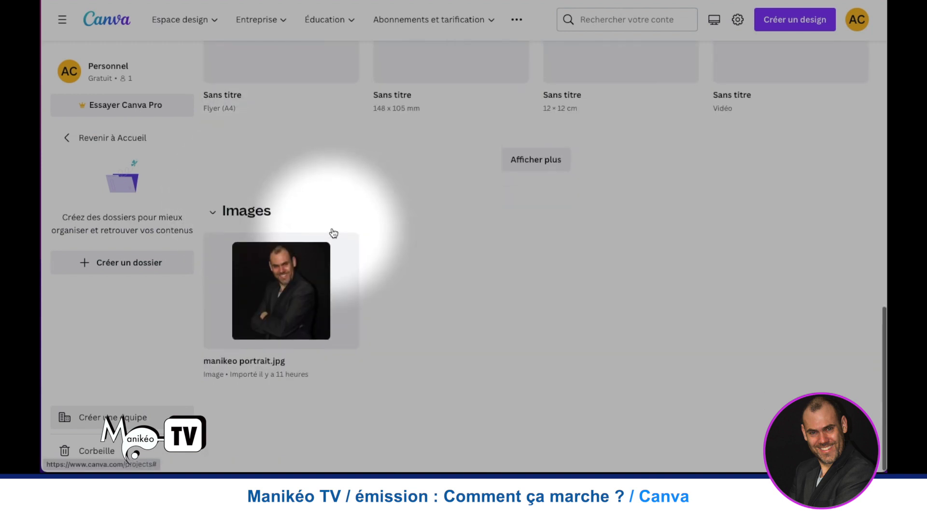
pyautogui.scroll(14, 299, 224)
pyautogui.scroll(-1, 298, 221)
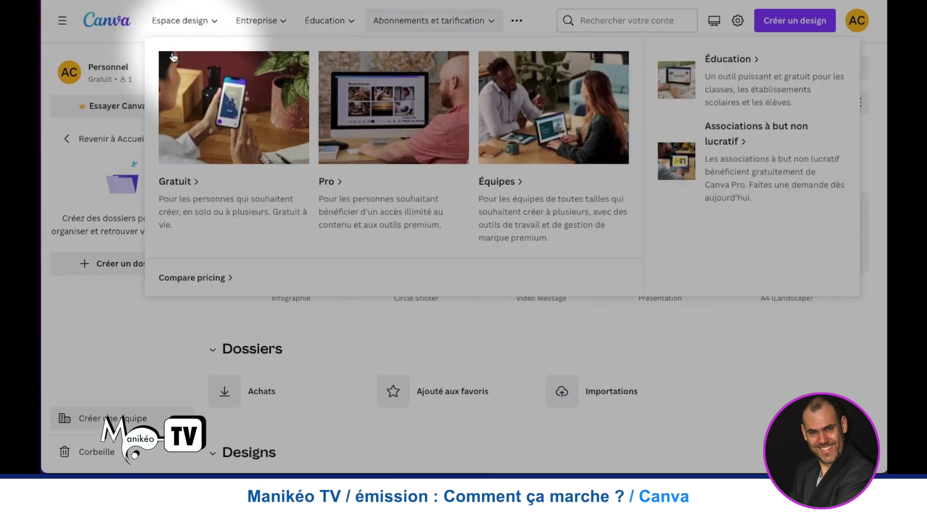
pyautogui.click(81, 140)
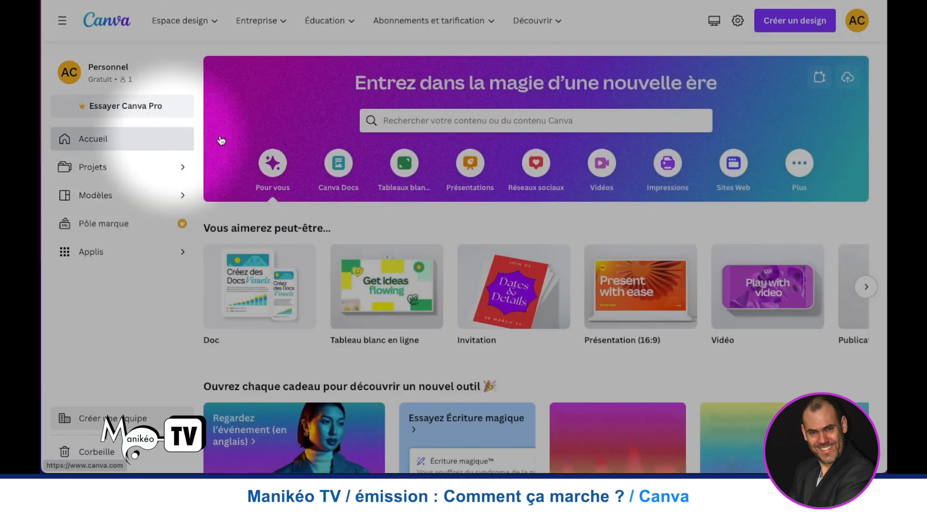
# - View the recent designs listed on the home page
pyautogui.scroll(-3, 318, 126)
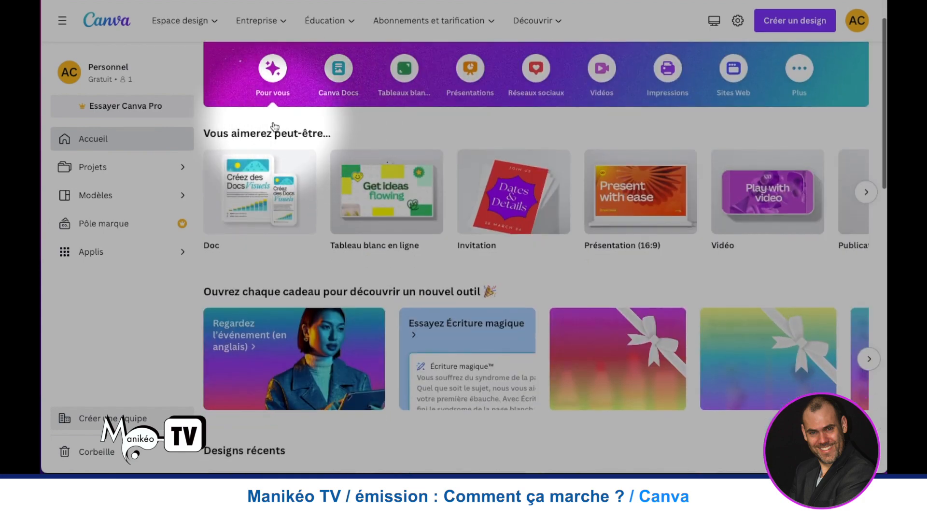
pyautogui.scroll(-8, 273, 124)
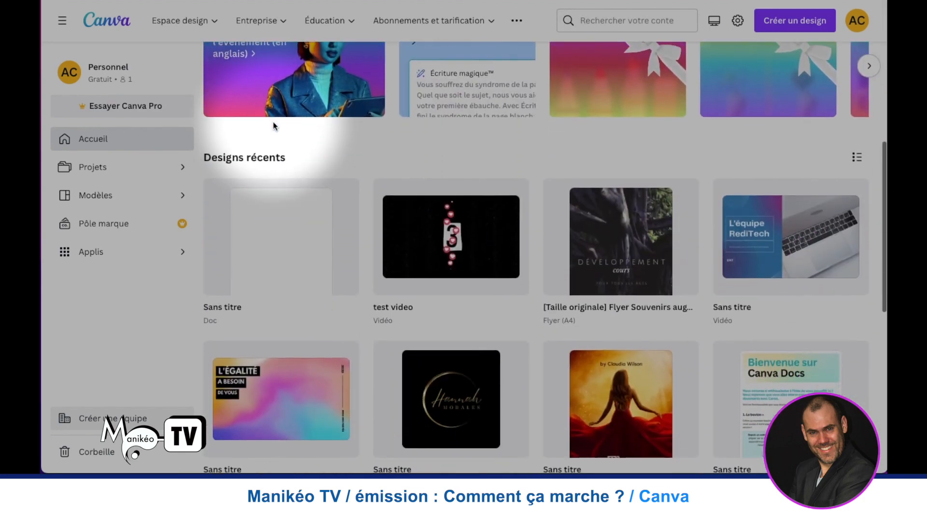
pyautogui.scroll(10, 274, 125)
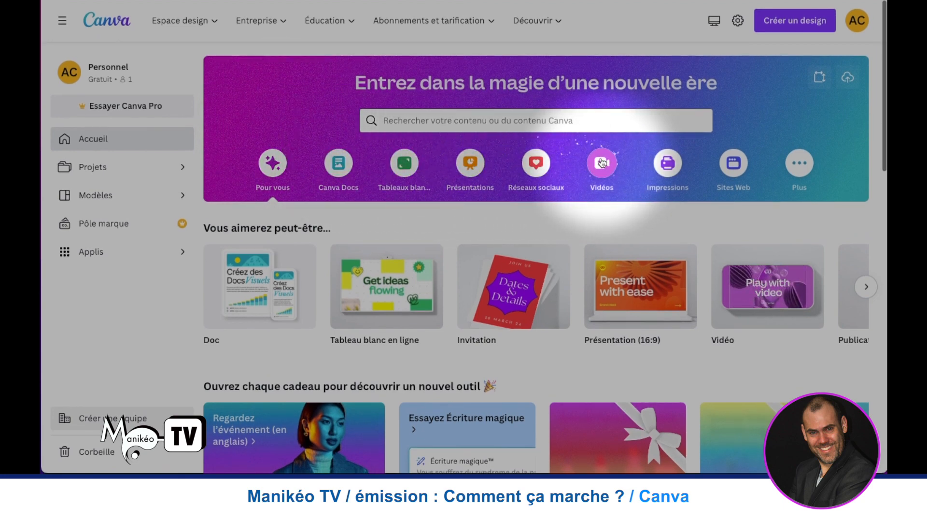
# - Show the video design category and browse its blank formats, from Reel Instagram to Vidéo YouTube and video ads
pyautogui.click(602, 162)
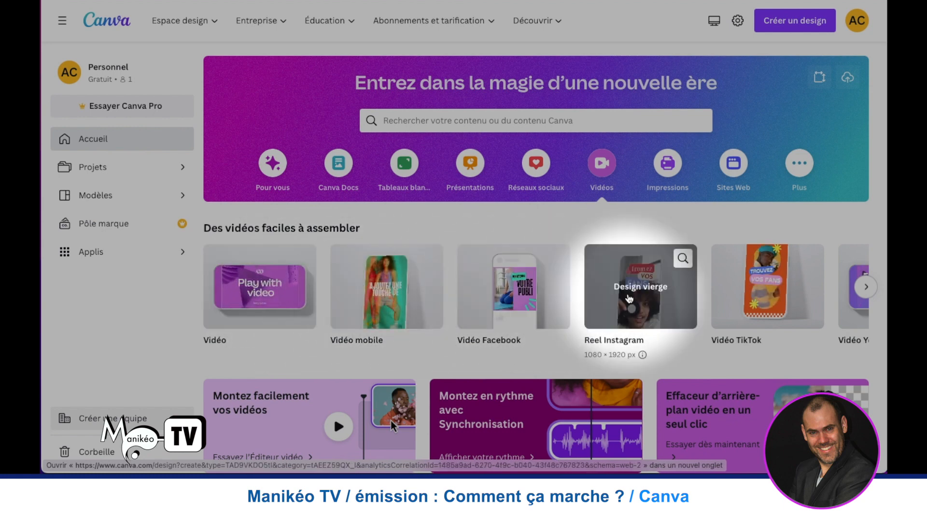
pyautogui.hscroll(5, 768, 290)
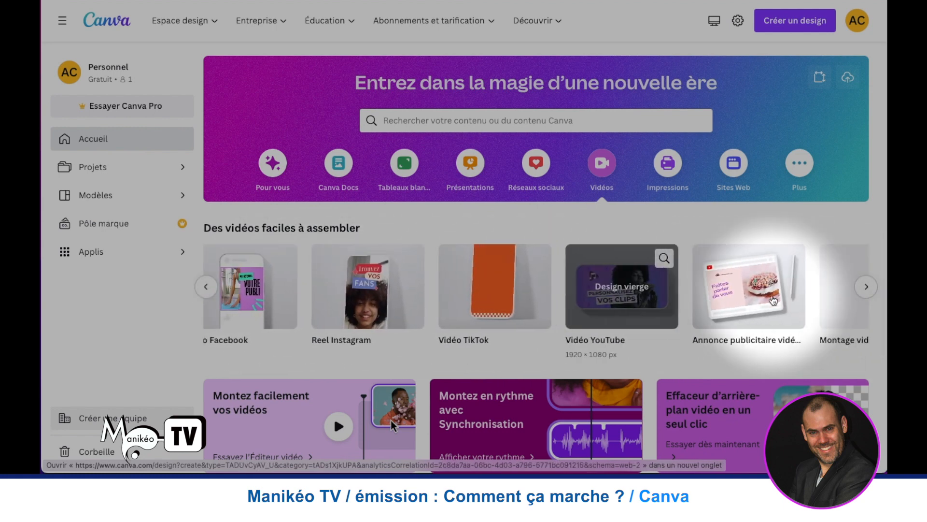
pyautogui.hscroll(4, 773, 301)
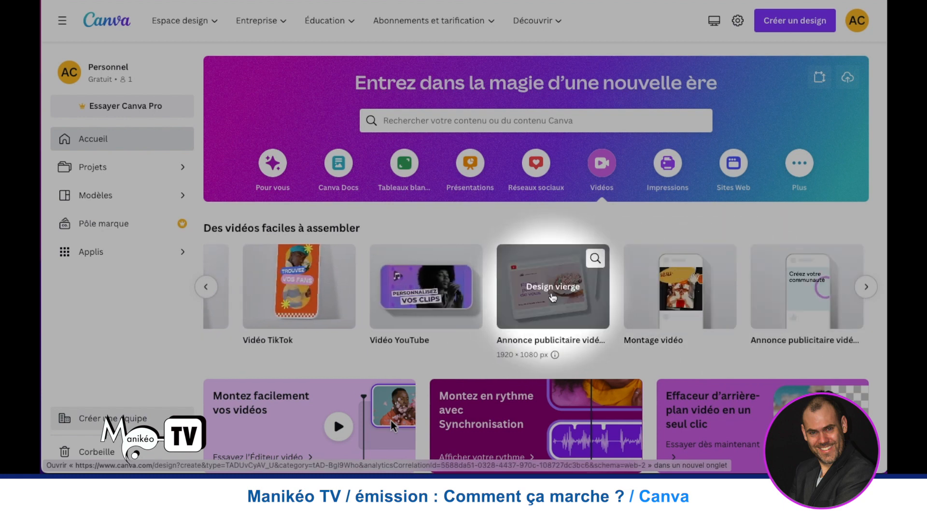
pyautogui.hscroll(2, 553, 297)
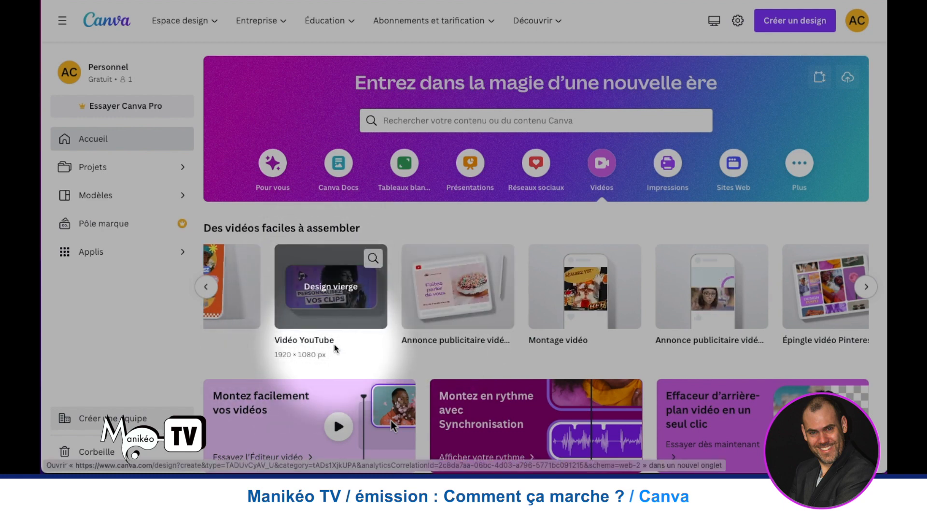
# - Examine the video editing tools and the video and mobile video templates offered in the video category
pyautogui.scroll(-3, 334, 348)
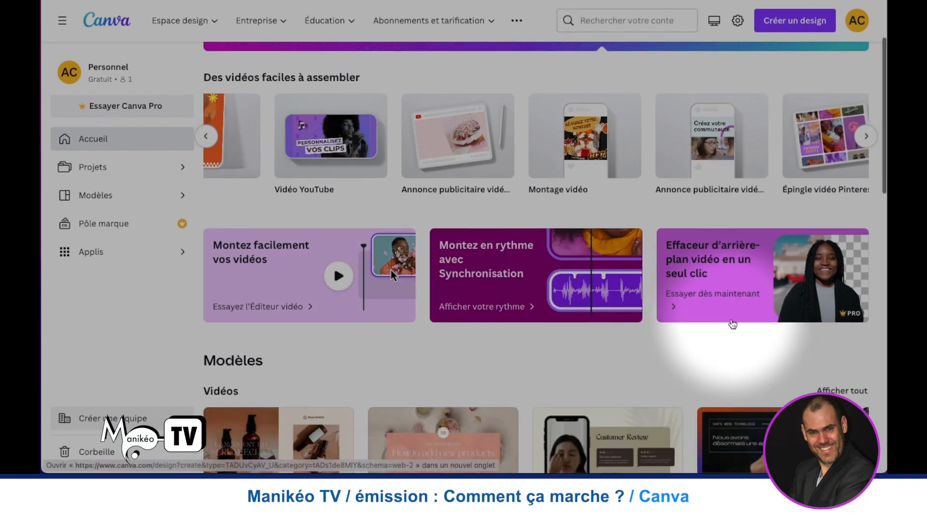
pyautogui.scroll(-1, 733, 324)
pyautogui.scroll(-2, 601, 269)
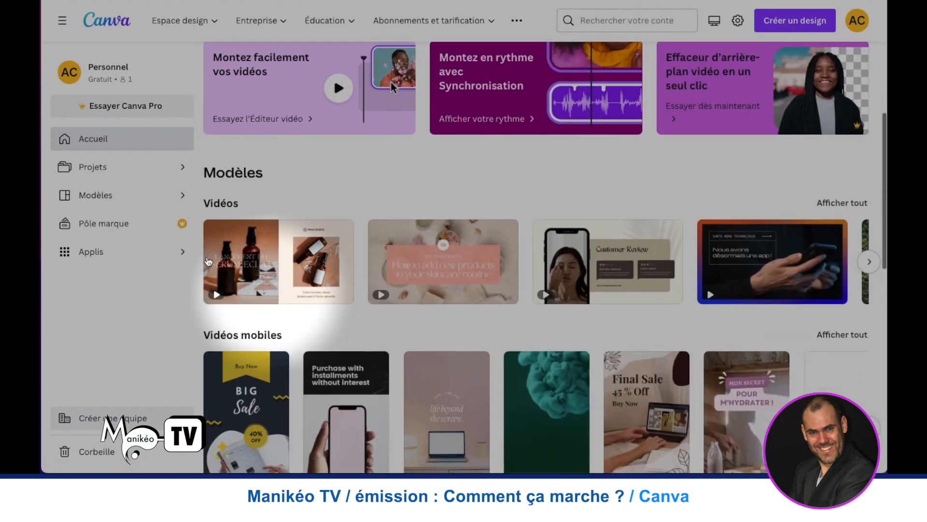
pyautogui.scroll(2, 260, 208)
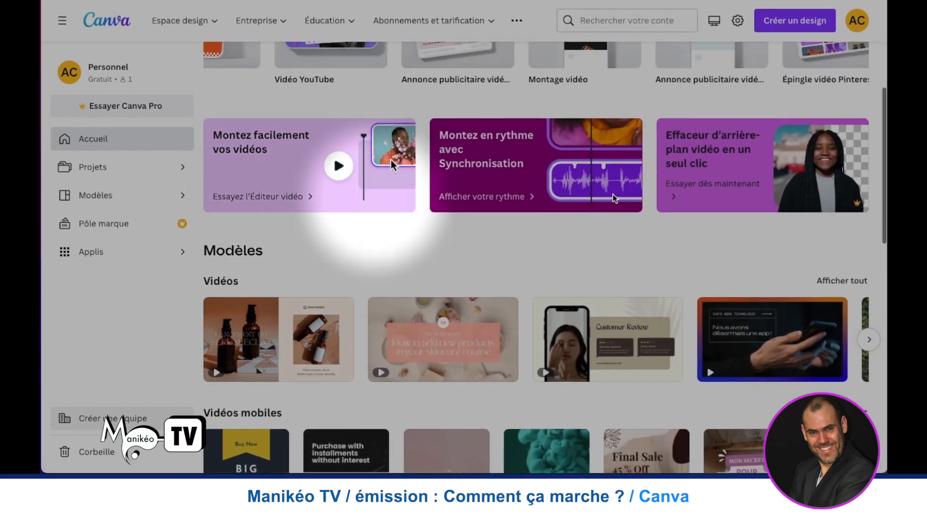
pyautogui.scroll(-2, 369, 278)
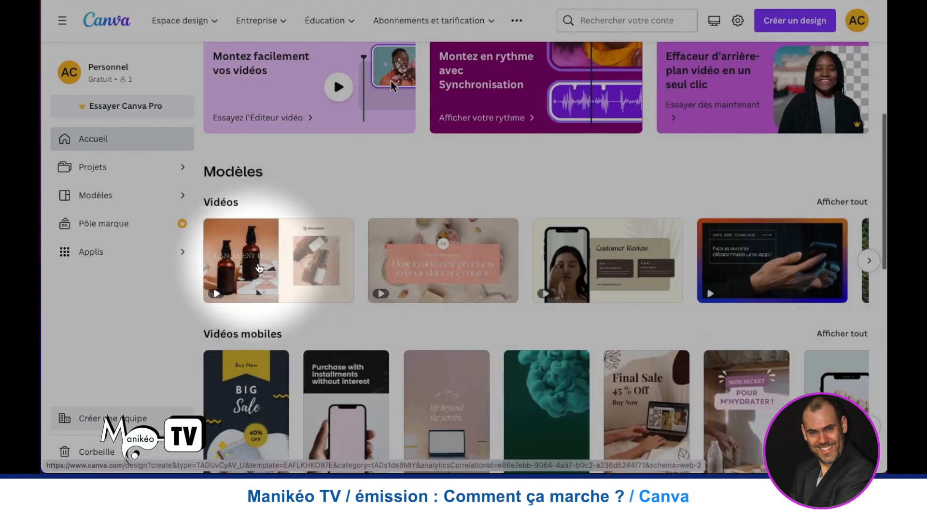
pyautogui.scroll(-2, 332, 265)
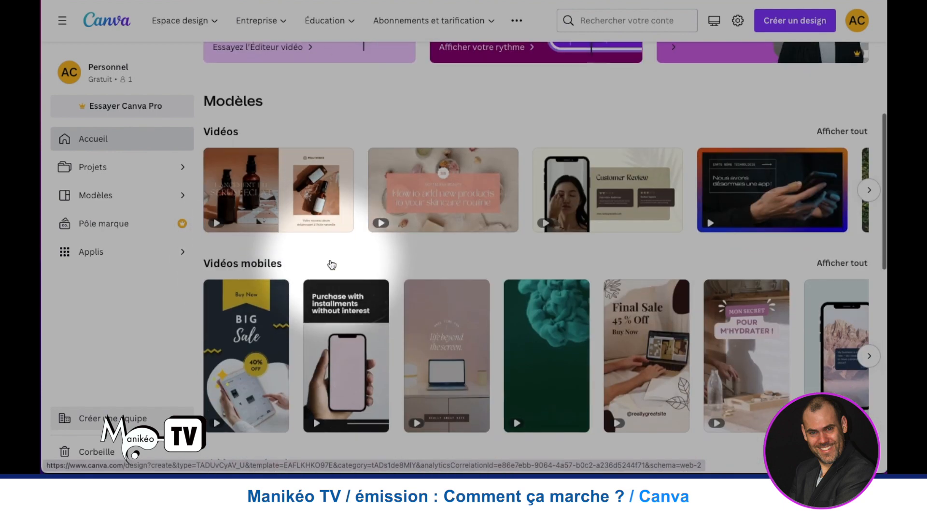
pyautogui.scroll(5, 332, 265)
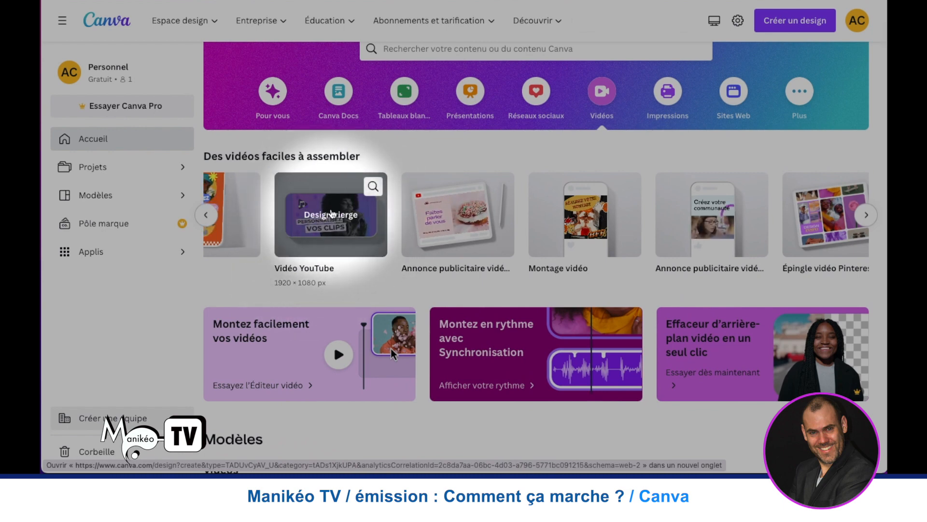
pyautogui.scroll(-8, 331, 213)
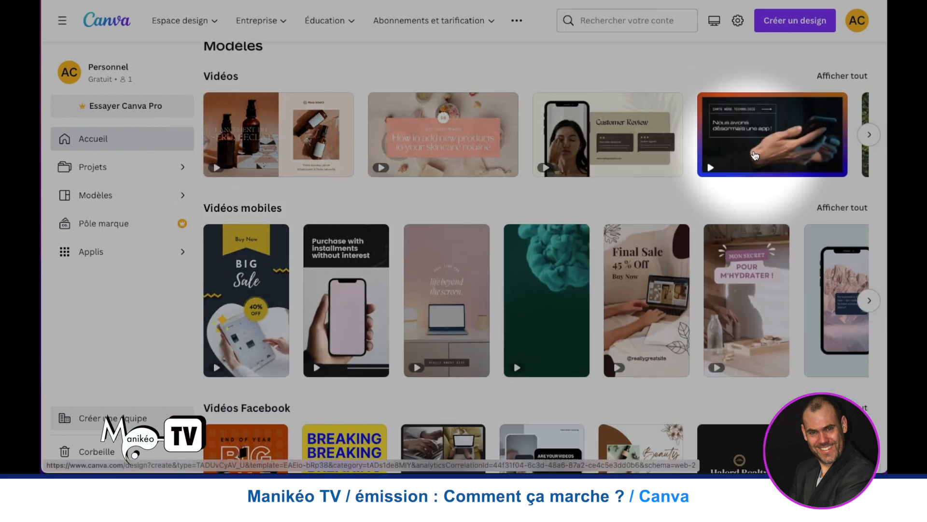
# - Browse the row of standard video templates to its end and open the full collection of video templates
pyautogui.click(869, 135)
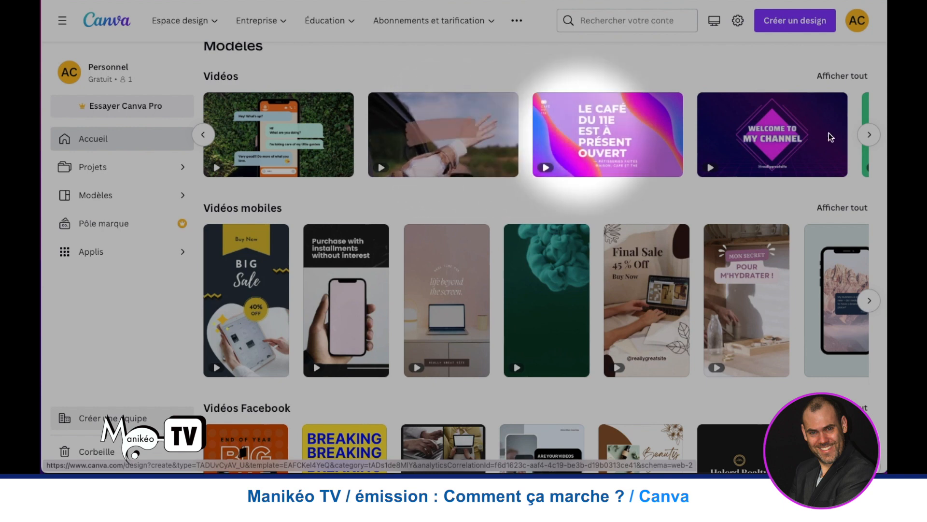
pyautogui.click(870, 135)
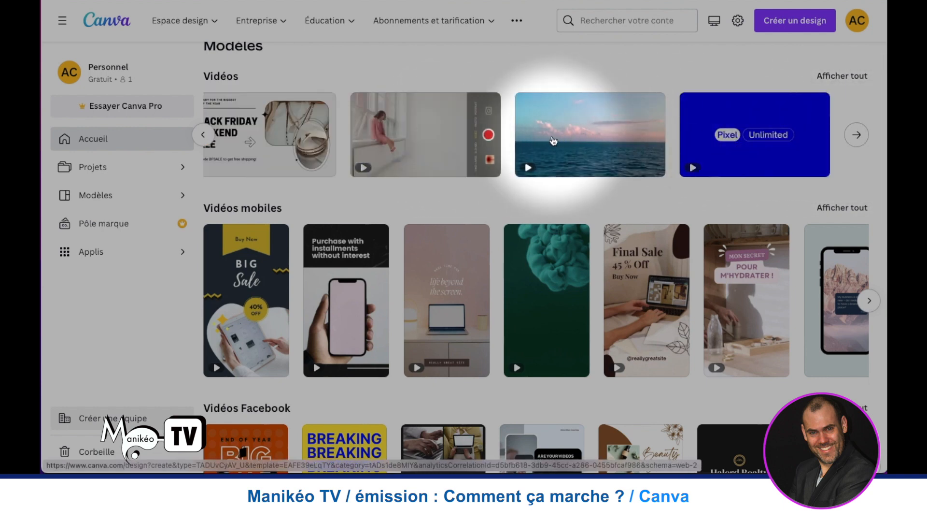
pyautogui.click(856, 133)
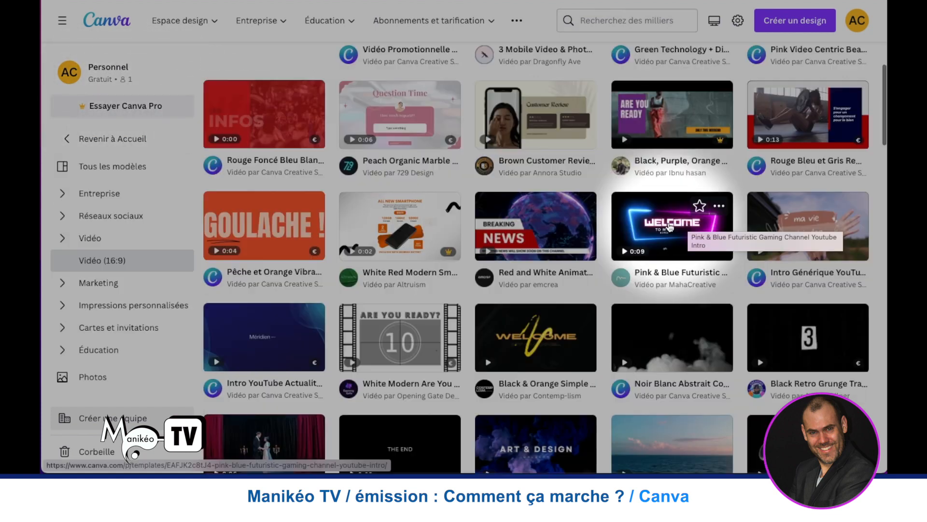
# - Open the preview of the Pink & Blue Futuristic Gaming Channel Youtube Intro template and look through its similar templates
pyautogui.click(668, 225)
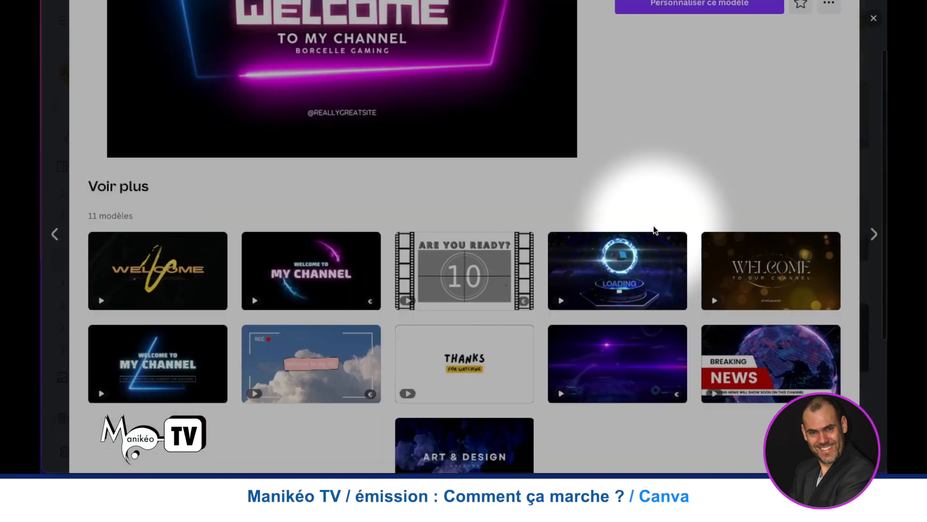
pyautogui.scroll(-1, 654, 225)
pyautogui.scroll(3, 505, 222)
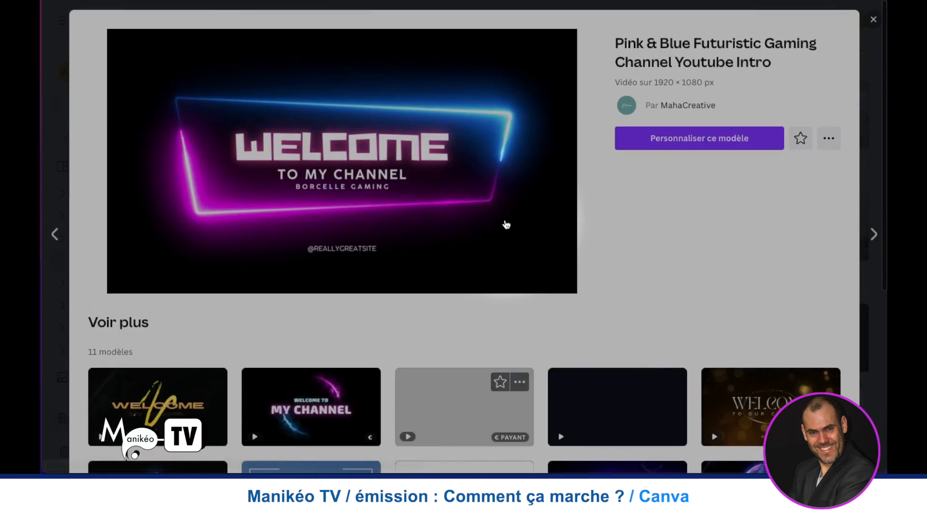
pyautogui.scroll(-1, 252, 297)
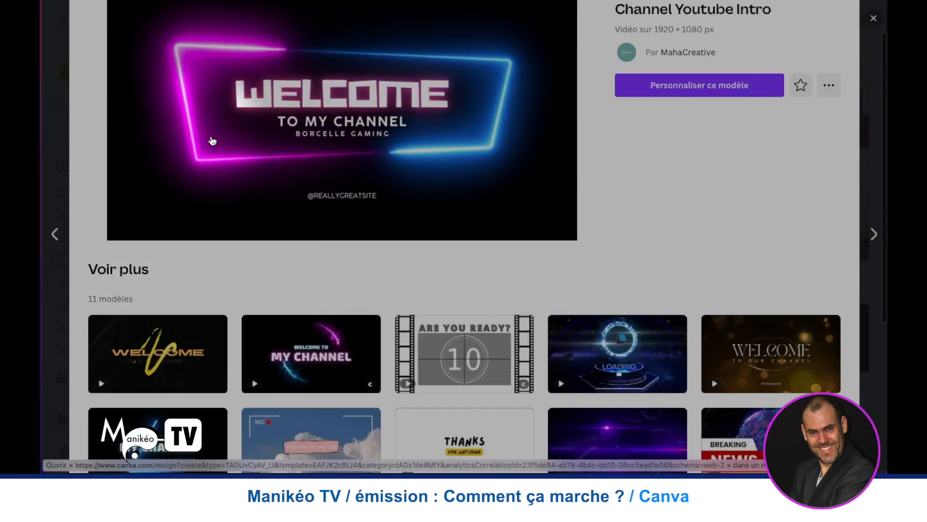
pyautogui.scroll(-1, 175, 244)
pyautogui.scroll(-4, 175, 244)
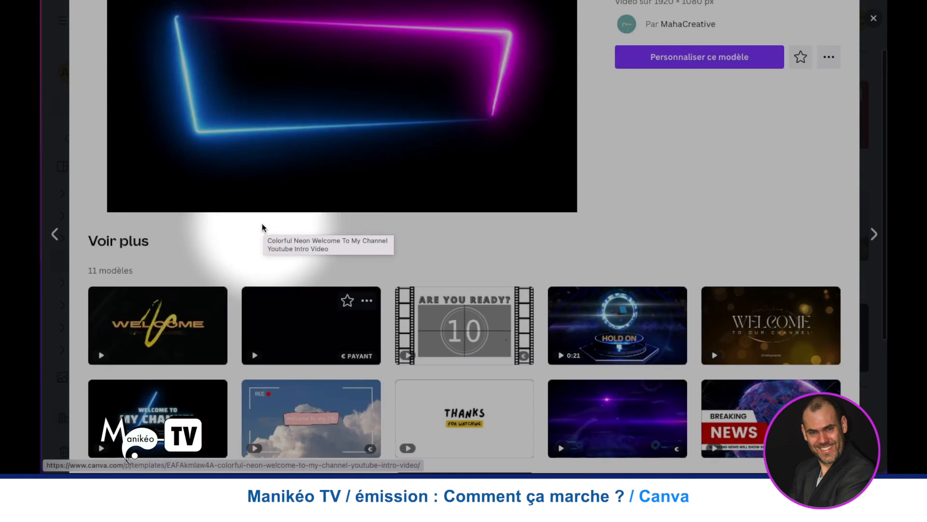
pyautogui.scroll(2, 261, 225)
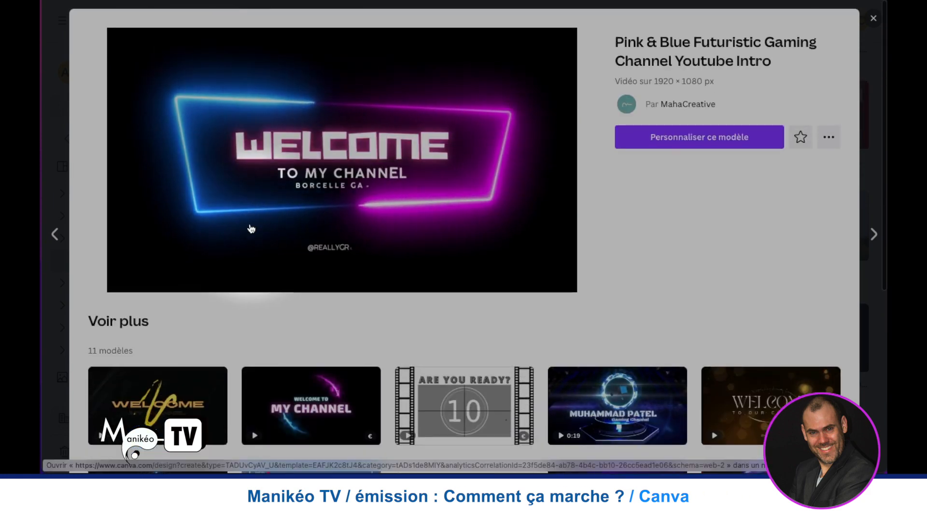
pyautogui.scroll(-4, 260, 179)
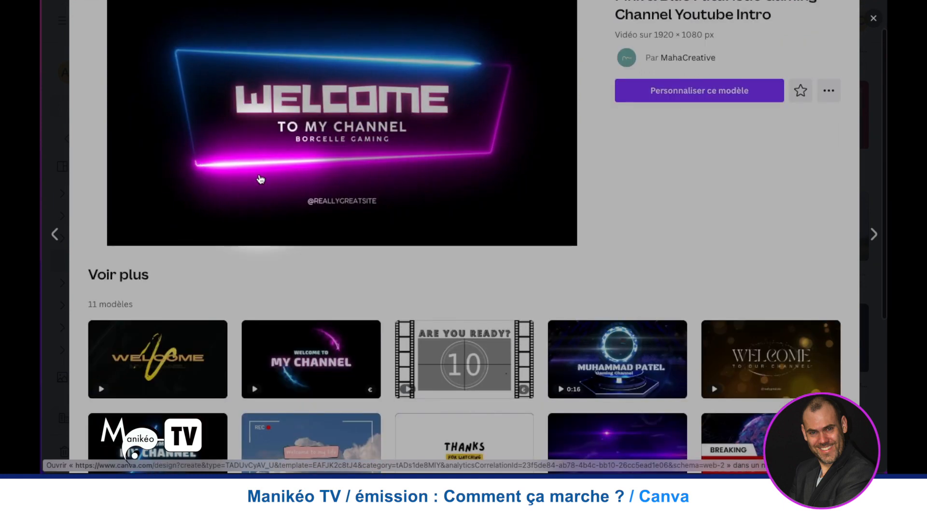
pyautogui.scroll(-1, 260, 179)
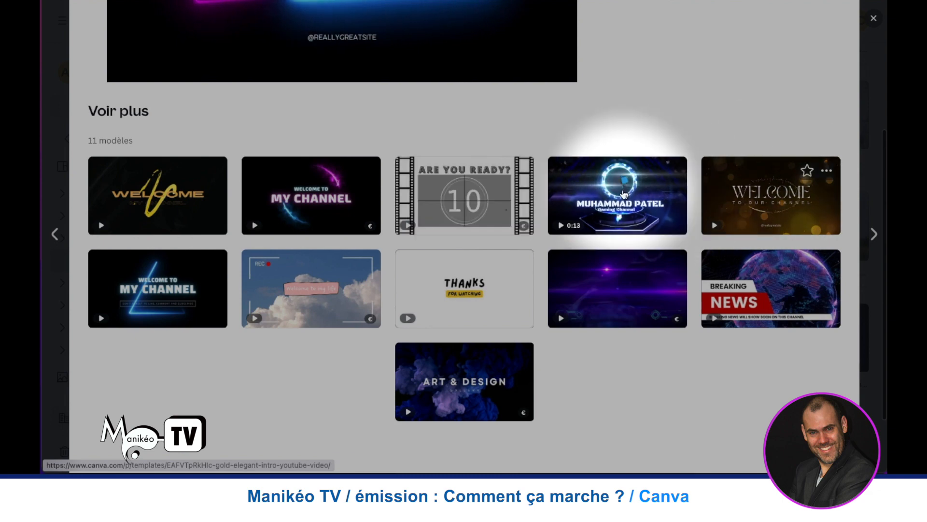
# - Customize the previewed neon gaming intro template in the editor and play its video
pyautogui.scroll(5, 624, 166)
pyautogui.click(701, 137)
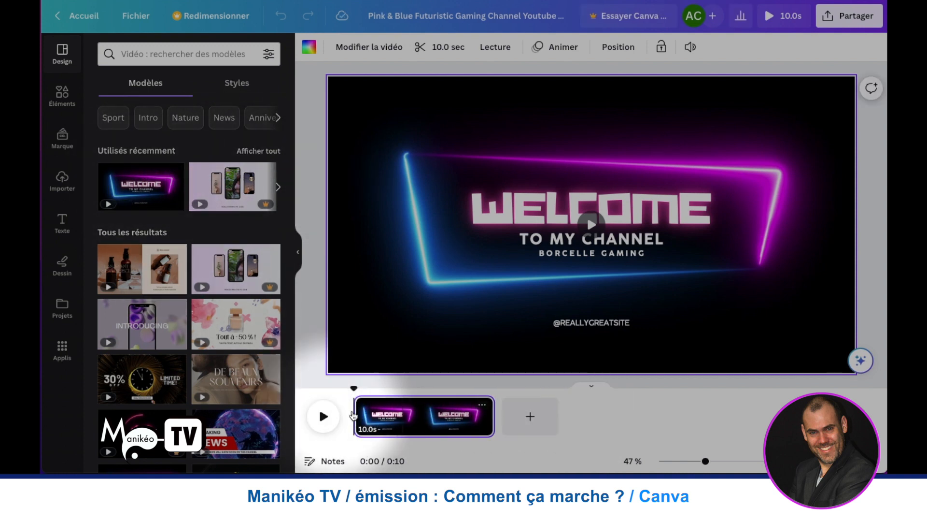
pyautogui.click(321, 419)
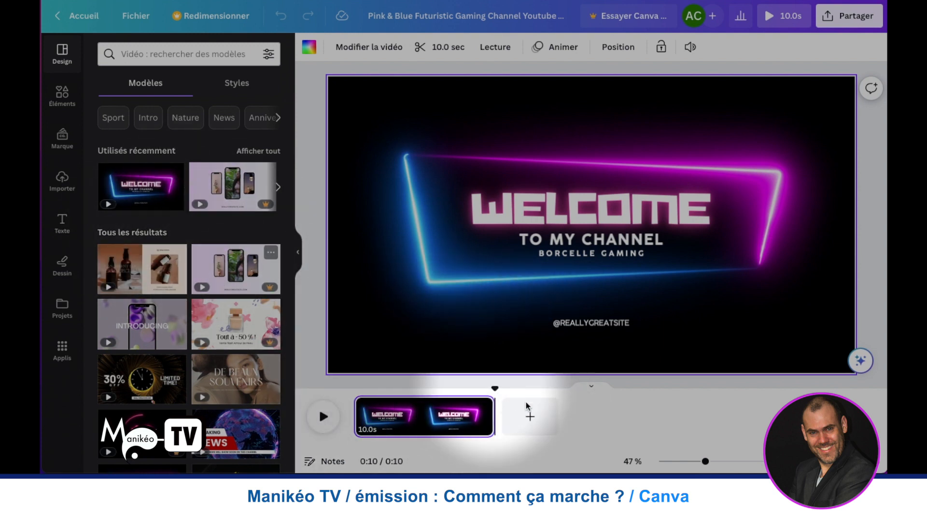
# - Browse the suggested video templates and open the Black & Orange Simple Welcome To My Channel Youtube Intro template
pyautogui.scroll(-2, 193, 227)
pyautogui.scroll(2, 193, 227)
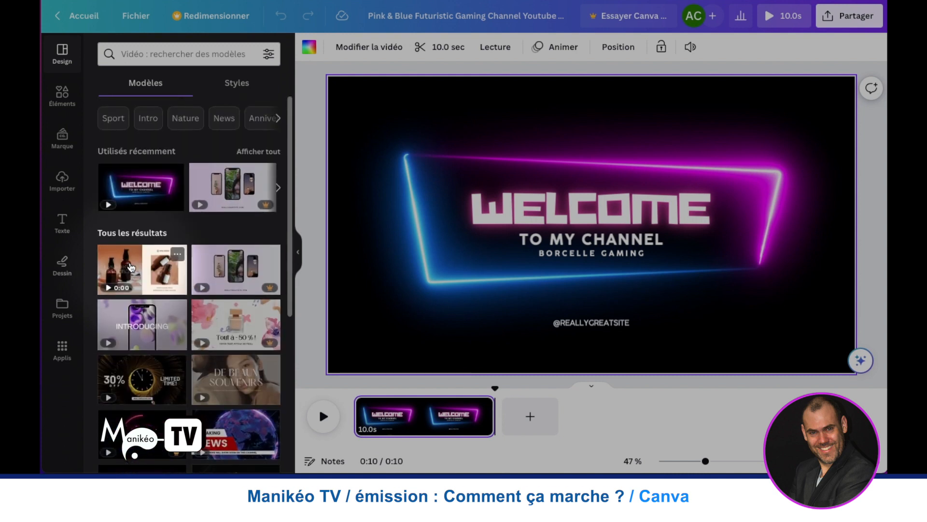
pyautogui.scroll(-3, 184, 300)
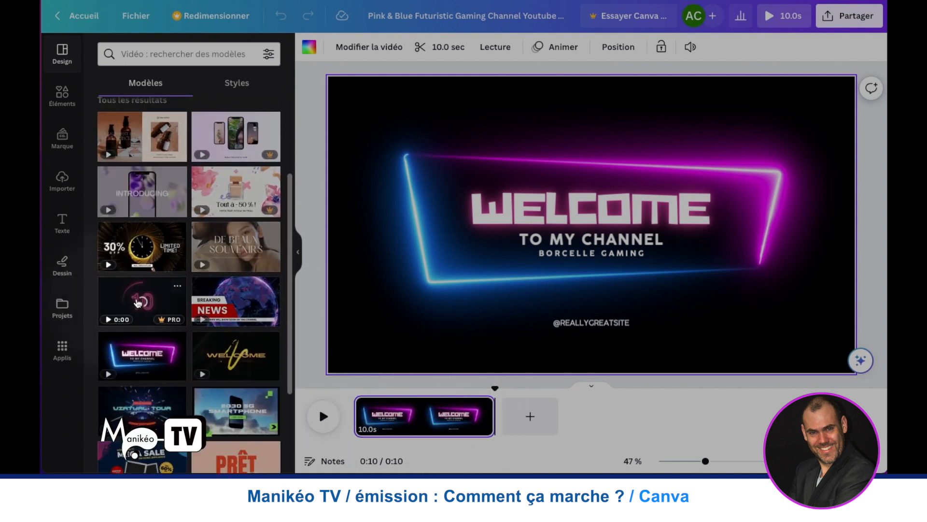
pyautogui.scroll(1, 239, 331)
pyautogui.scroll(-1, 240, 337)
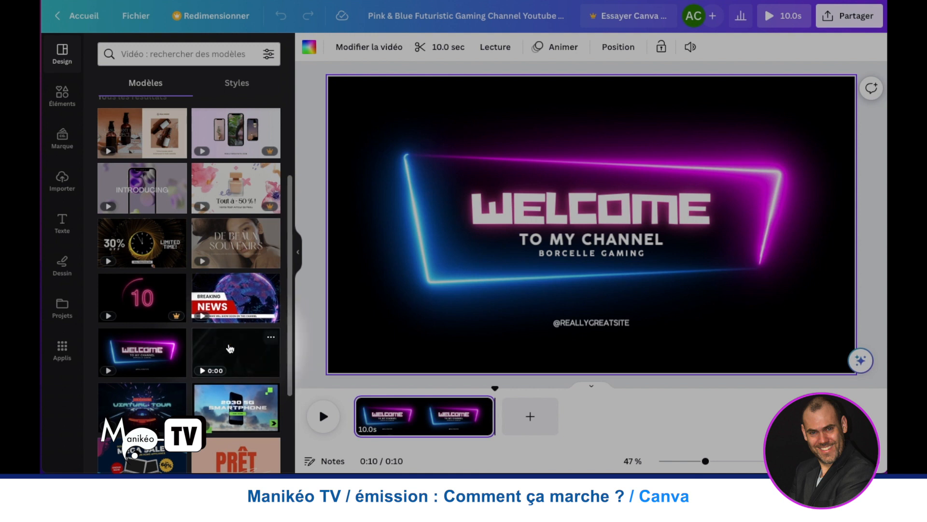
pyautogui.click(230, 349)
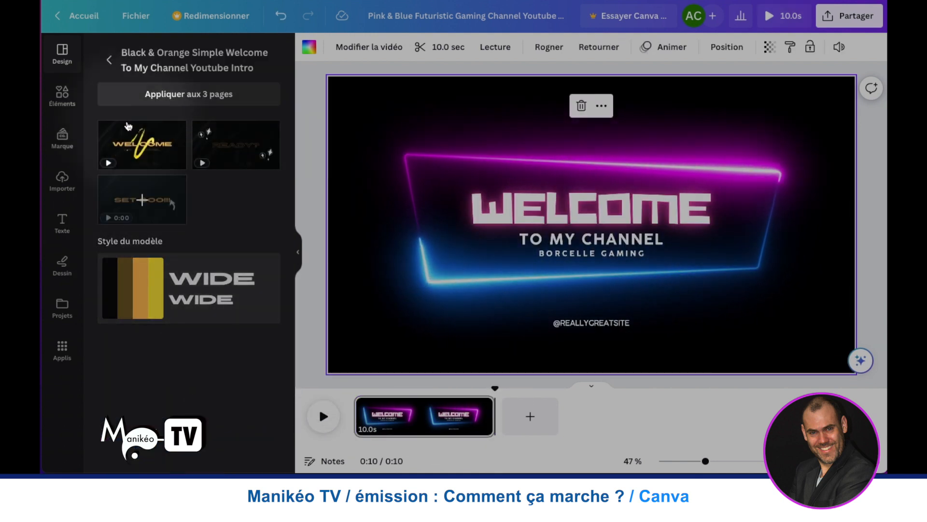
# - Replace the neon intro with all three pages of the Black & Orange welcome template and play the video
pyautogui.click(148, 145)
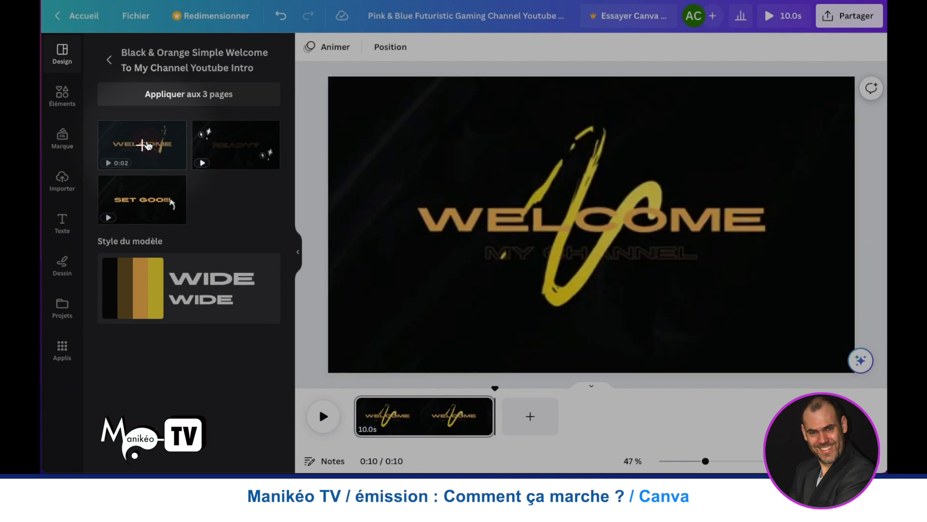
pyautogui.moveTo(491, 425); pyautogui.dragTo(431, 425)
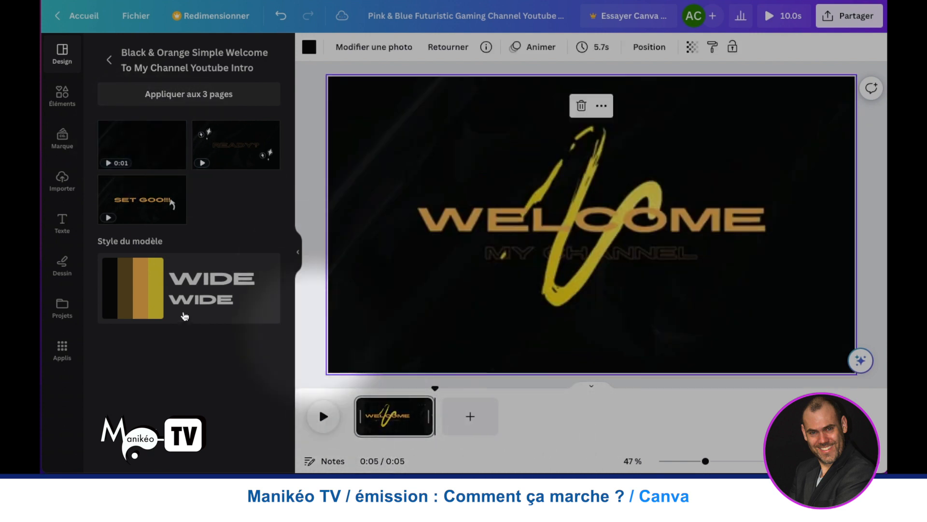
pyautogui.click(174, 98)
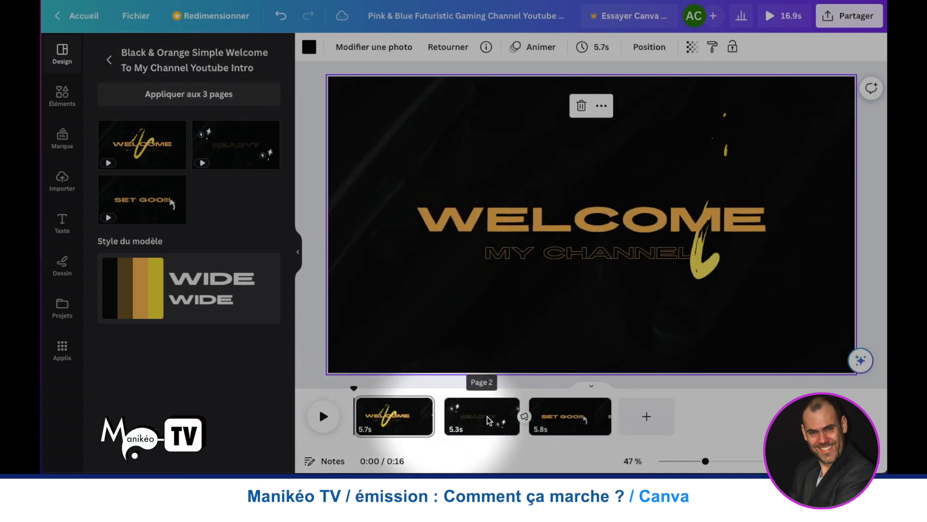
pyautogui.click(324, 414)
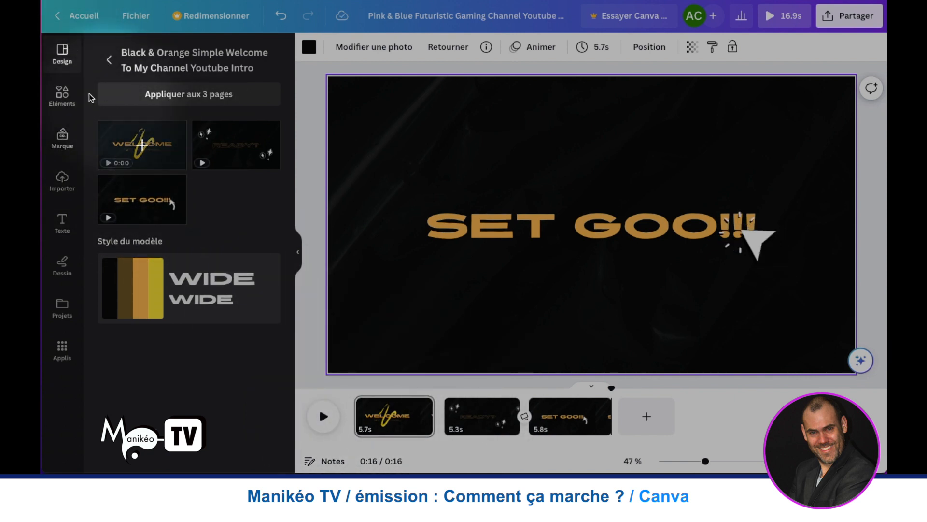
# - Return to the full template list and view the styles offered, with their font combinations and colour palettes
pyautogui.click(60, 56)
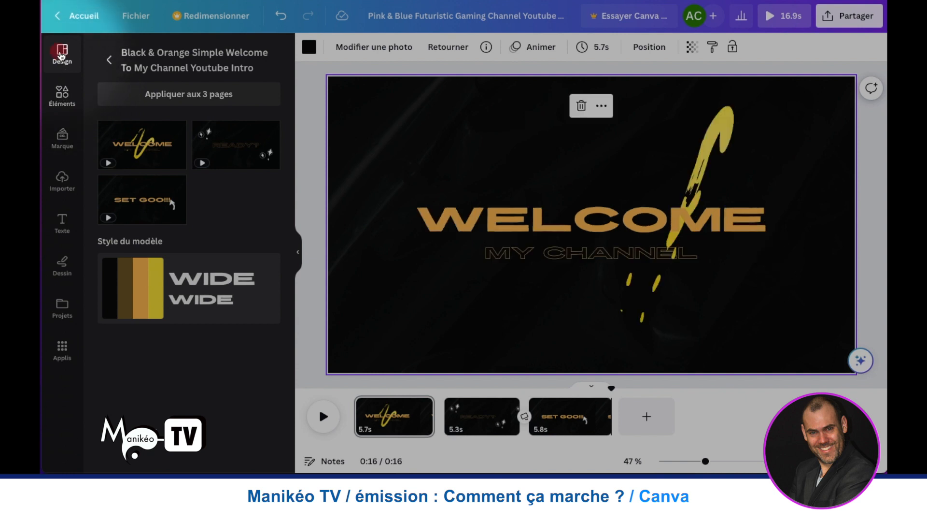
pyautogui.click(110, 62)
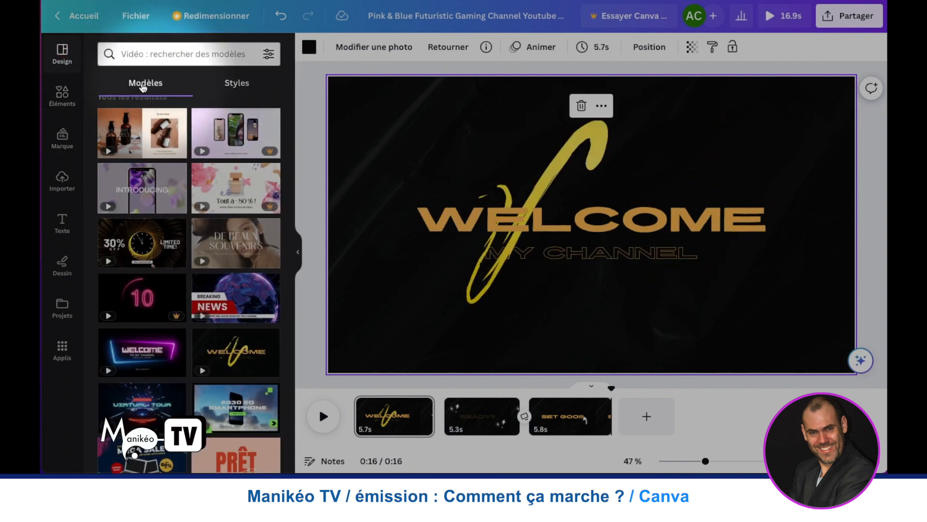
pyautogui.click(247, 88)
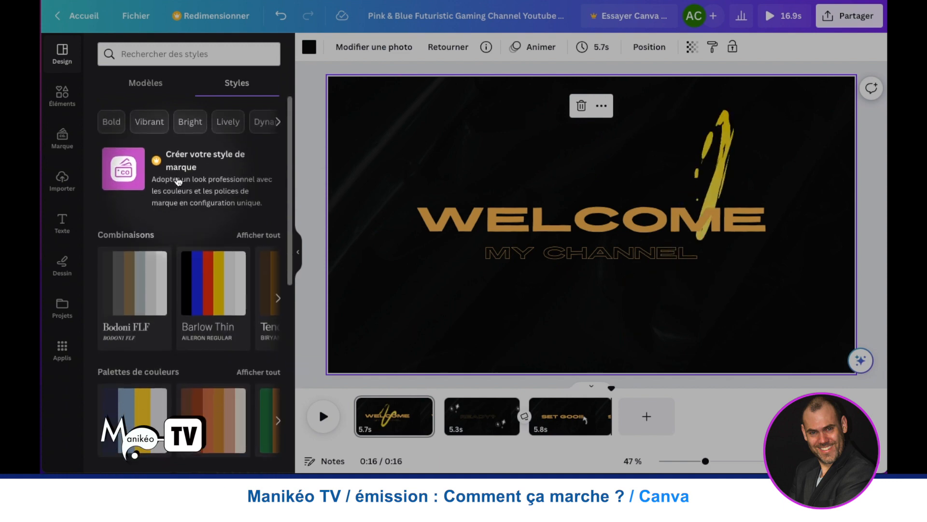
pyautogui.click(143, 81)
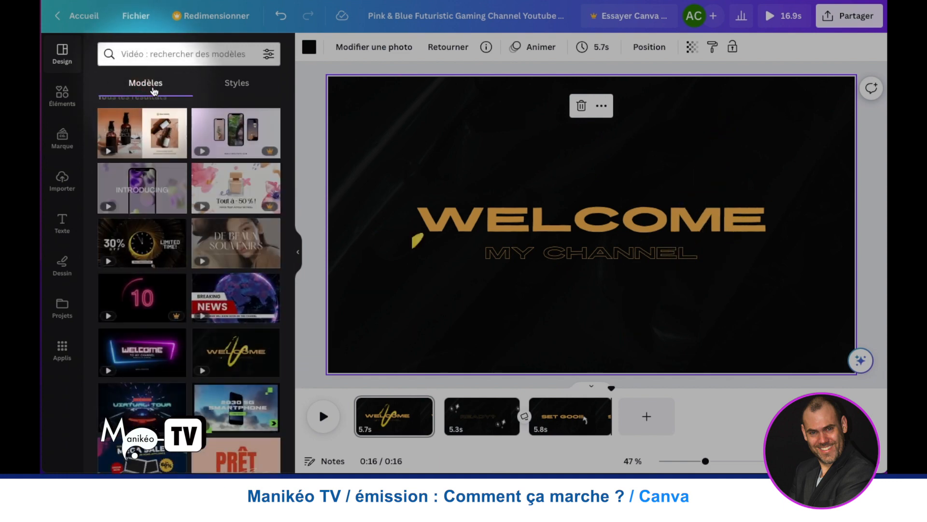
# - Browse the design elements and add the recently used circular image frame to the welcome page
pyautogui.click(62, 95)
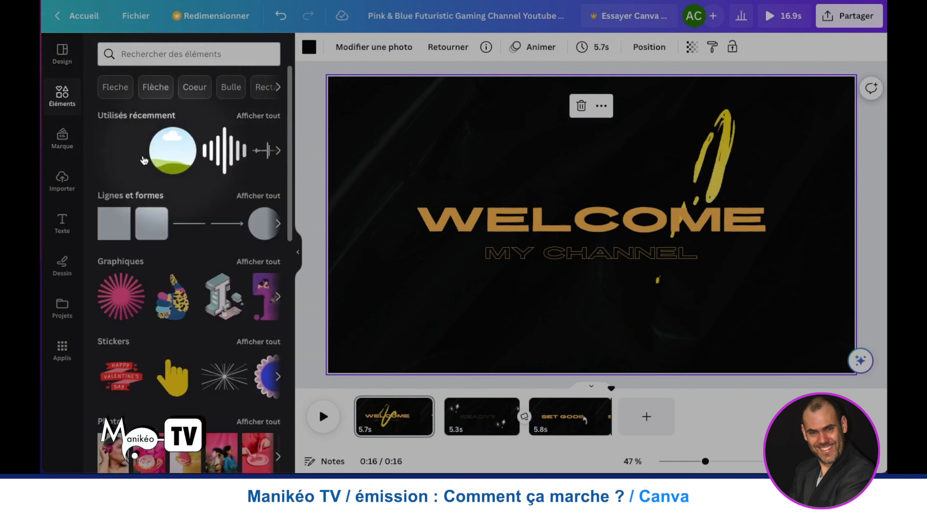
pyautogui.scroll(-1, 156, 162)
pyautogui.scroll(-2, 156, 162)
pyautogui.scroll(3, 165, 193)
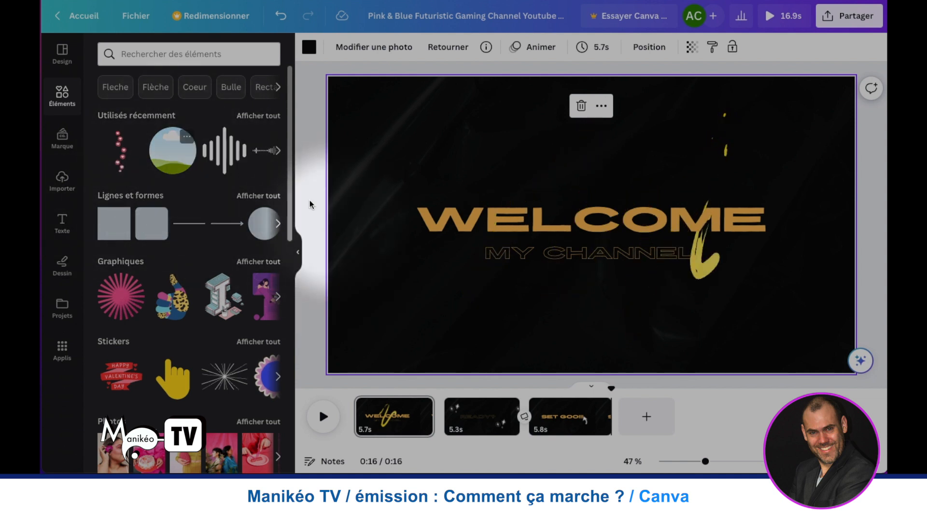
pyautogui.click(531, 202)
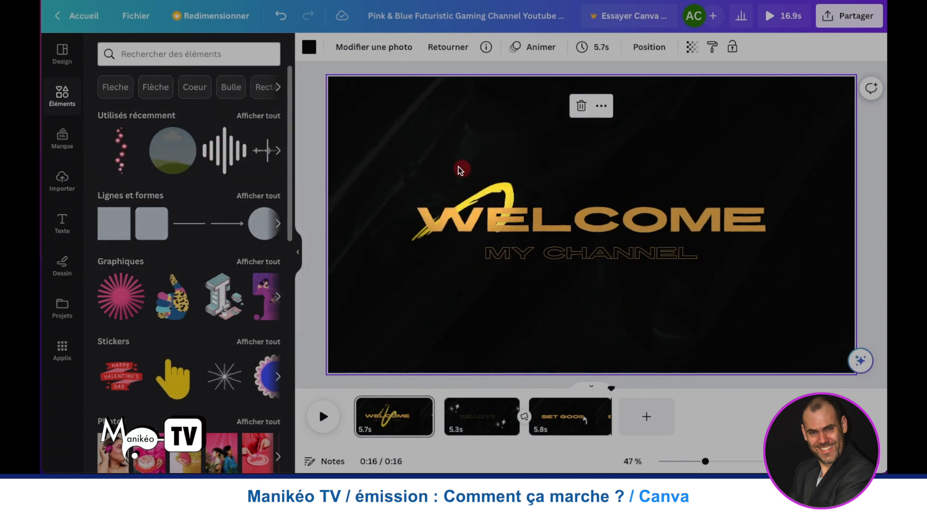
pyautogui.moveTo(459, 166); pyautogui.dragTo(459, 166)
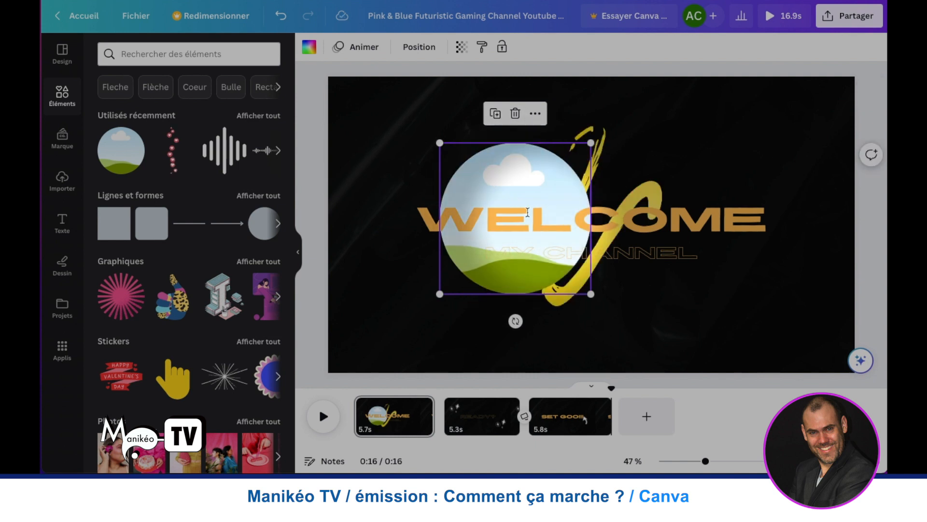
pyautogui.click(419, 131)
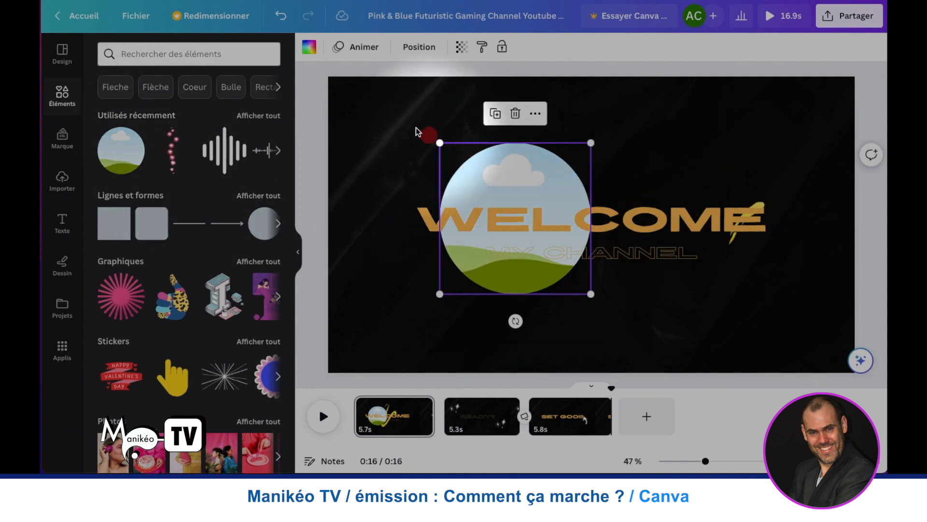
# - Move the circular frame to the page's upper-left corner and fill it with the uploaded portrait photo
pyautogui.moveTo(518, 174); pyautogui.dragTo(407, 137)
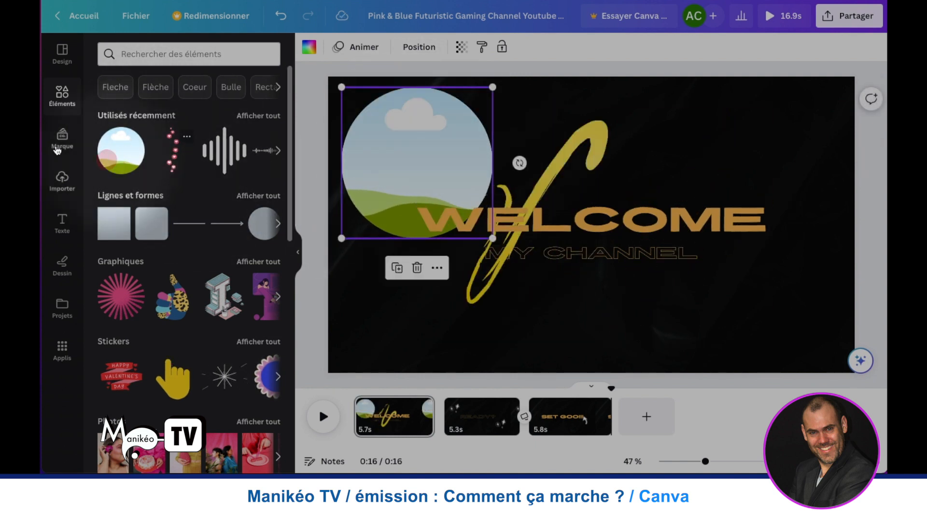
pyautogui.click(62, 180)
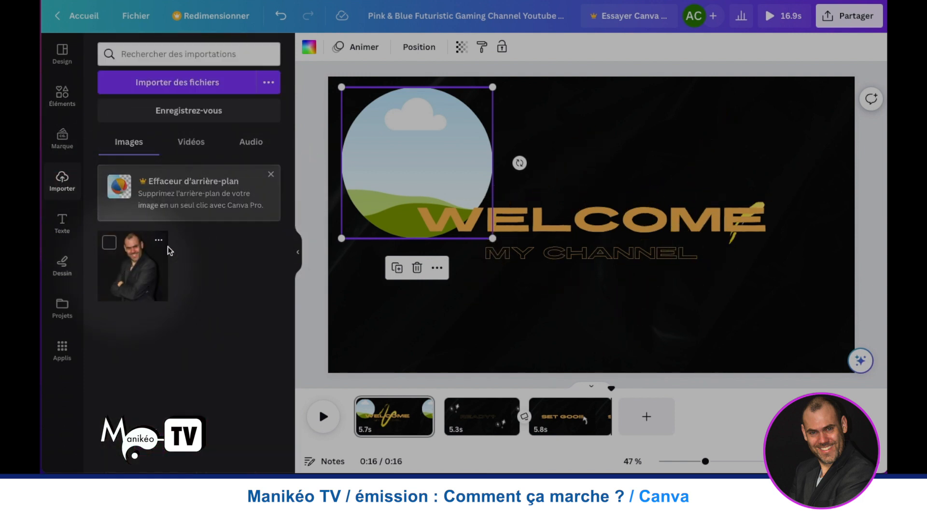
pyautogui.moveTo(167, 250); pyautogui.dragTo(415, 153)
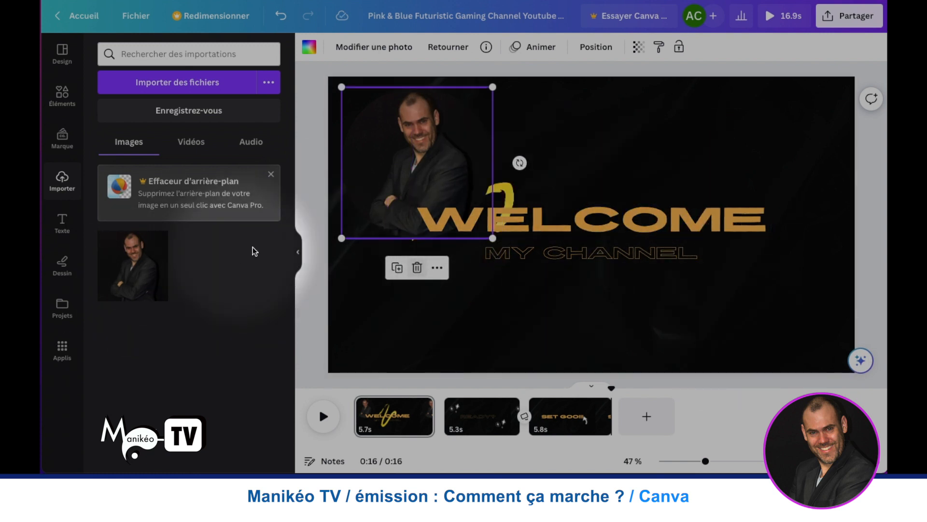
# - Examine the element categories, from shapes, graphics and stickers through photos, videos and audio to charts, tables, frames and grids
pyautogui.click(66, 100)
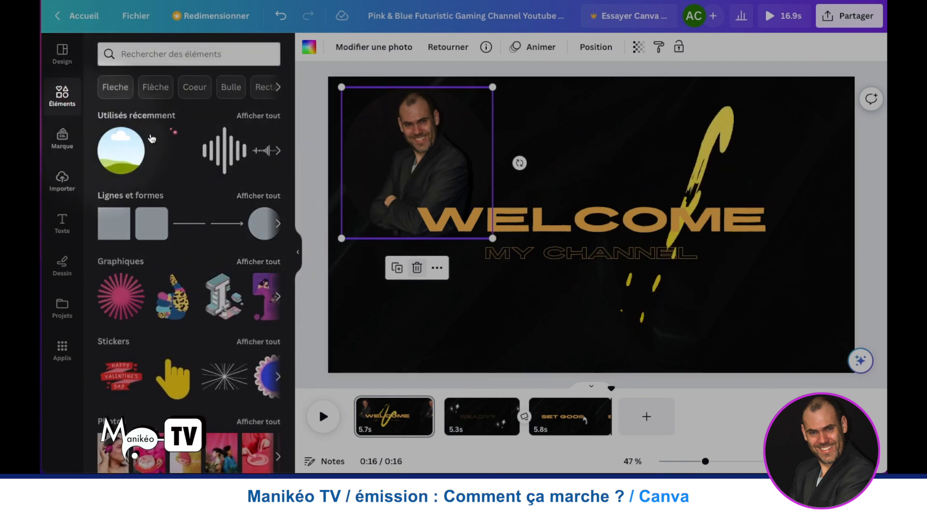
pyautogui.scroll(-5, 166, 189)
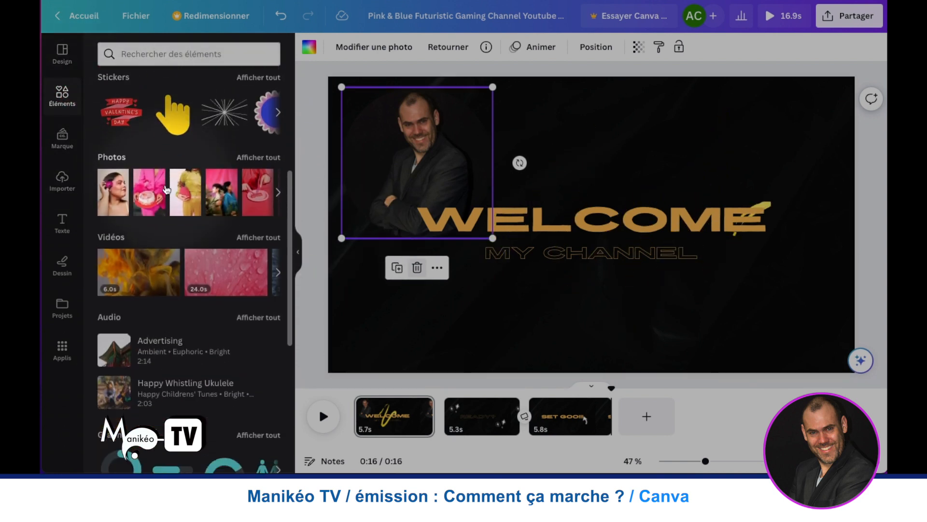
pyautogui.scroll(-1, 166, 189)
pyautogui.scroll(4, 166, 188)
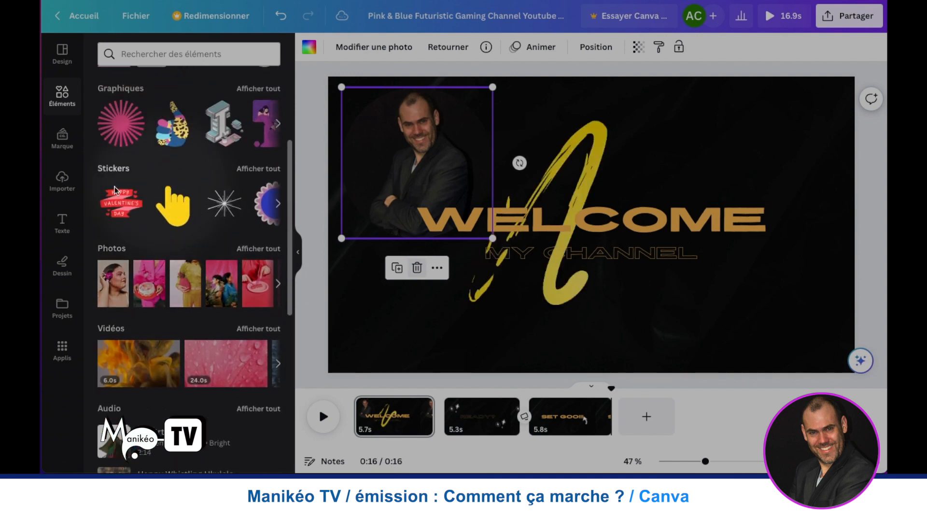
pyautogui.scroll(4, 133, 146)
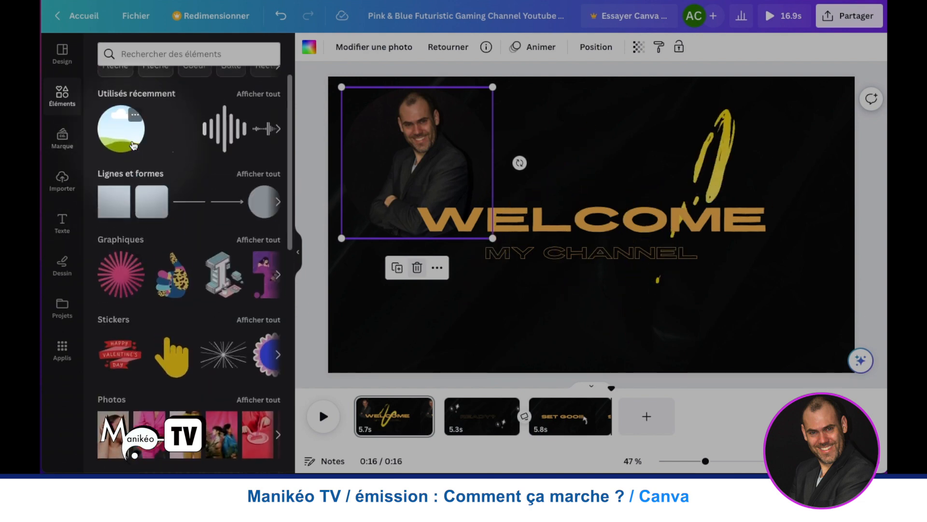
pyautogui.scroll(-4, 173, 264)
pyautogui.scroll(-4, 171, 260)
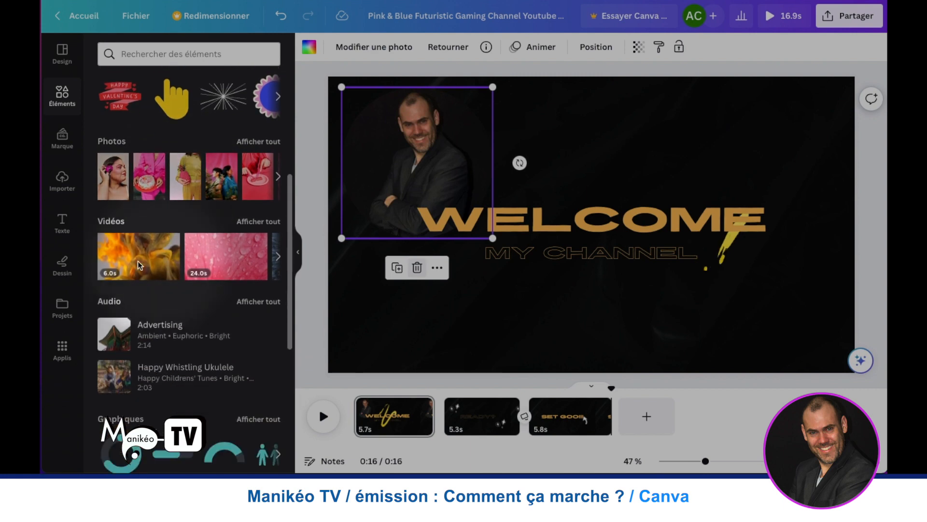
pyautogui.scroll(-2, 167, 265)
pyautogui.scroll(1, 159, 275)
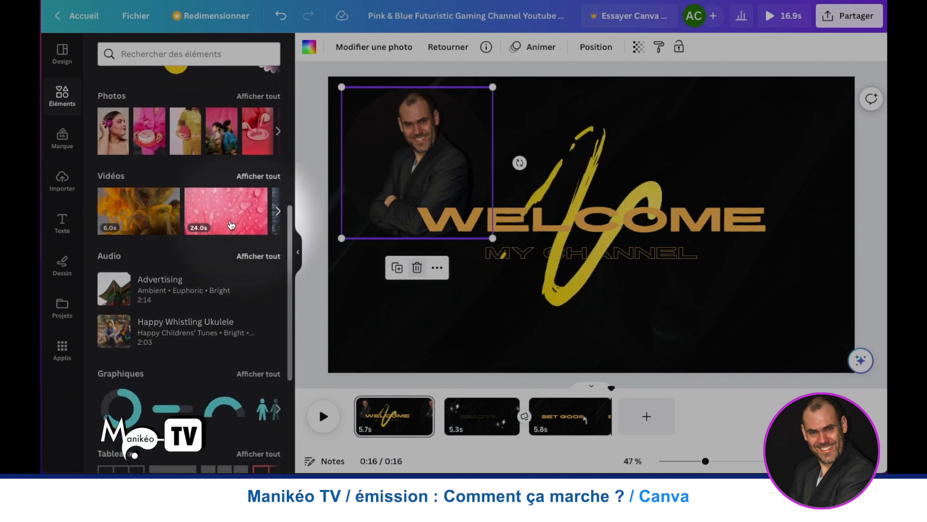
pyautogui.scroll(-4, 153, 284)
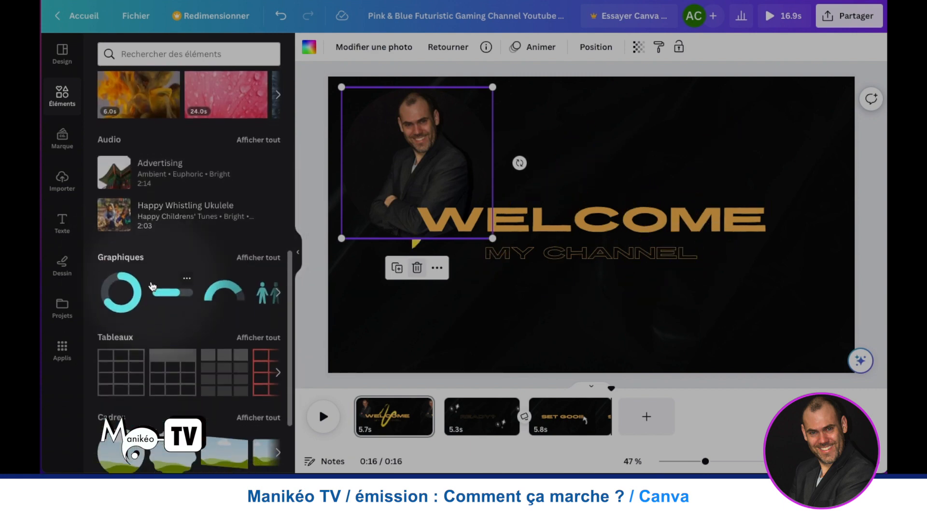
pyautogui.scroll(1, 151, 280)
pyautogui.scroll(-6, 151, 280)
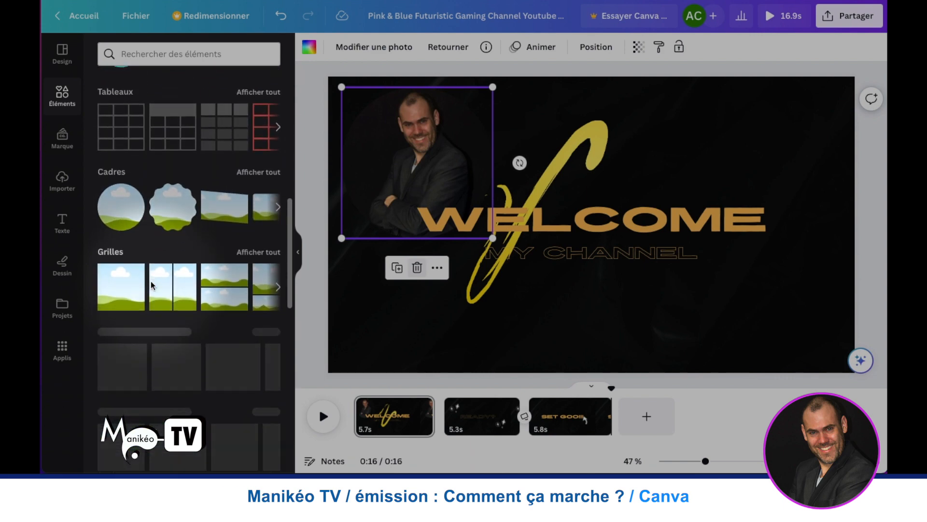
pyautogui.scroll(9, 151, 280)
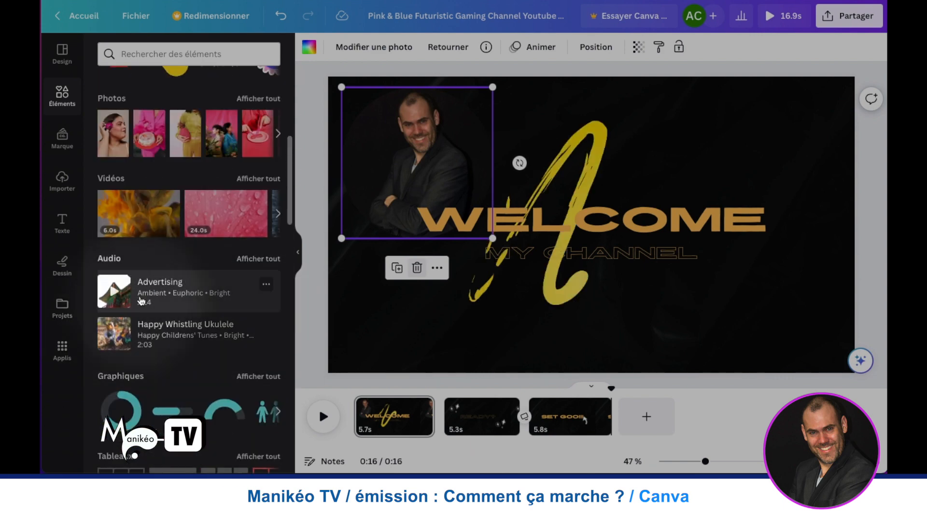
# - Look through the available Canva apps, view the Créer en bloc app and close it
pyautogui.click(62, 350)
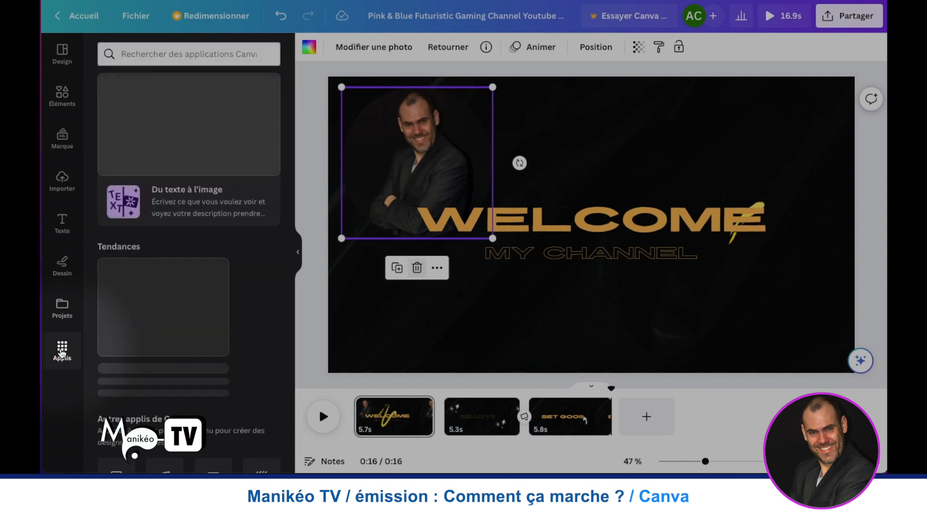
pyautogui.scroll(-3, 187, 288)
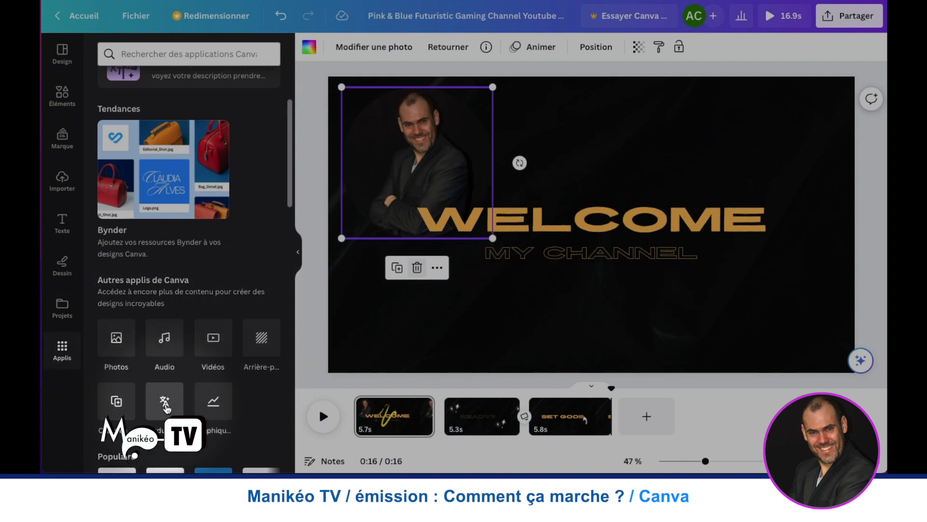
pyautogui.click(111, 407)
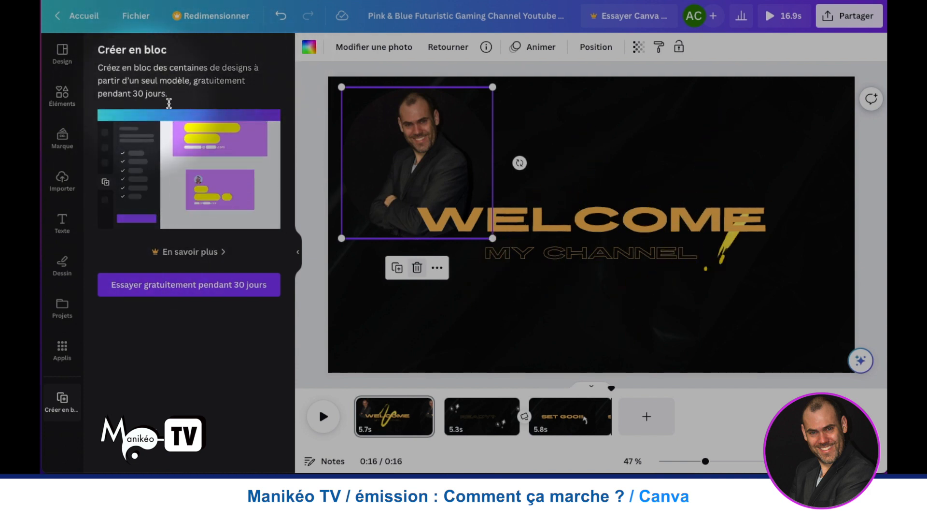
pyautogui.click(48, 389)
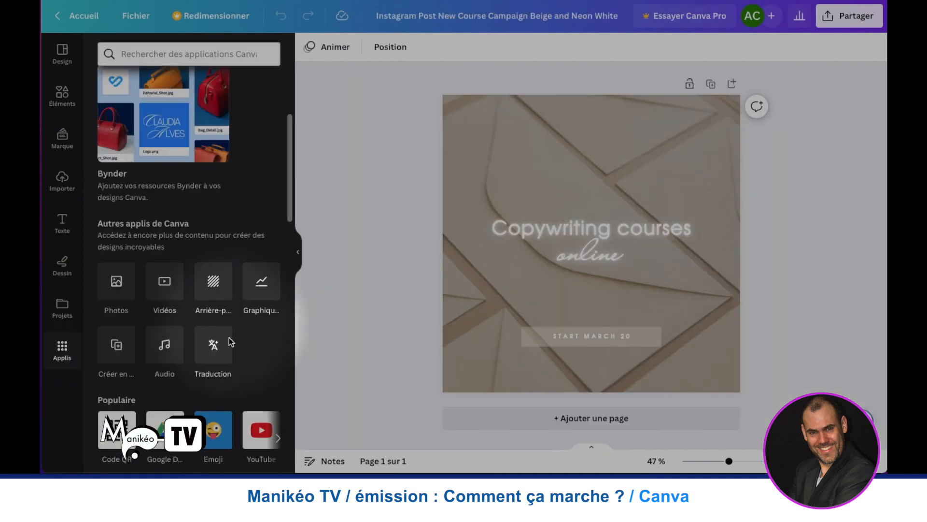
# - Open the Traduction app for the Copywriting courses Instagram post and view its translation settings
pyautogui.click(213, 344)
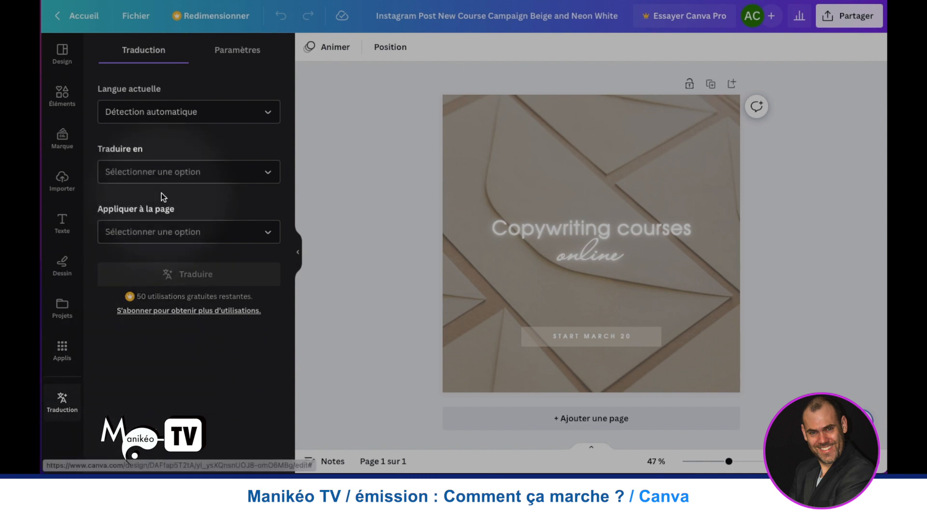
pyautogui.click(235, 54)
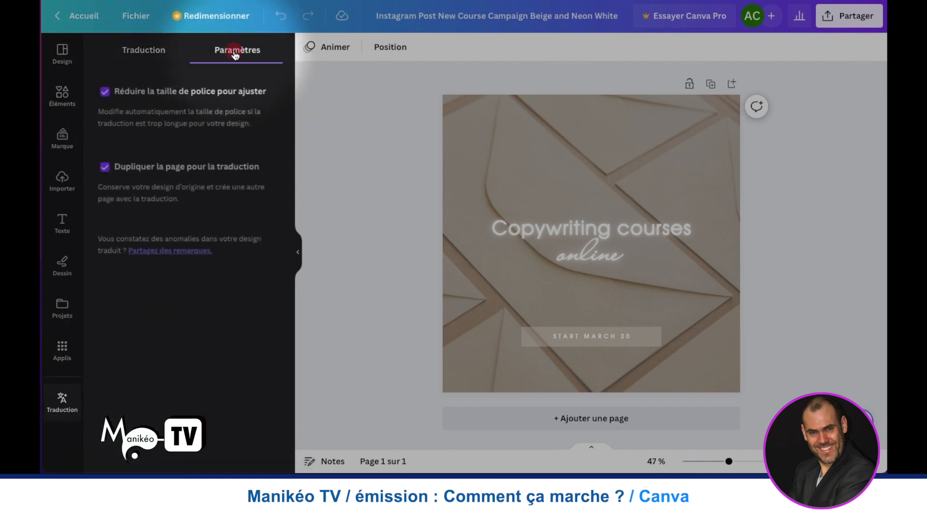
# - Review the Traduction app's options for the current language and the language to translate into
pyautogui.click(154, 53)
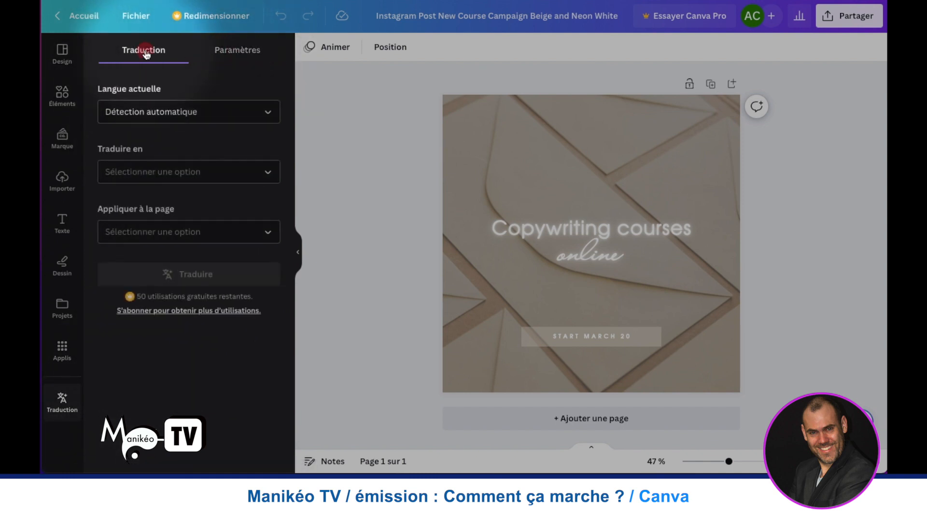
pyautogui.click(263, 114)
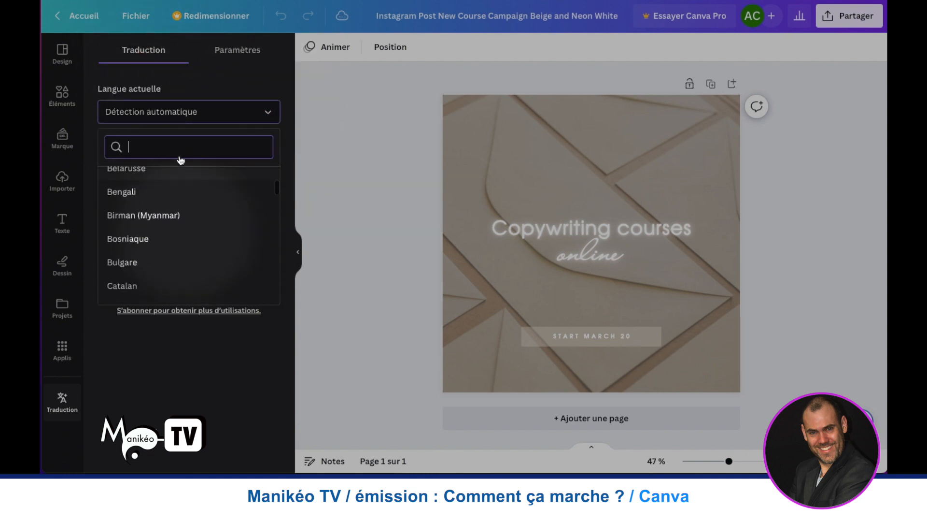
pyautogui.click(181, 84)
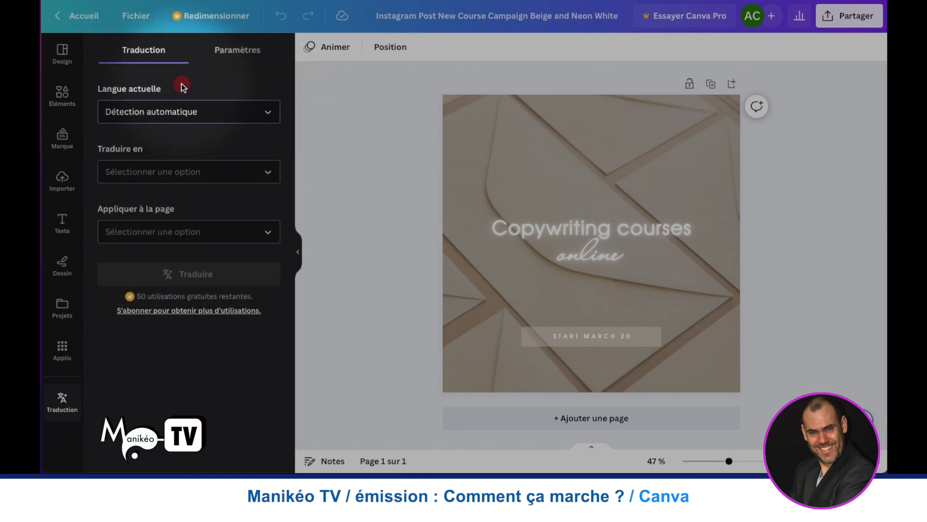
pyautogui.click(259, 168)
pyautogui.click(187, 145)
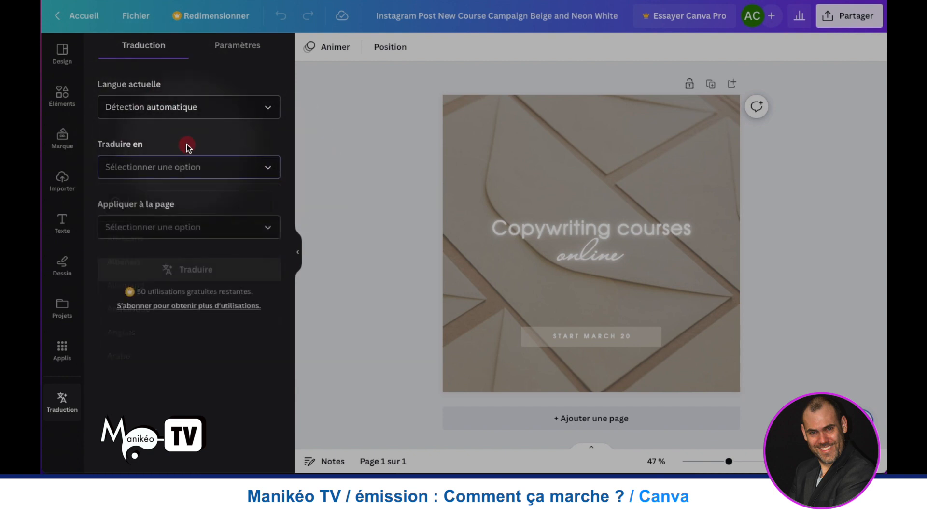
# - Look through the apps catalogue, from the popular and content-creation apps to content sources and media import services
pyautogui.click(62, 350)
pyautogui.scroll(-2, 104, 359)
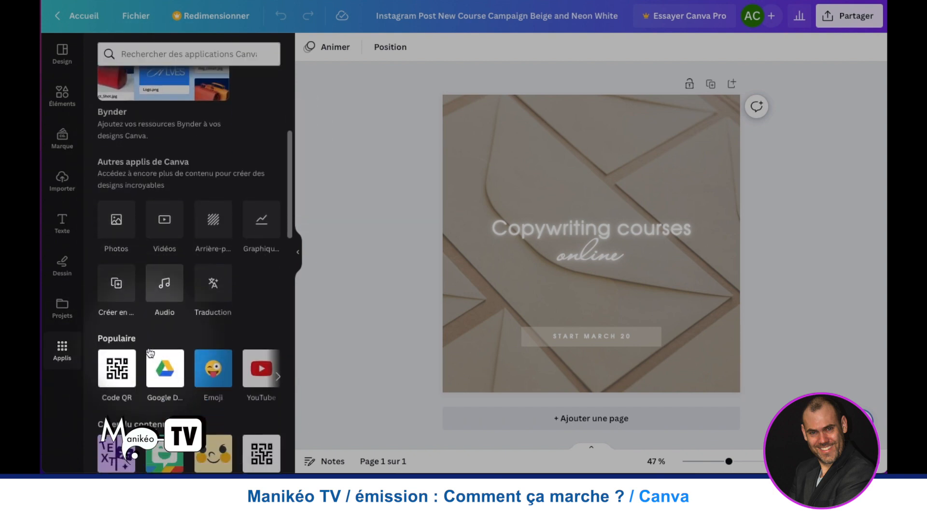
pyautogui.click(278, 364)
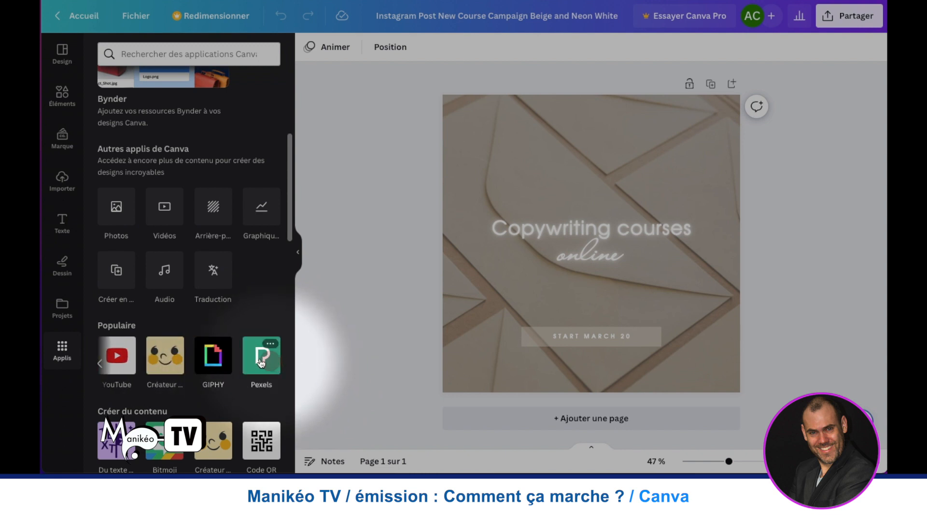
pyautogui.scroll(-2, 261, 362)
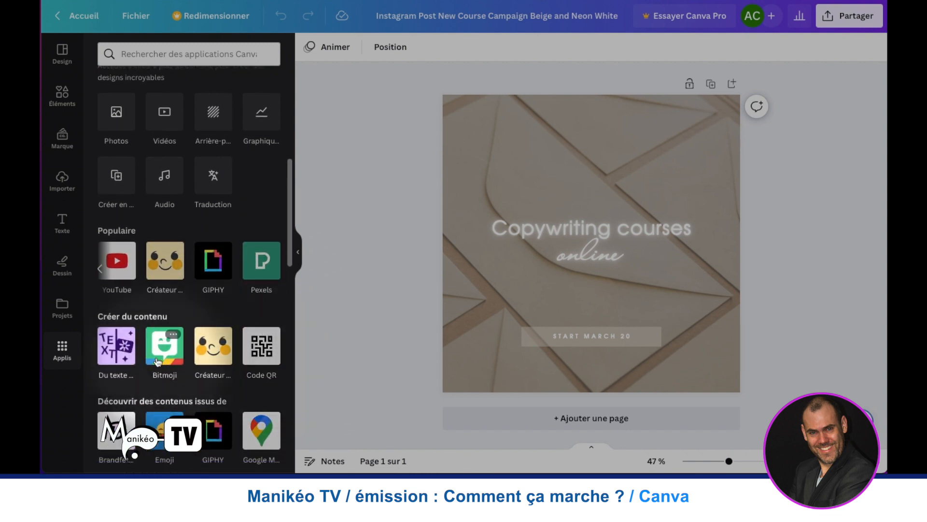
pyautogui.scroll(-1, 156, 355)
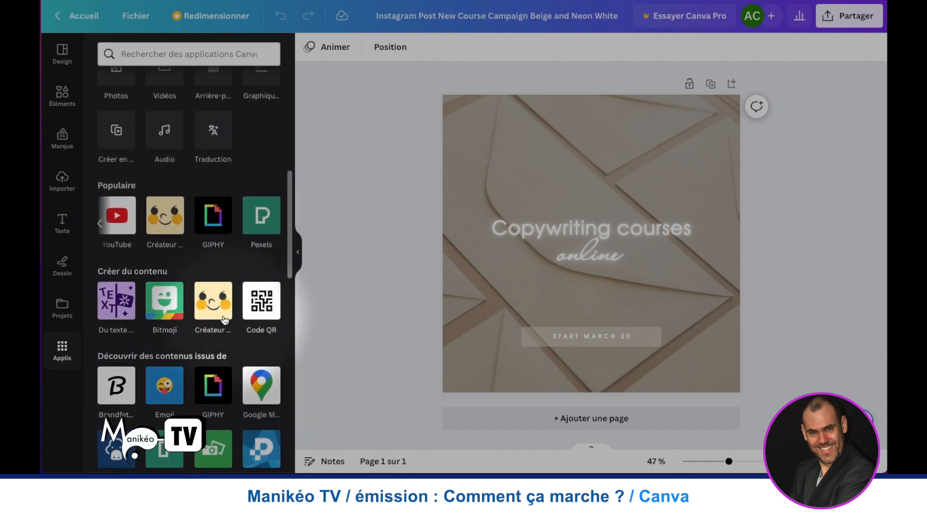
pyautogui.scroll(-4, 225, 320)
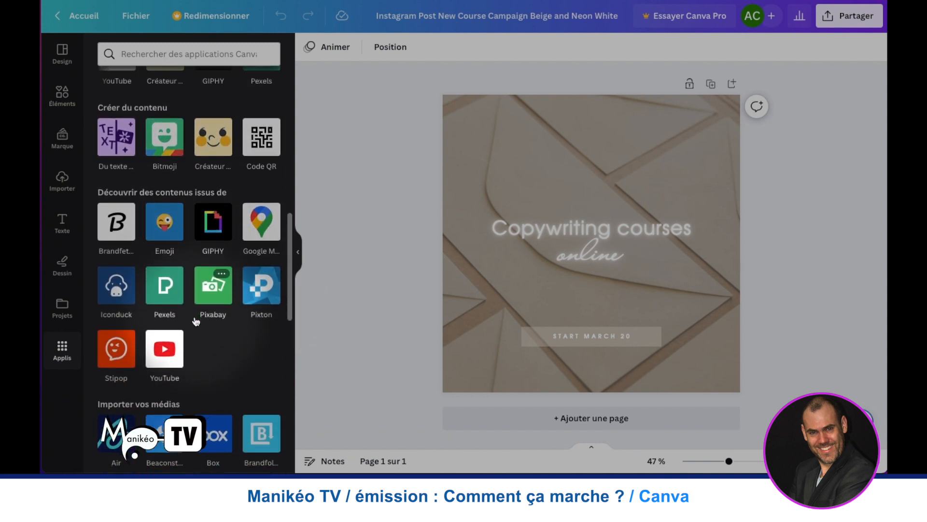
pyautogui.scroll(-2, 195, 319)
pyautogui.scroll(-3, 195, 319)
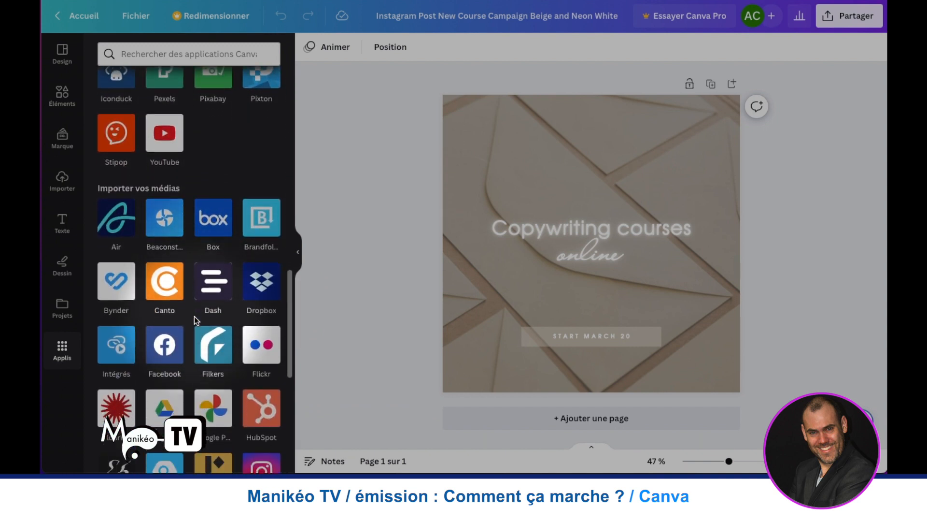
pyautogui.scroll(-5, 175, 317)
pyautogui.scroll(7, 174, 319)
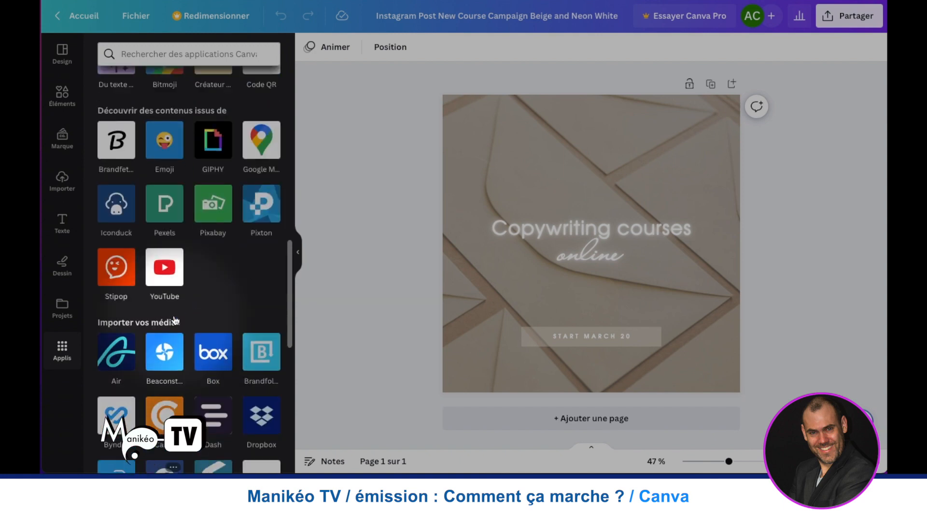
pyautogui.scroll(5, 175, 320)
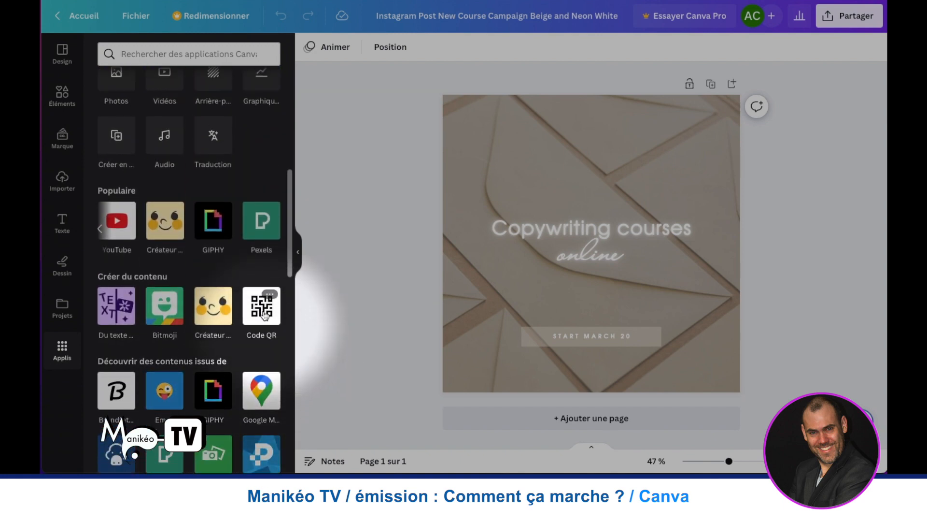
# - Open the Code QR app, view its URL entry and colour and margin customisation options, and close it
pyautogui.click(264, 314)
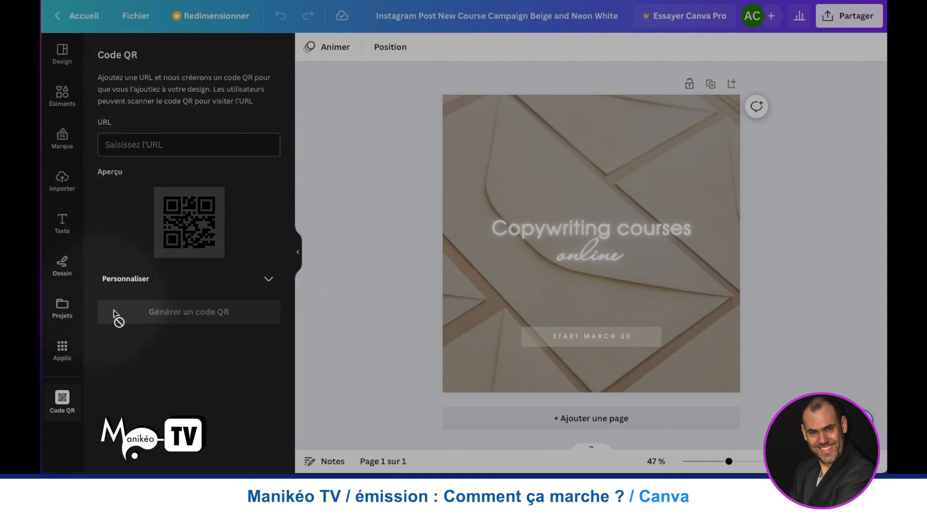
pyautogui.click(190, 151)
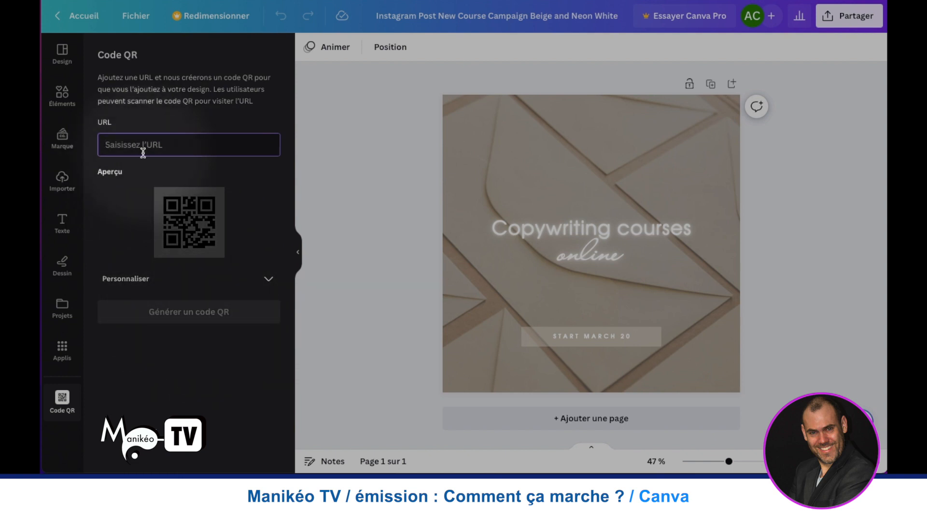
pyautogui.click(269, 279)
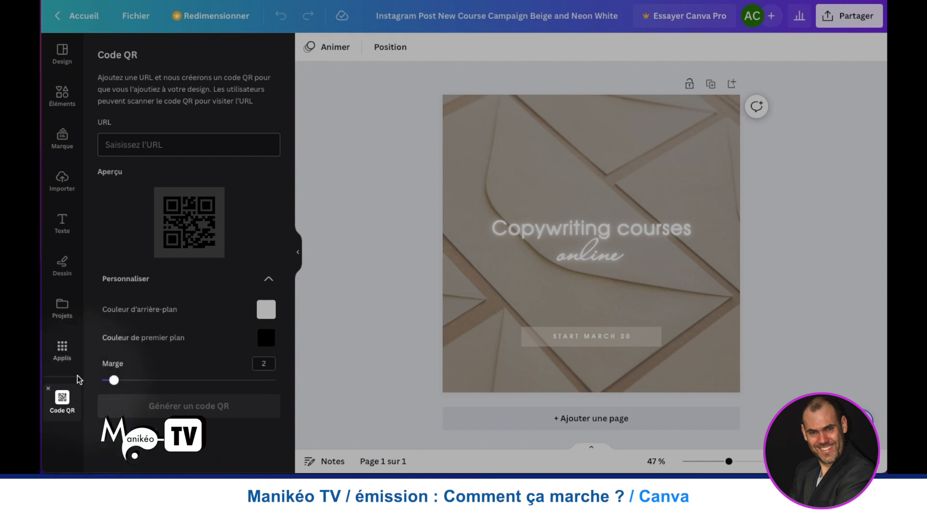
pyautogui.click(49, 389)
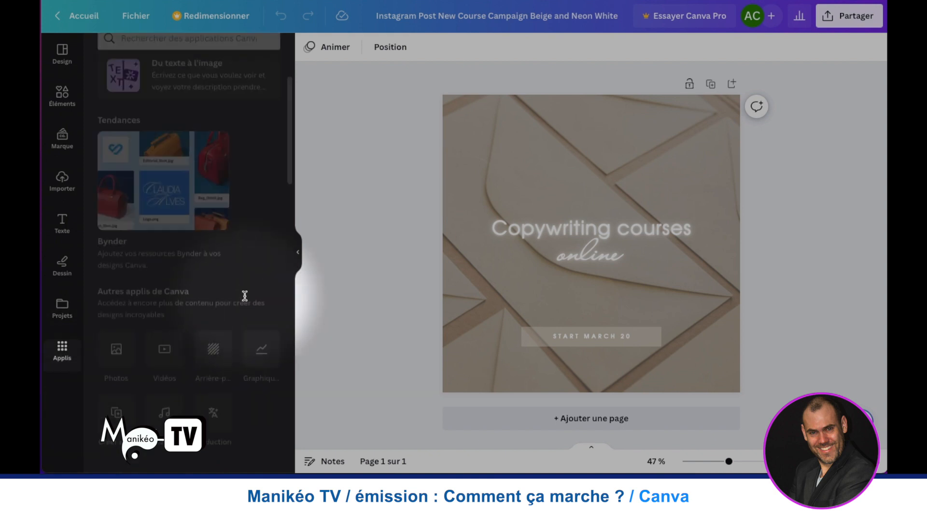
# - View the YouTube app's description among the content discovery apps and return to the apps catalogue
pyautogui.scroll(-7, 128, 312)
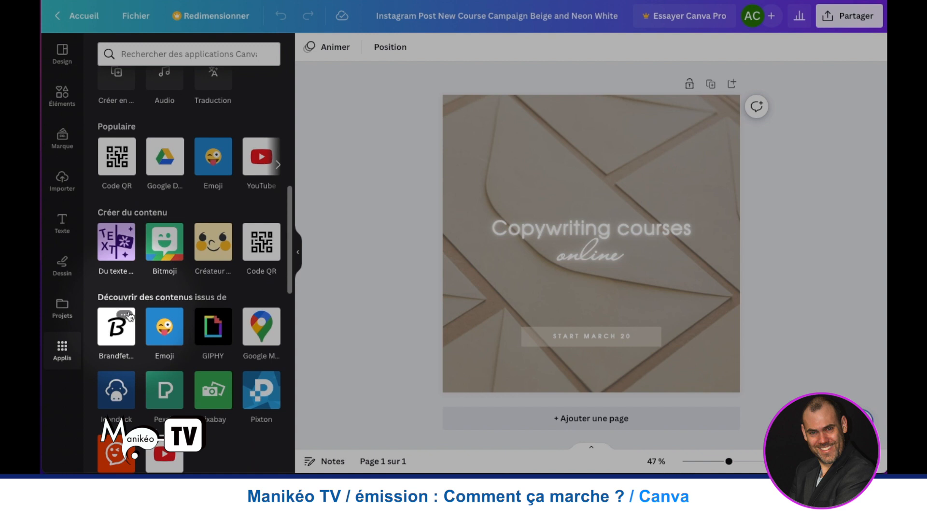
pyautogui.scroll(-2, 143, 285)
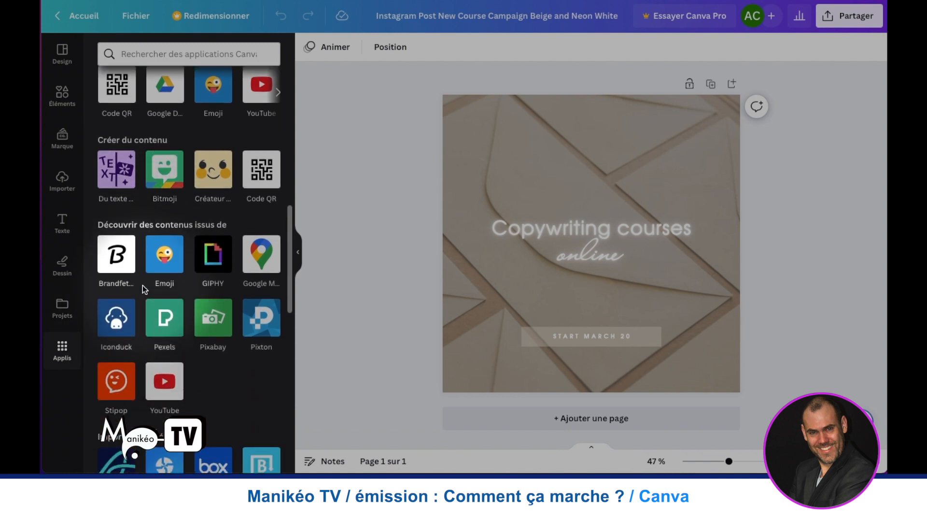
pyautogui.scroll(-3, 135, 283)
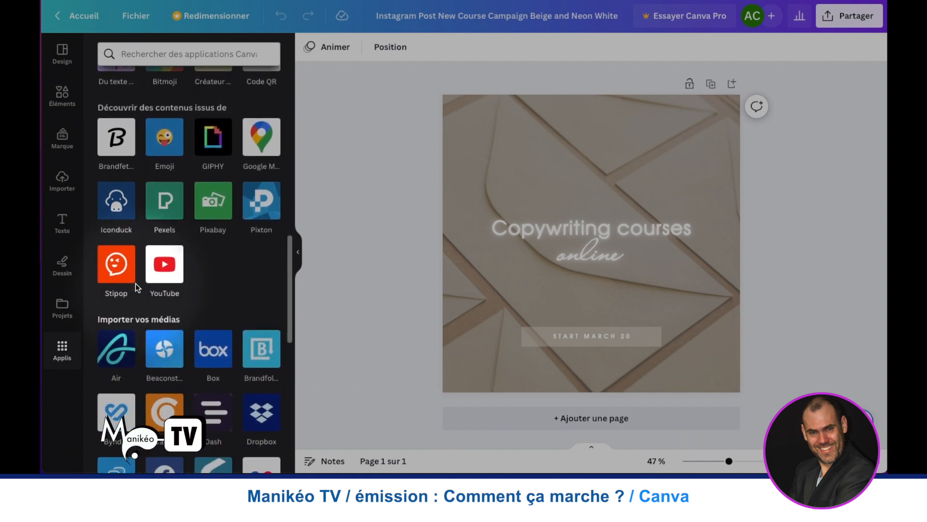
pyautogui.click(166, 267)
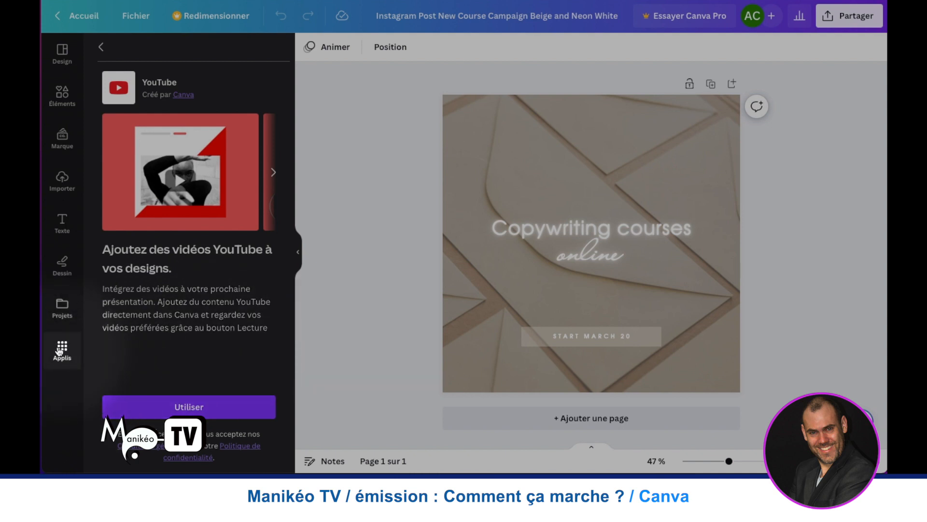
pyautogui.click(101, 47)
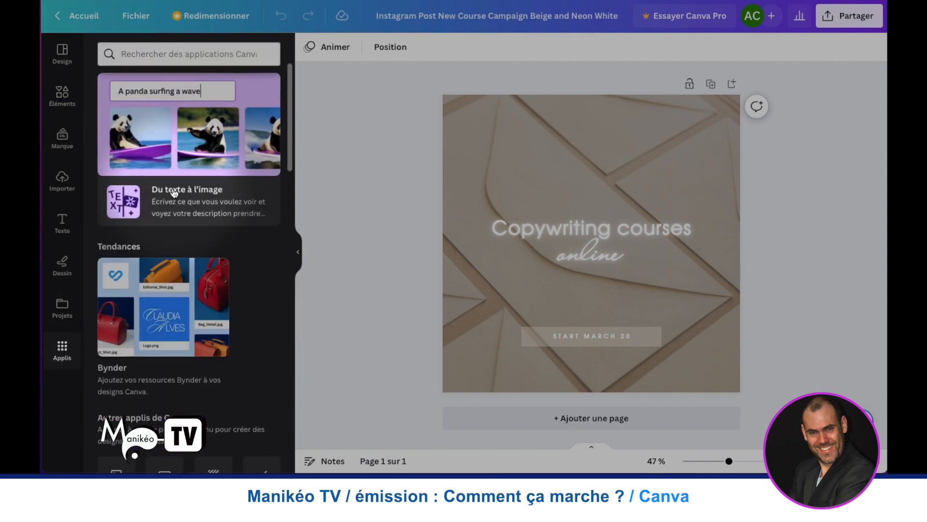
# - Find the Emoji app among the popular apps, view its preview images and start using it in the post
pyautogui.scroll(-4, 167, 196)
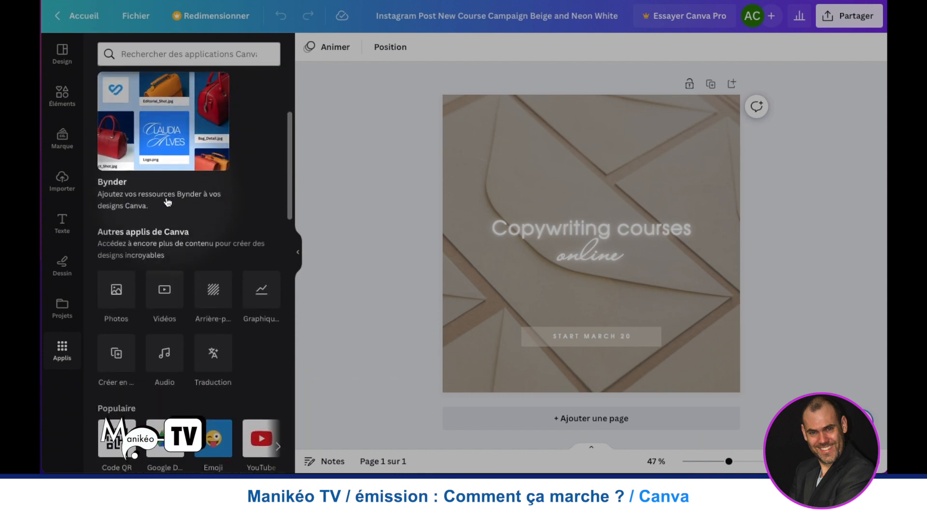
pyautogui.scroll(-2, 168, 202)
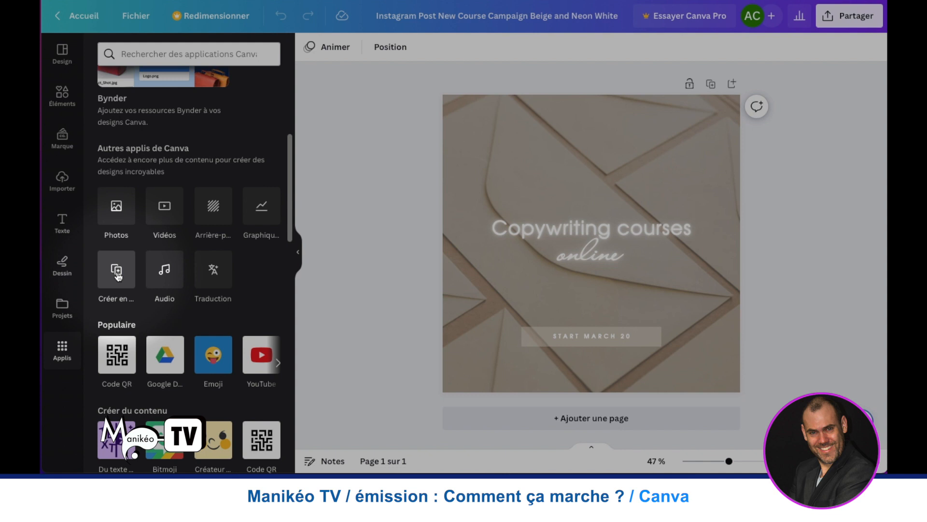
pyautogui.scroll(-3, 116, 275)
pyautogui.scroll(1, 118, 276)
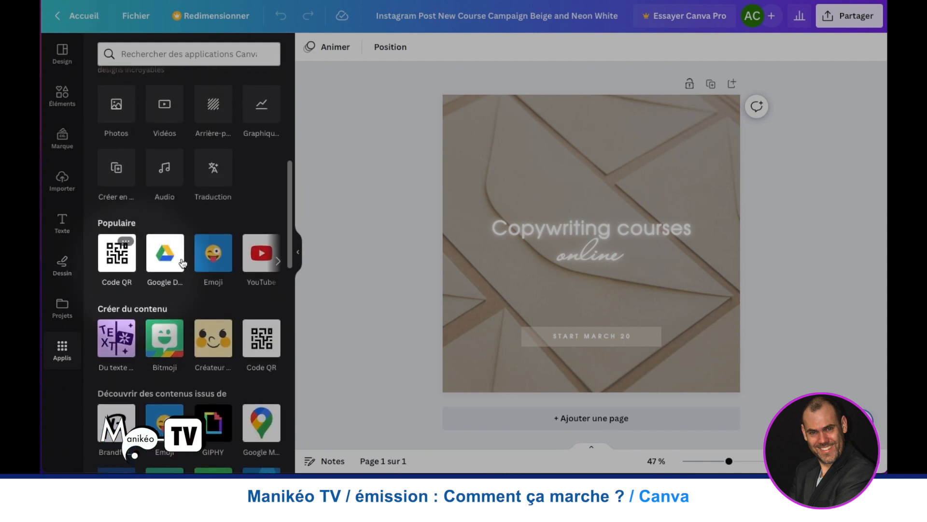
pyautogui.click(212, 256)
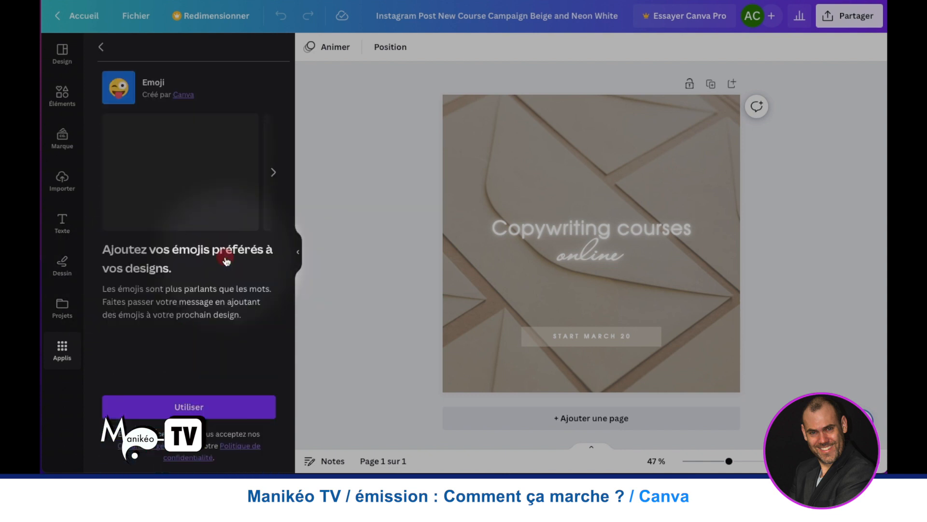
pyautogui.click(273, 173)
pyautogui.click(274, 174)
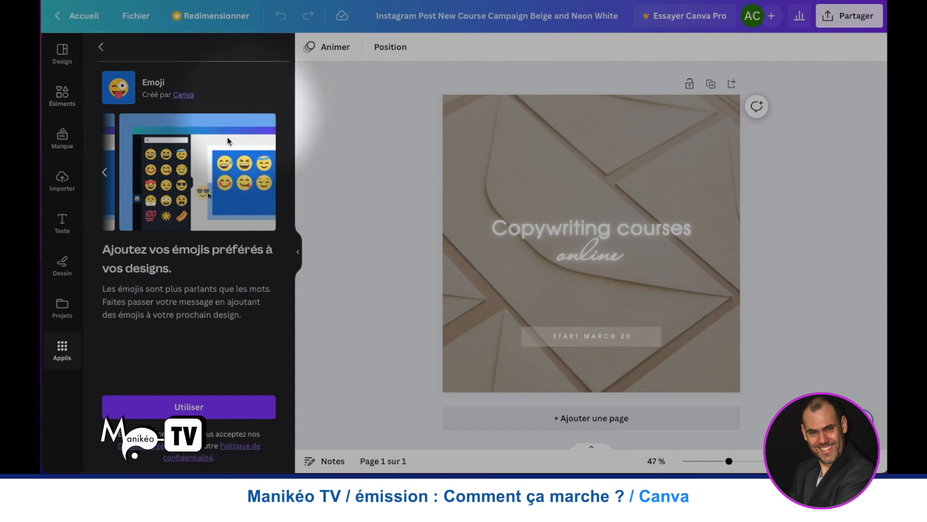
pyautogui.click(167, 406)
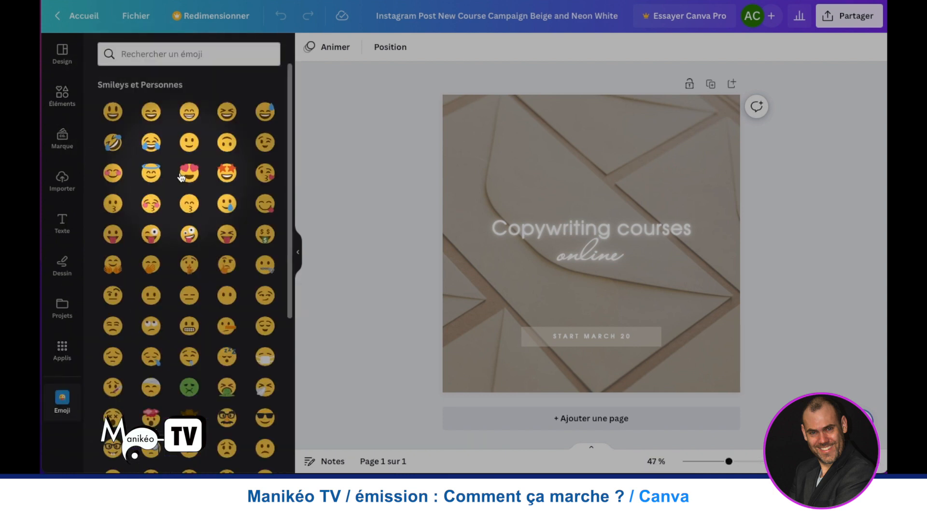
# - Add the open-mouthed smiley and the tears-of-joy emoji to the Instagram post, and undo the last addition
pyautogui.click(112, 111)
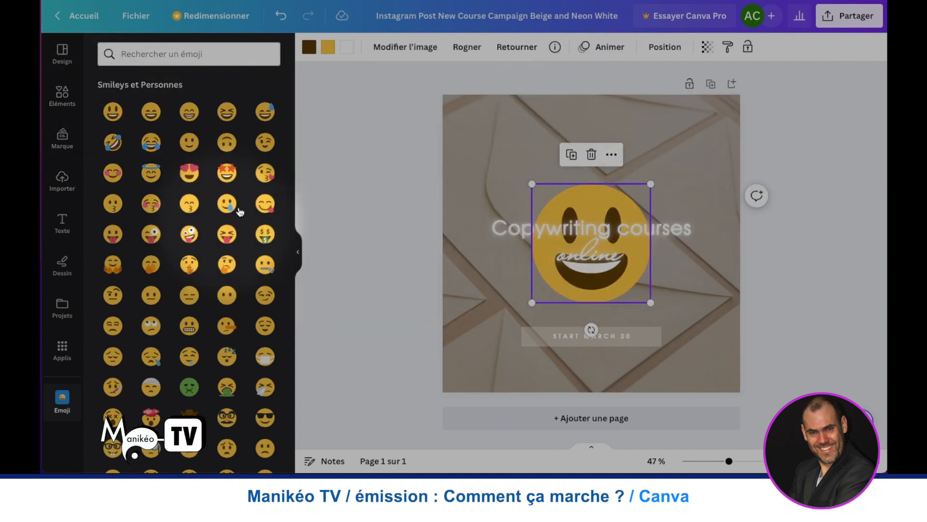
pyautogui.click(150, 144)
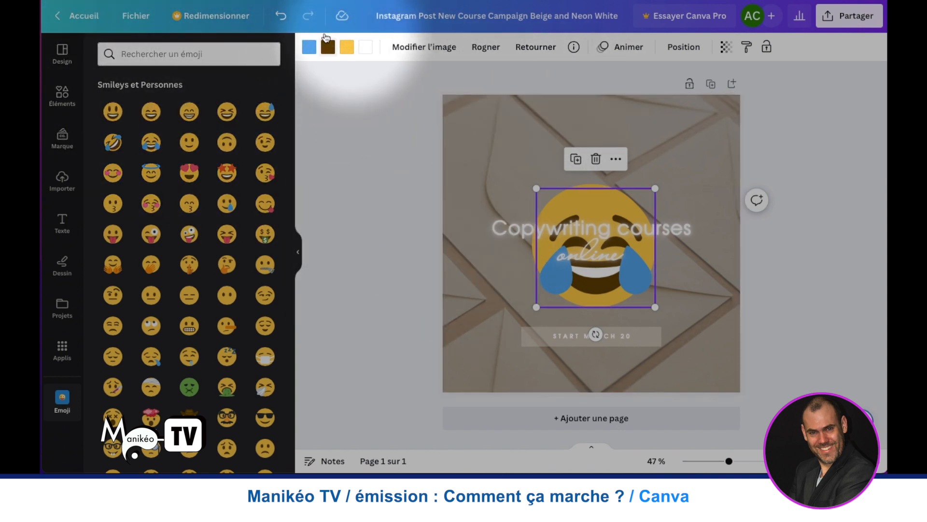
pyautogui.click(280, 18)
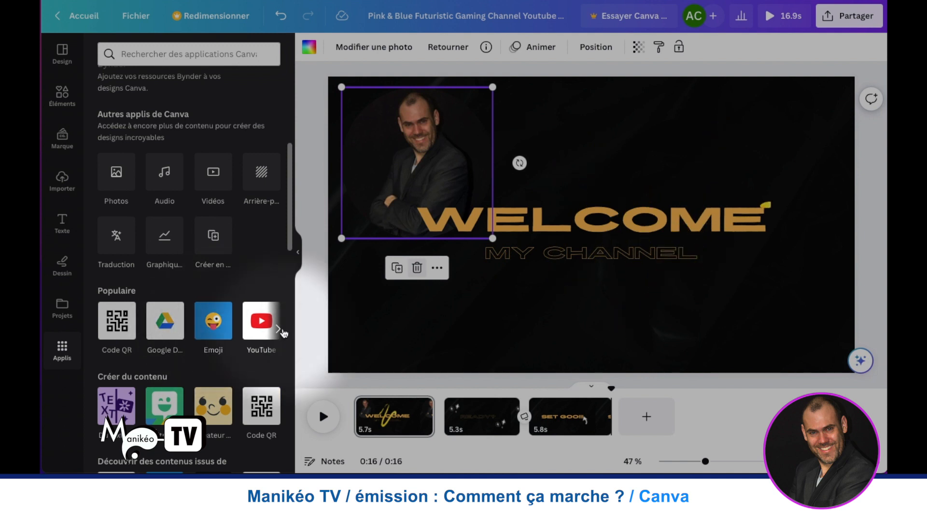
# - Look through the apps offered for the Welcome video, covering the popular, content creation, content discovery and media import groups
pyautogui.click(278, 329)
pyautogui.scroll(-5, 174, 328)
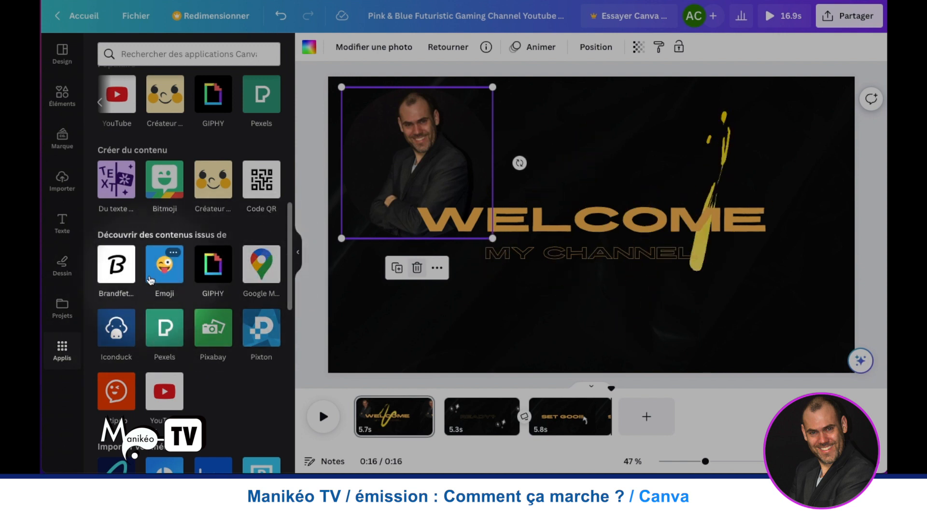
pyautogui.scroll(-1, 208, 269)
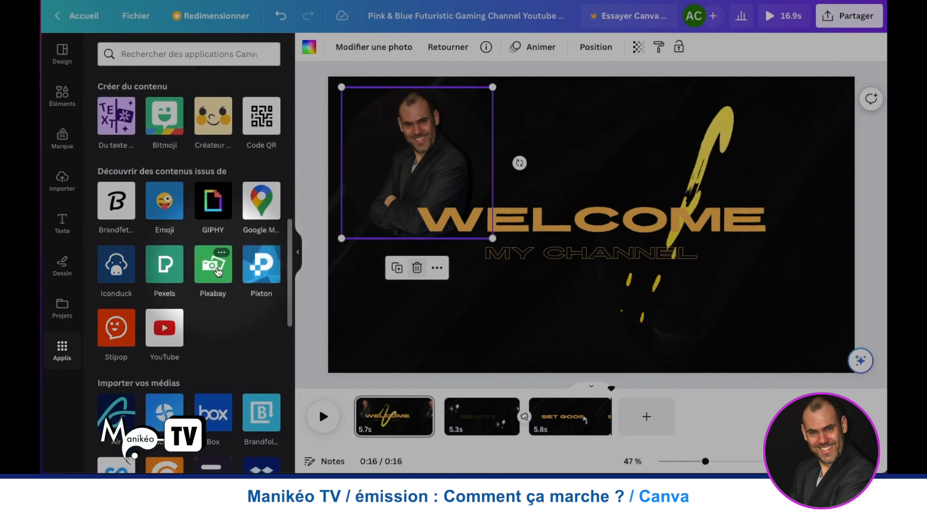
pyautogui.scroll(-2, 215, 271)
pyautogui.scroll(-2, 218, 272)
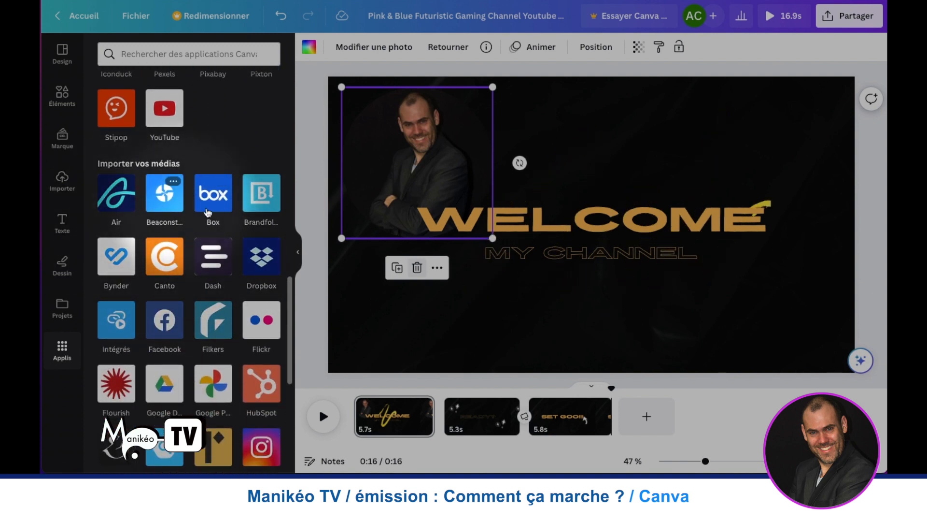
pyautogui.scroll(1, 193, 234)
pyautogui.scroll(-1, 181, 236)
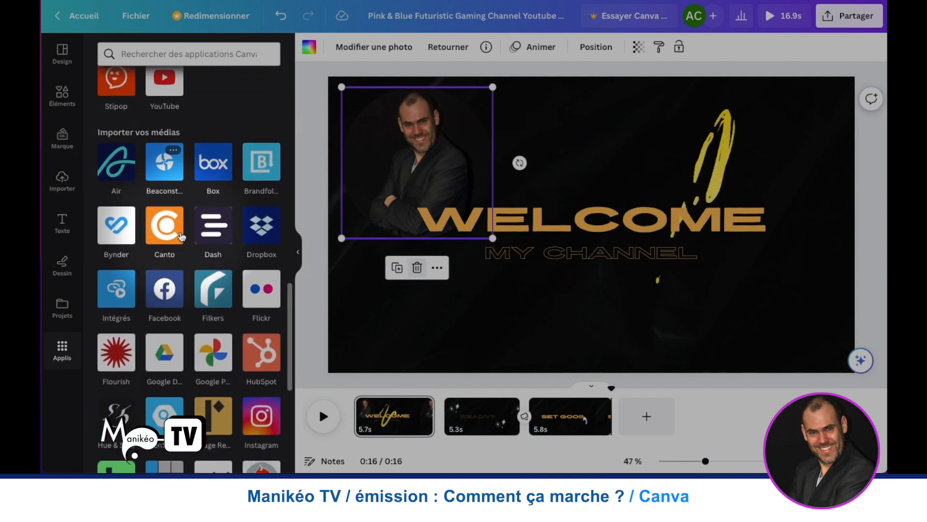
pyautogui.scroll(-1, 205, 296)
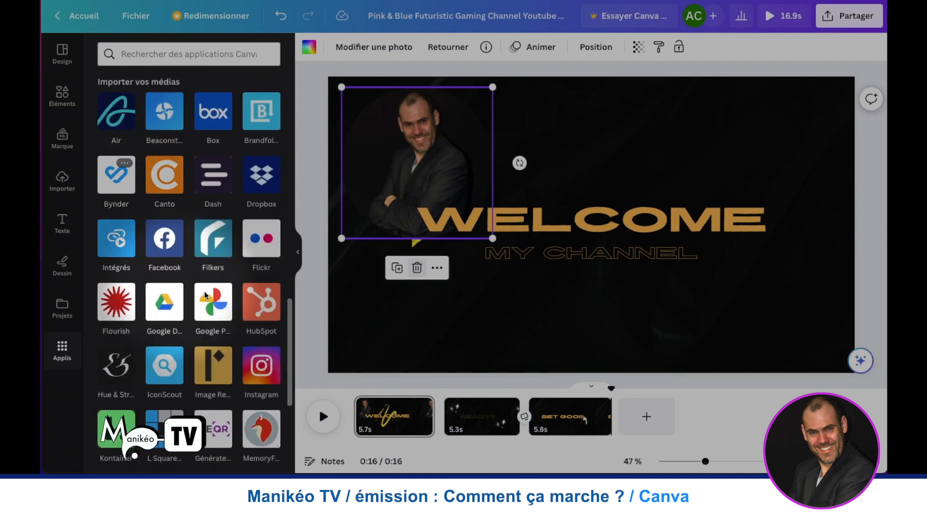
# - Generate images of "yoda en maillot de bain" with the Du texte à l'image app, leaving the style at Aucun
pyautogui.scroll(-5, 205, 295)
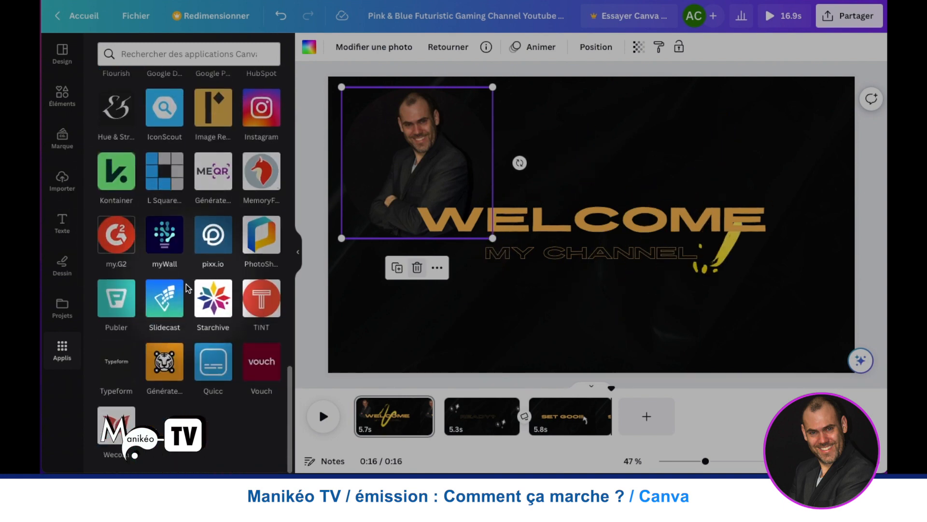
pyautogui.scroll(8, 188, 288)
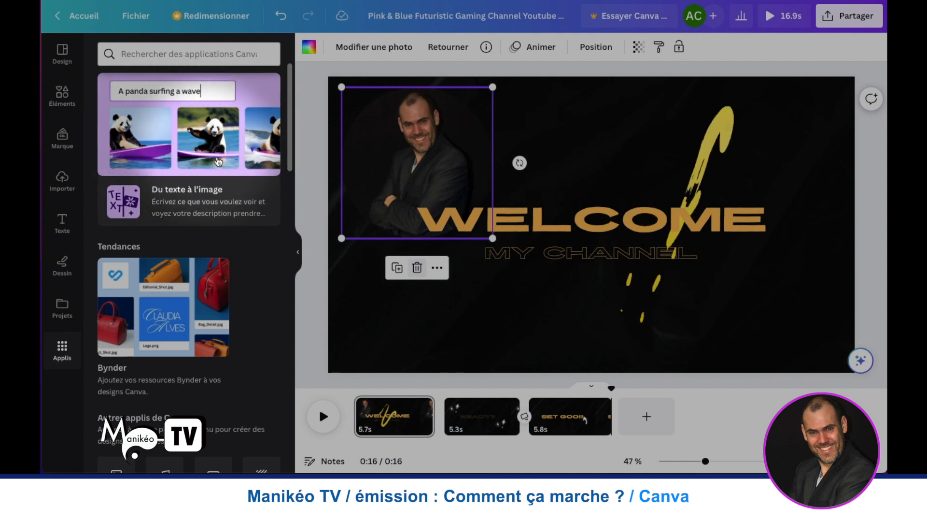
pyautogui.click(168, 136)
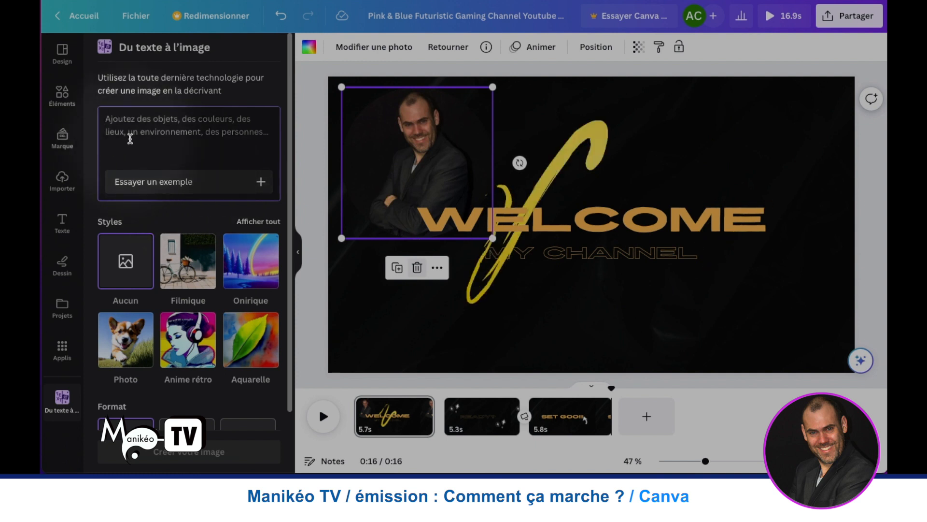
pyautogui.write('yo')
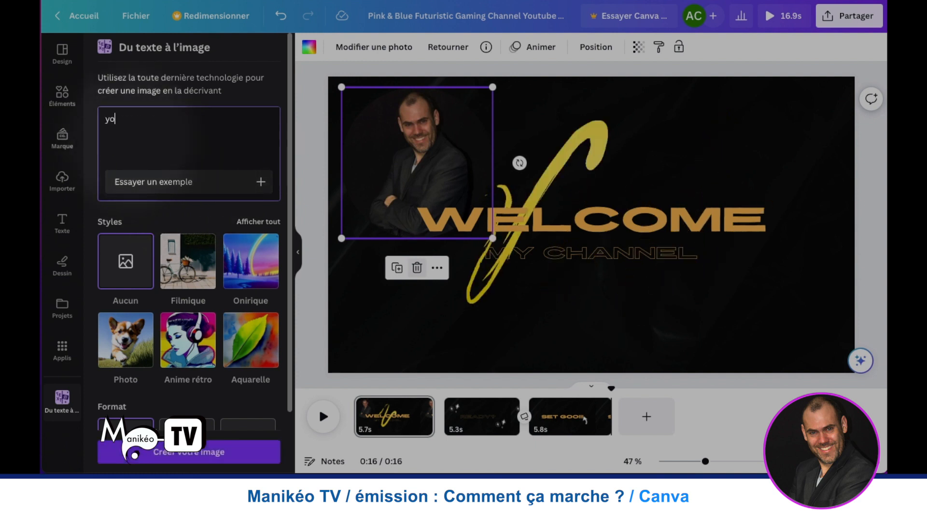
pyautogui.write('s')
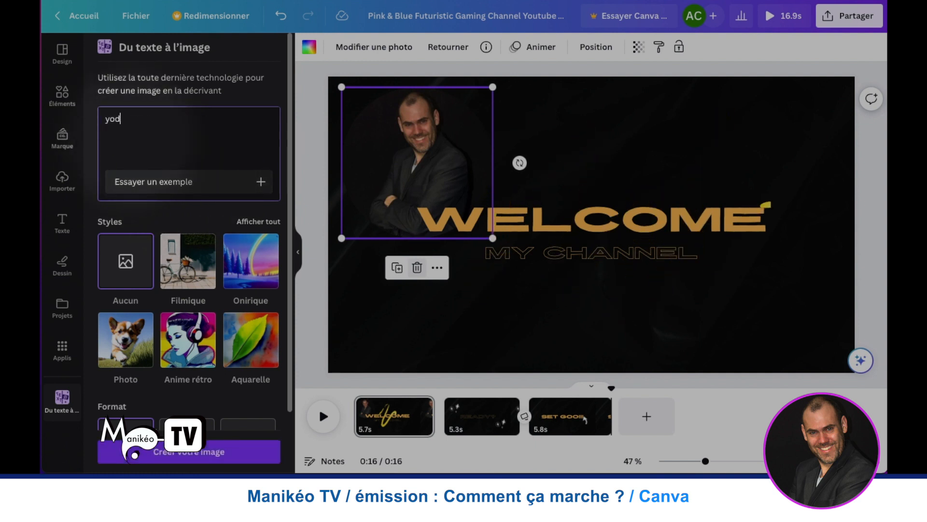
pyautogui.write('a en maillot de bain')
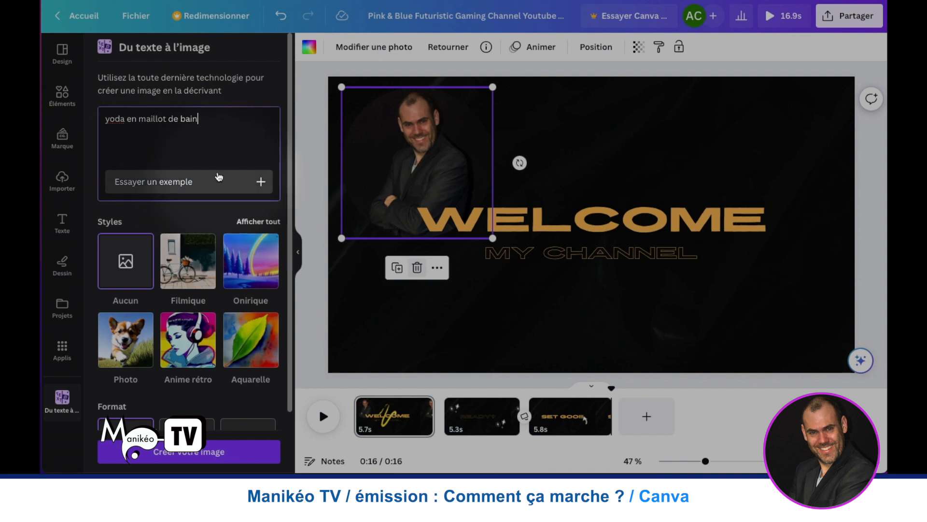
pyautogui.press('Return')
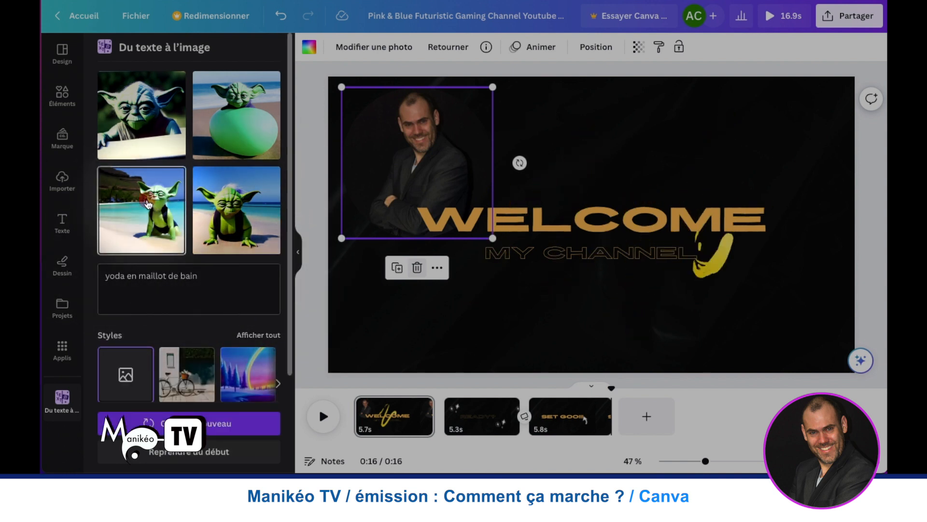
# - Insert the generated image of Yoda sitting on the beach into the Welcome page and place it in the page's upper-right area
pyautogui.click(147, 203)
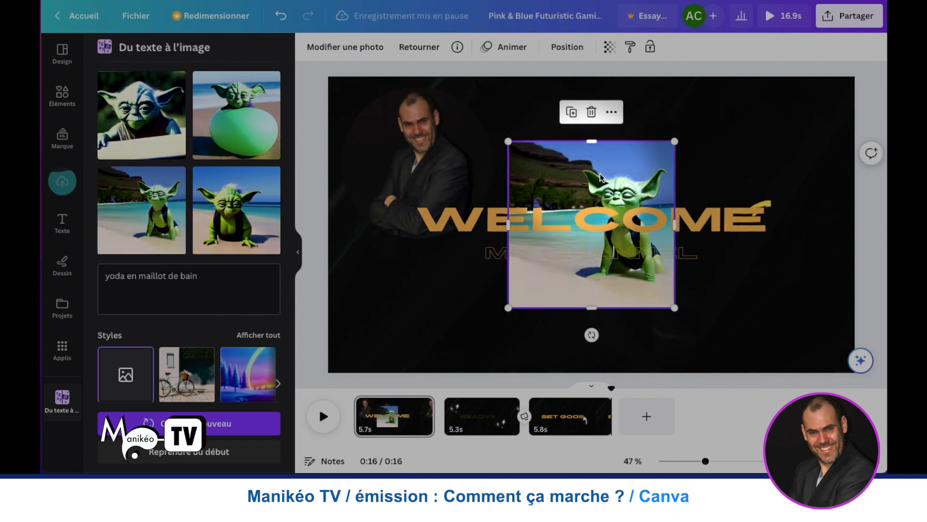
pyautogui.moveTo(625, 170)
pyautogui.mouseDown()
pyautogui.moveTo(772, 143)
pyautogui.moveTo(741, 132)
pyautogui.moveTo(752, 125)
pyautogui.mouseUp()
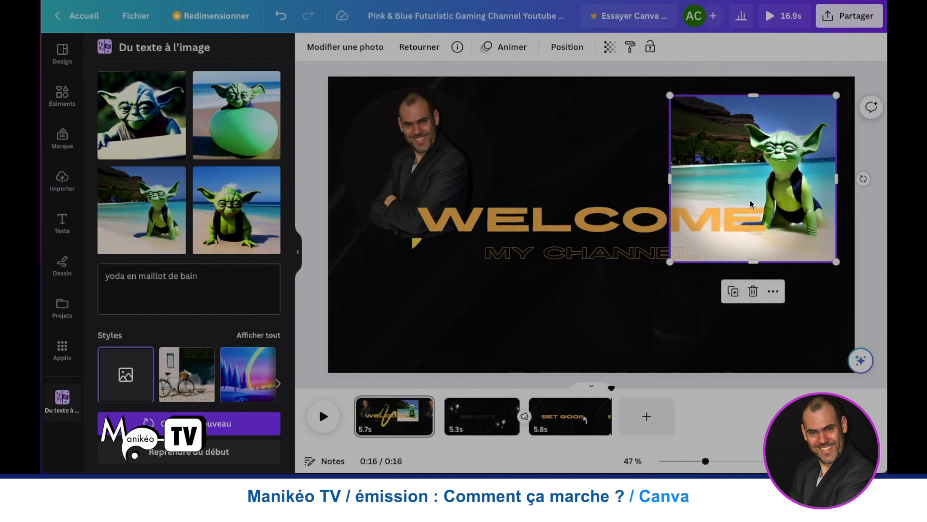
# - Regenerate the Yoda images from the same description in the Filmique style and in the Anime rétro style
pyautogui.scroll(-3, 130, 270)
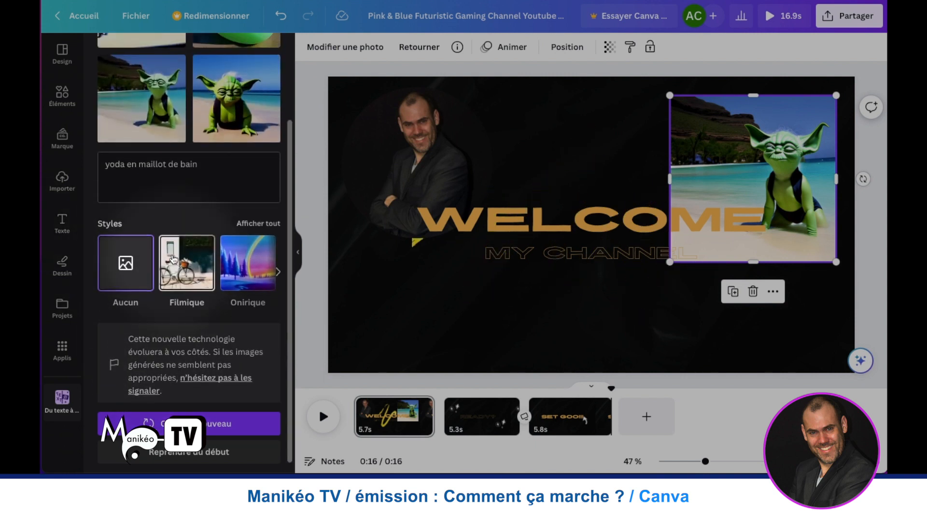
pyautogui.scroll(2, 179, 290)
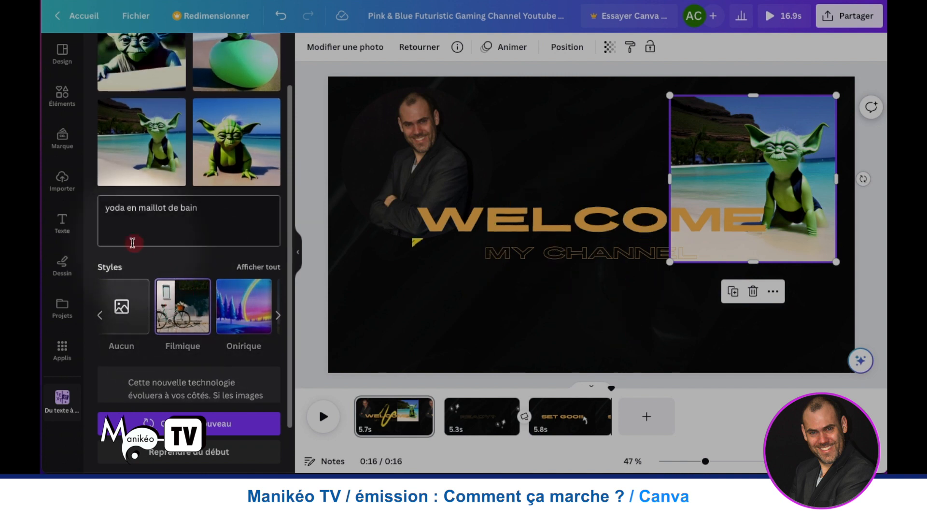
pyautogui.scroll(2, 174, 314)
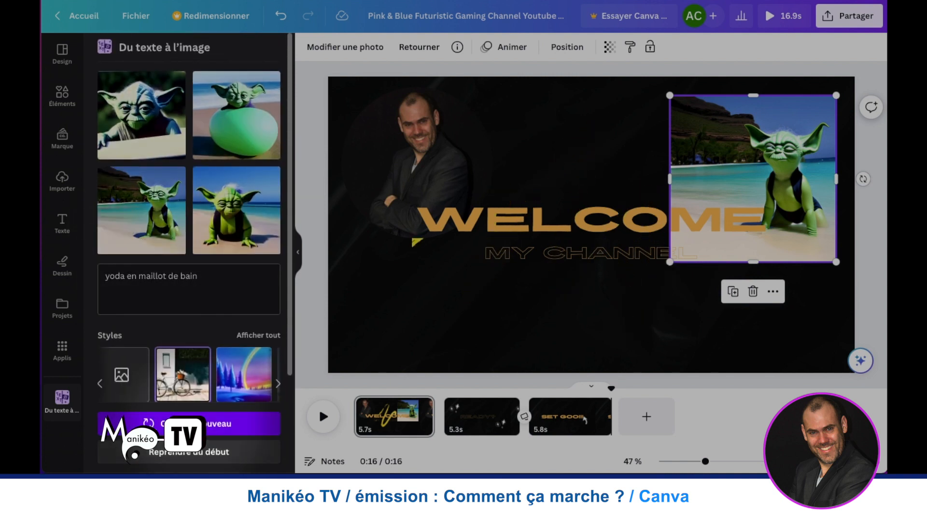
pyautogui.click(217, 423)
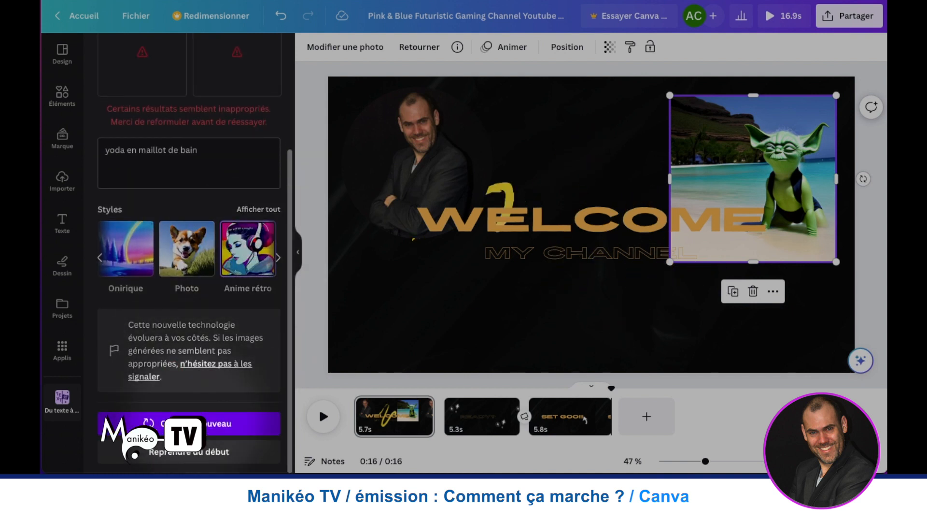
pyautogui.click(217, 423)
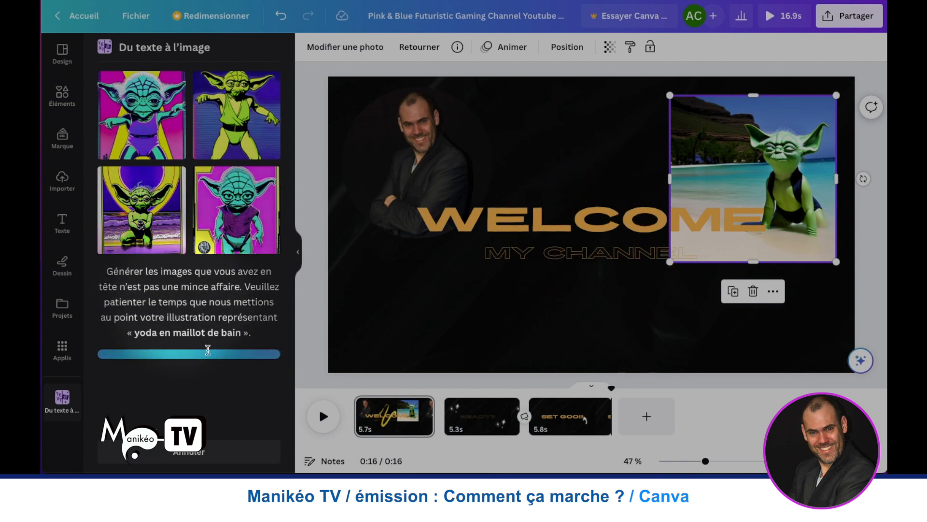
# - Look through the elements library, including frames, grids and collections, and view what the brand section offers
pyautogui.click(71, 106)
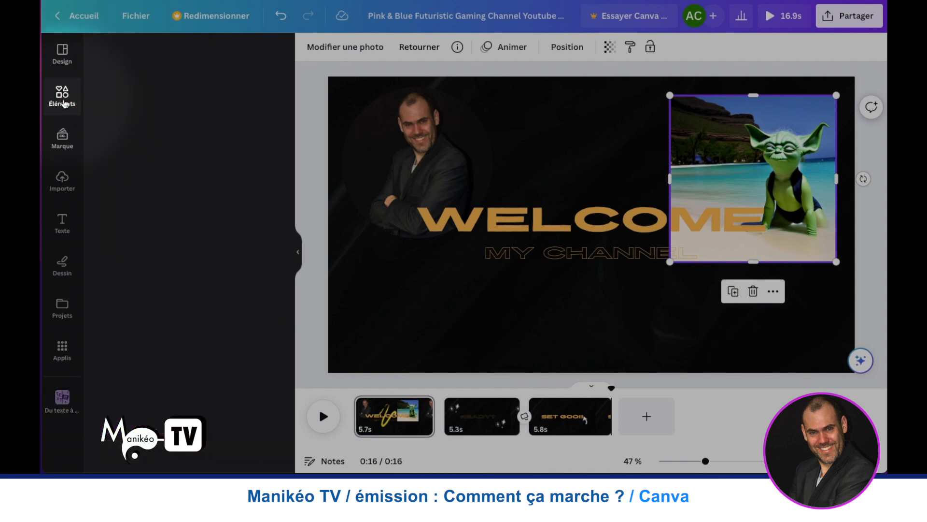
pyautogui.scroll(-10, 165, 178)
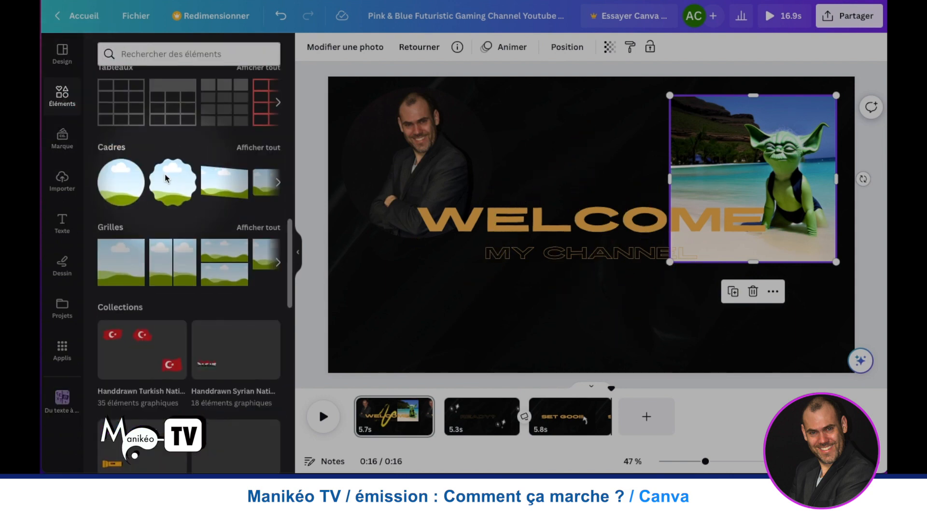
pyautogui.scroll(-10, 164, 177)
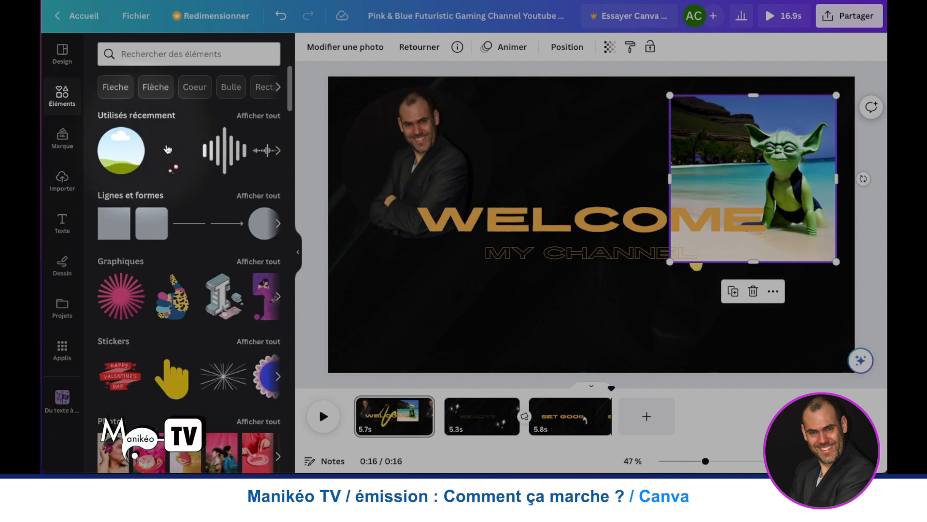
pyautogui.click(68, 141)
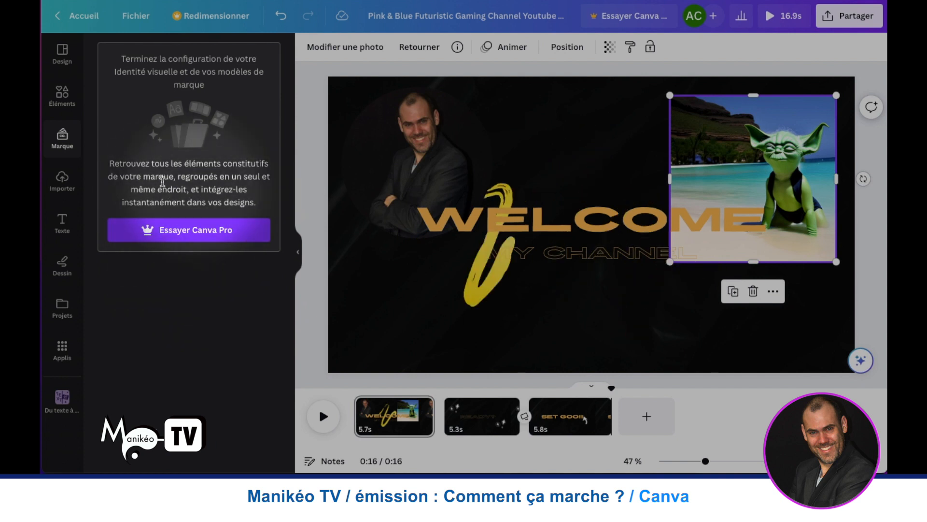
# - Open the self-recording studio from the uploads and allow canva.com to use the camera and the microphone
pyautogui.click(63, 181)
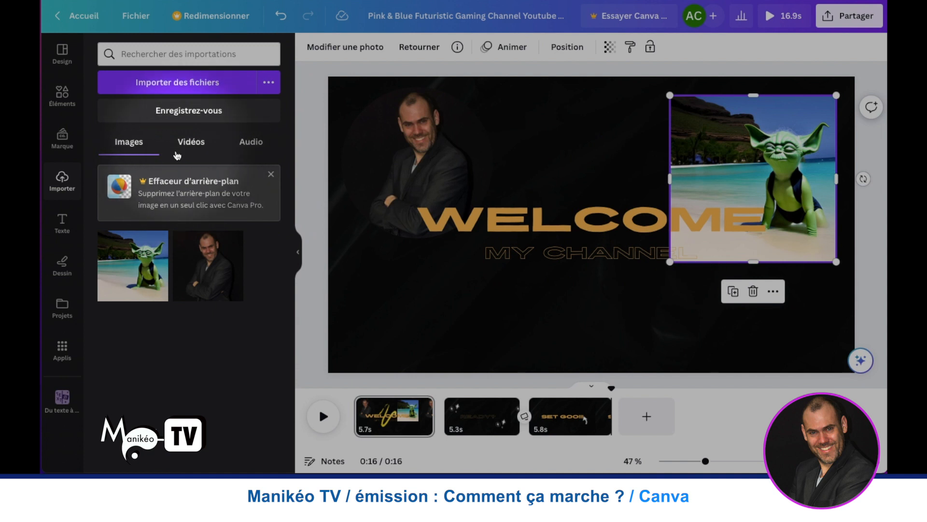
pyautogui.click(175, 110)
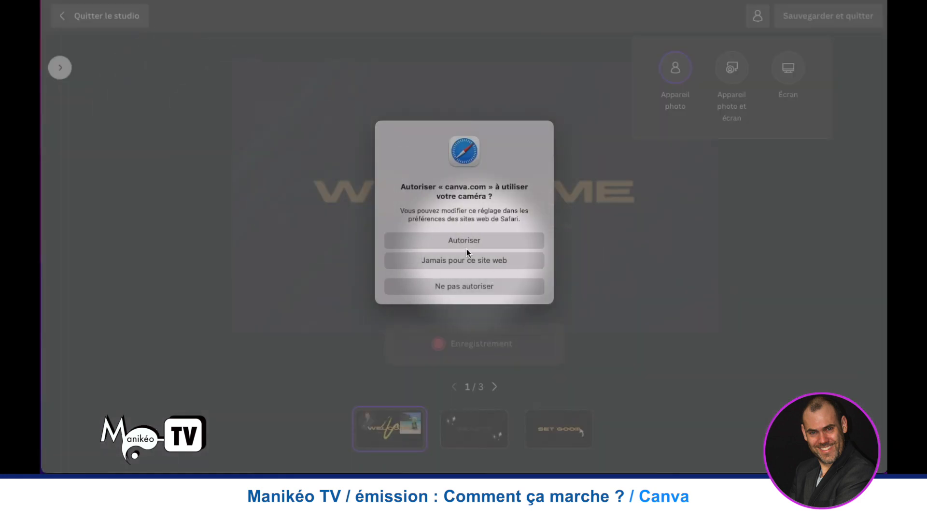
pyautogui.click(454, 239)
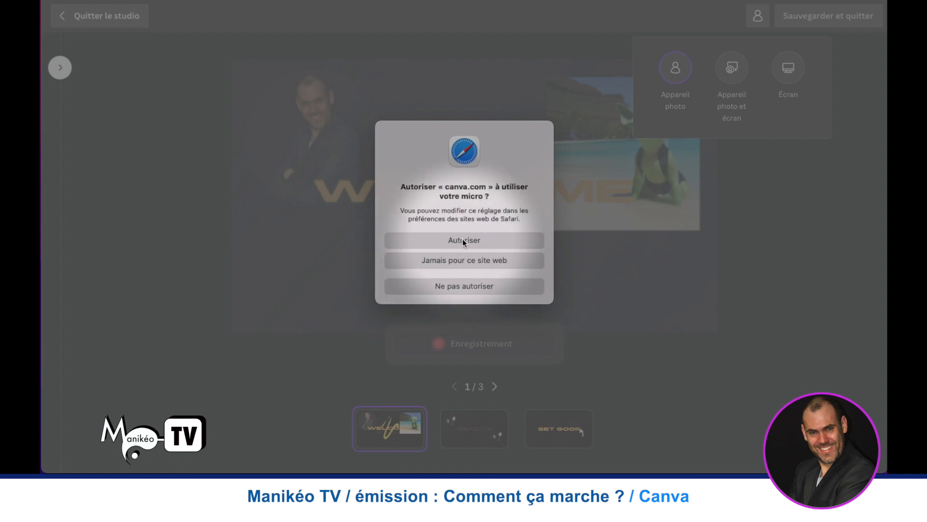
pyautogui.click(463, 240)
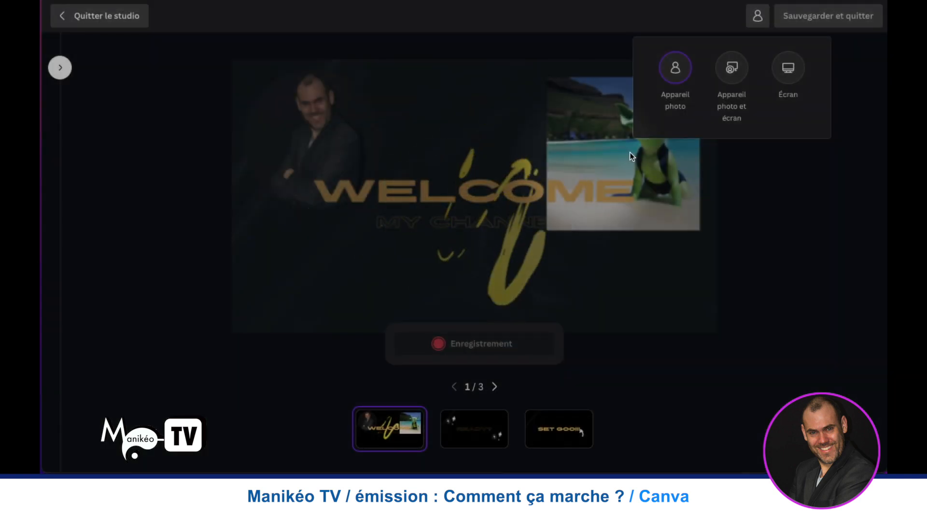
pyautogui.click(760, 19)
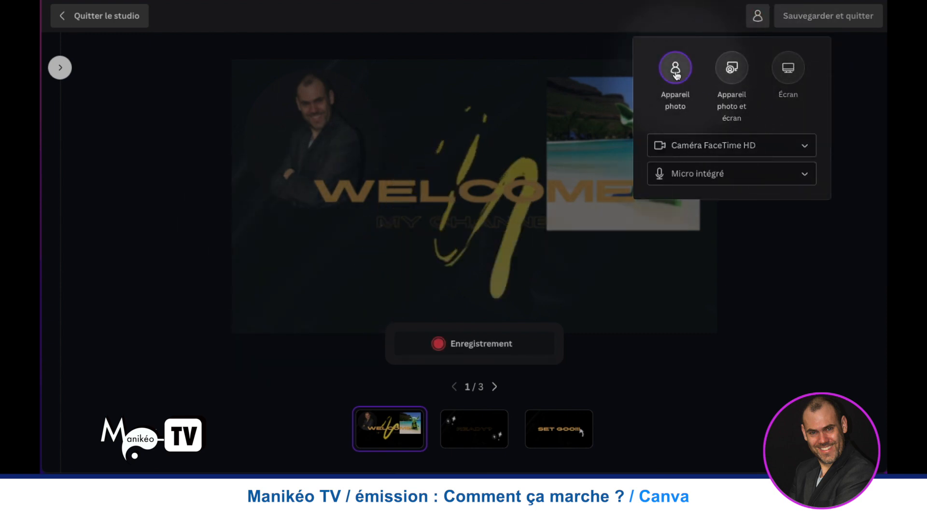
# - Turn off the camera for the recording and view the available microphones without changing the selection
pyautogui.click(803, 147)
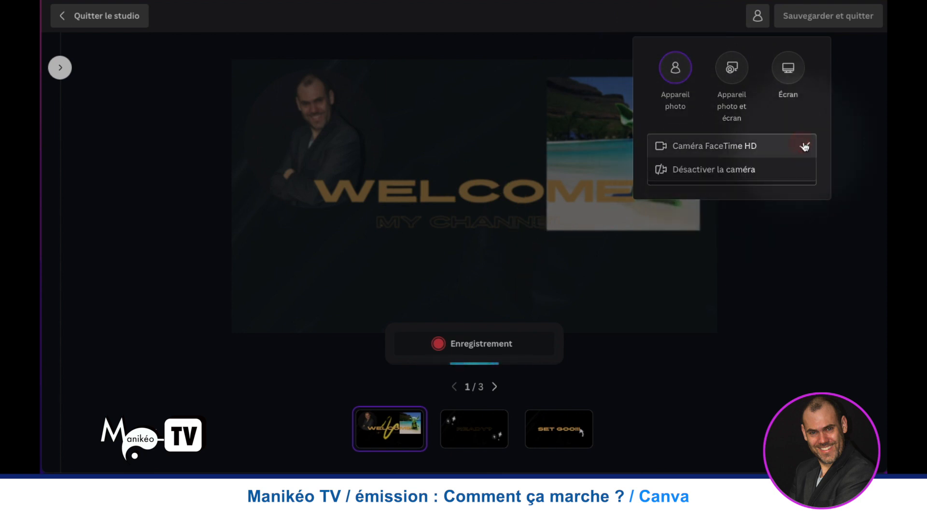
pyautogui.click(751, 172)
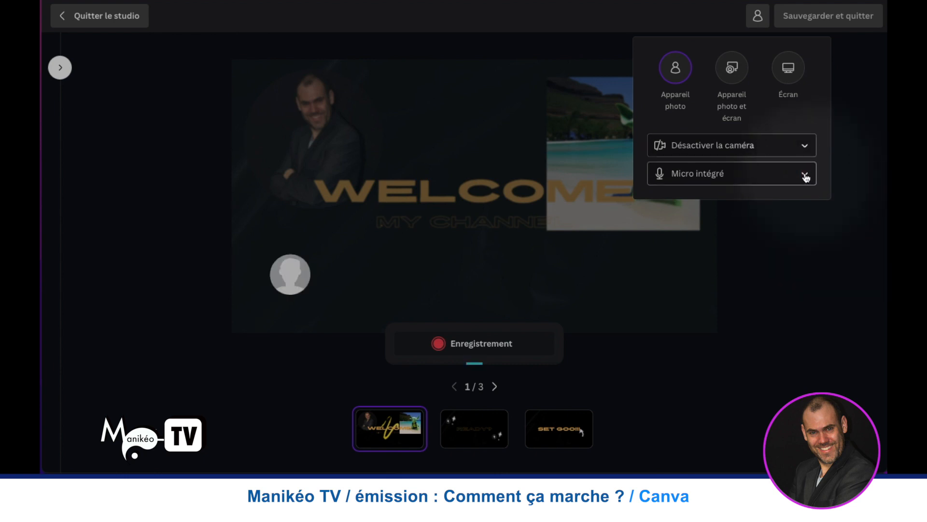
pyautogui.click(805, 175)
pyautogui.click(804, 175)
pyautogui.click(805, 175)
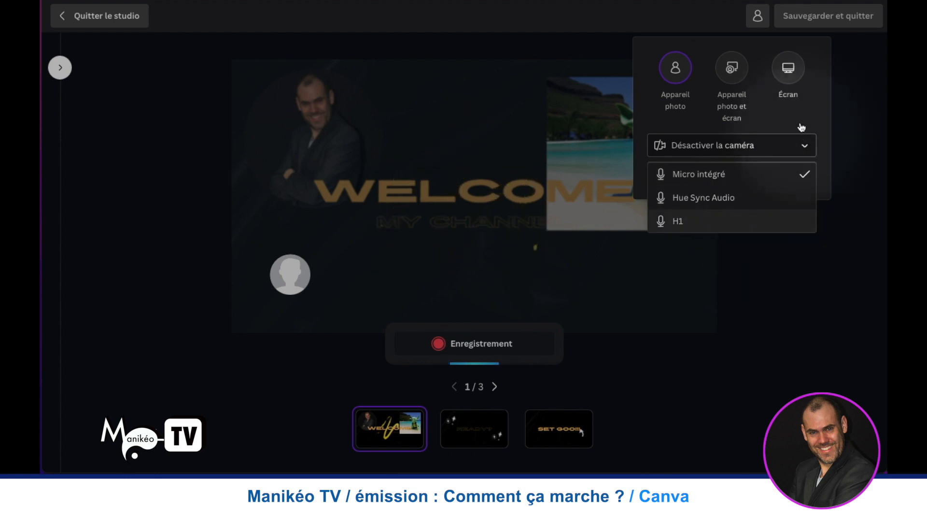
pyautogui.click(851, 118)
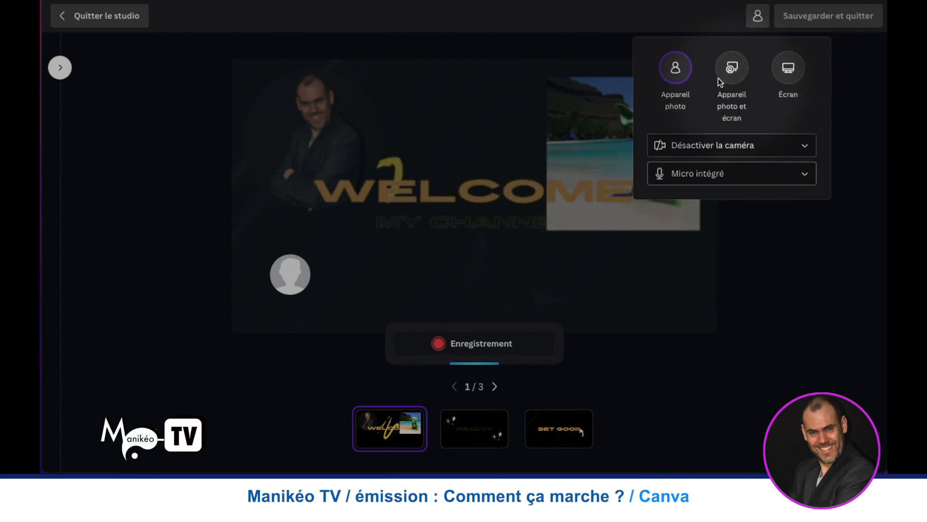
# - Try the combined camera and screen source and the screen-only source, allowing canva.com to observe the screen
pyautogui.click(747, 76)
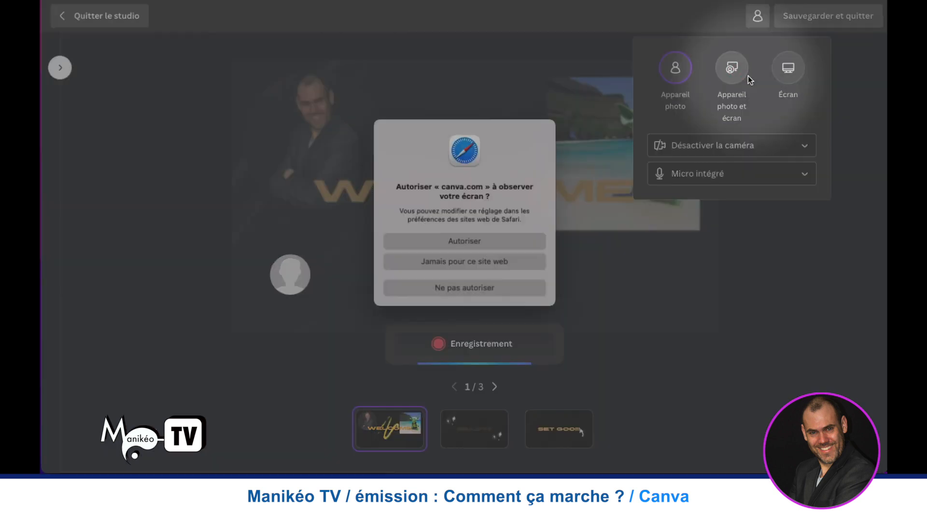
pyautogui.click(459, 239)
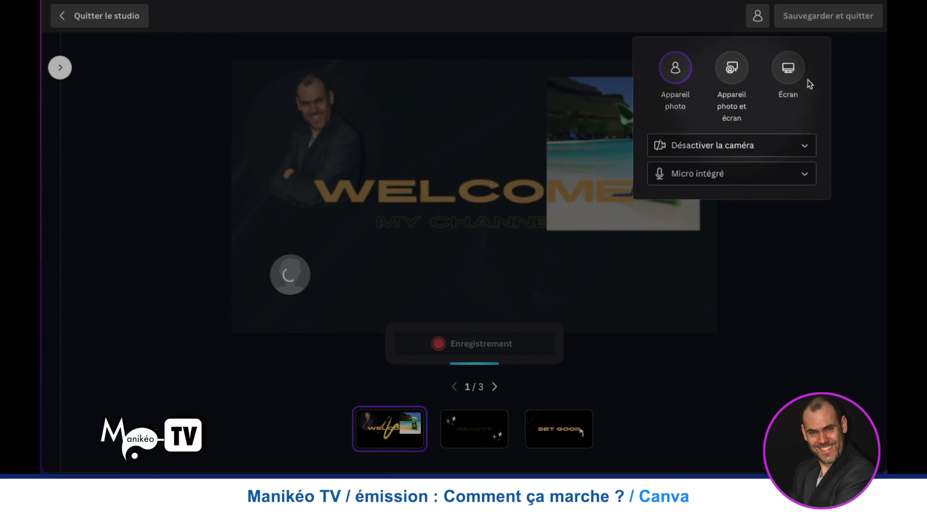
pyautogui.click(734, 70)
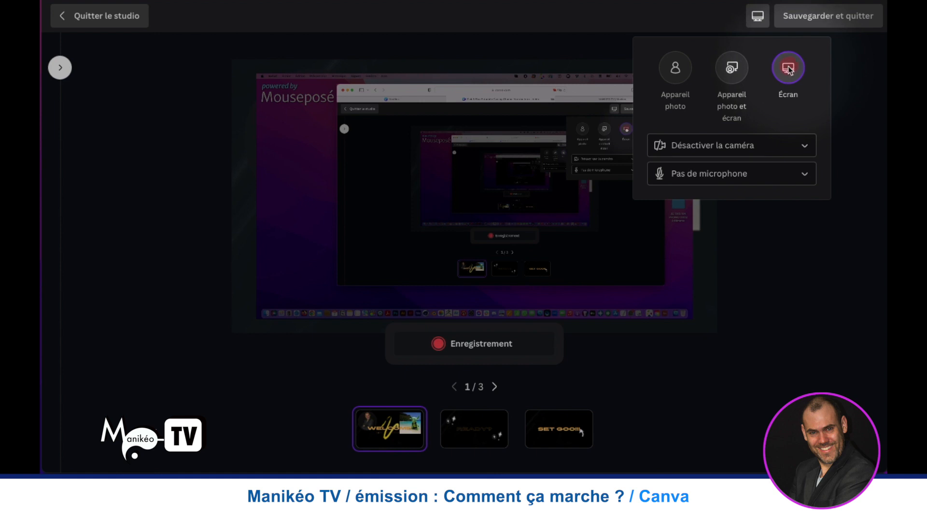
pyautogui.click(789, 68)
pyautogui.click(449, 239)
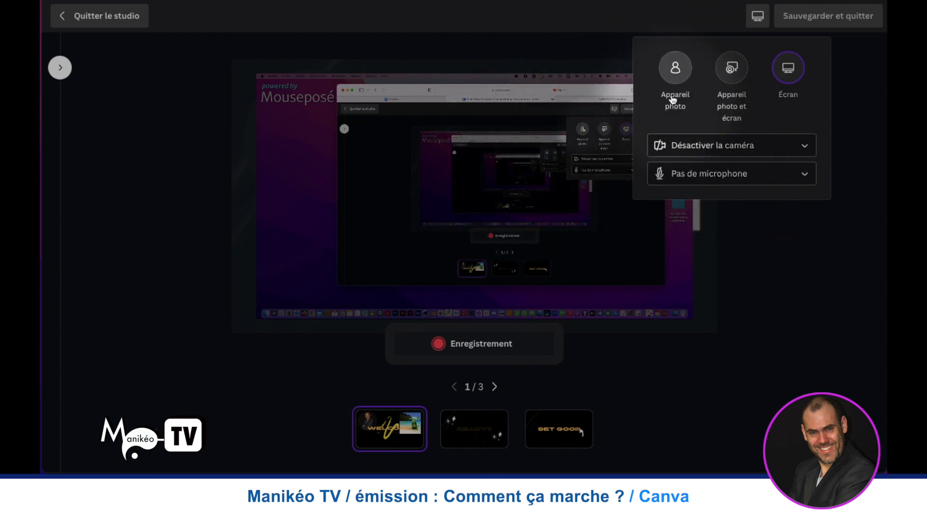
pyautogui.click(788, 68)
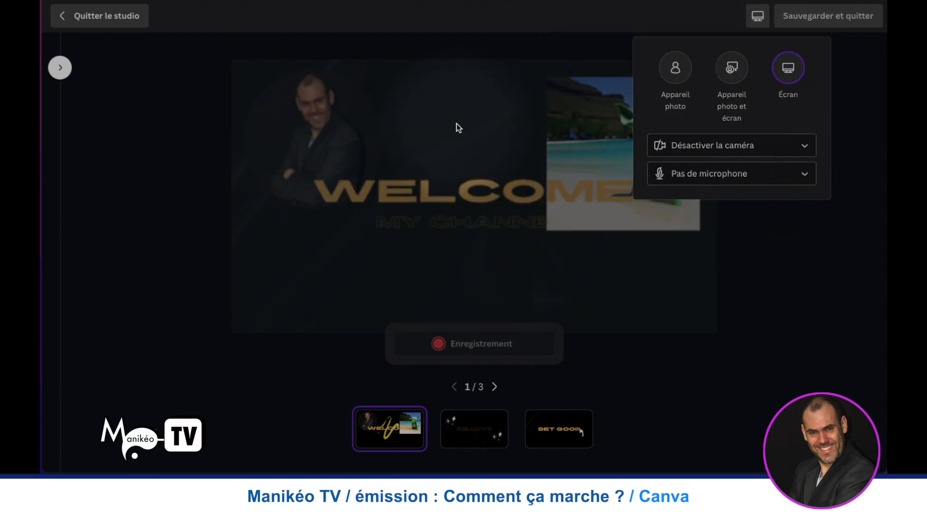
# - Switch the recording source back to the camera alone and try changing the shape of the webcam bubble
pyautogui.click(675, 82)
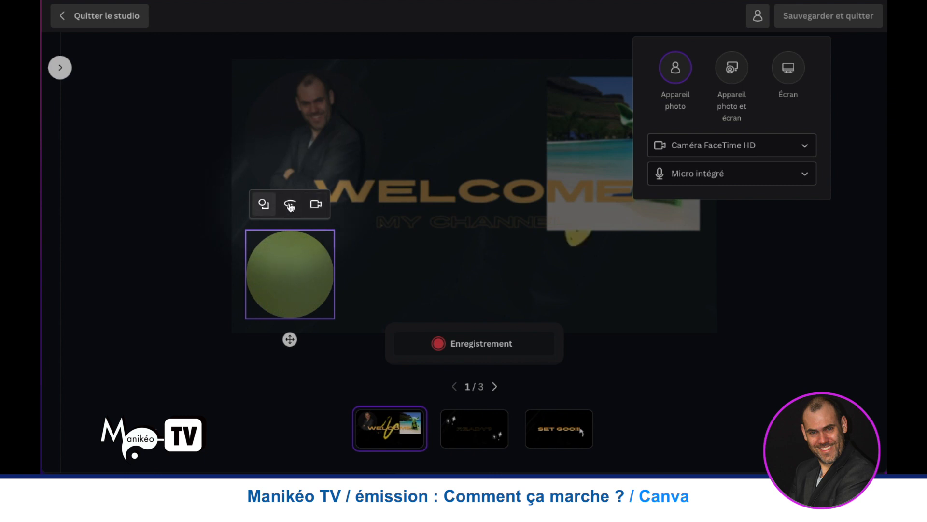
pyautogui.click(261, 206)
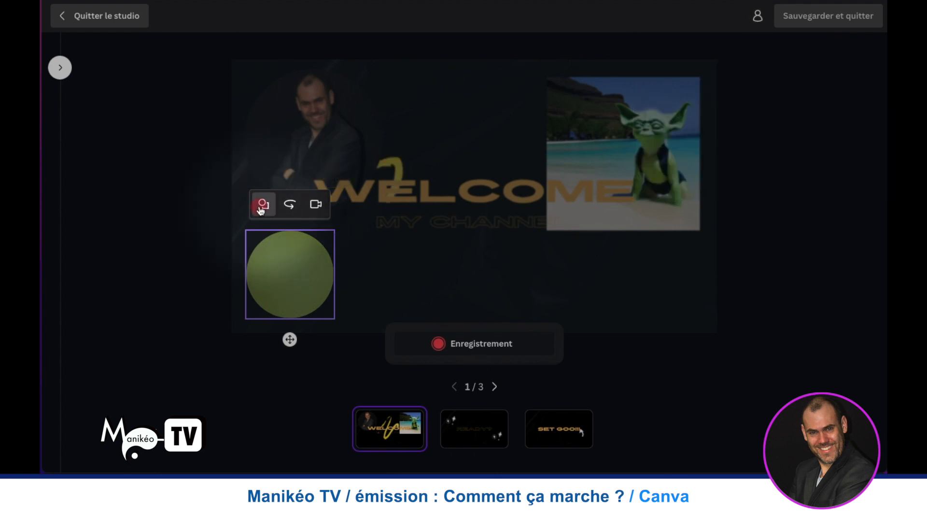
pyautogui.click(264, 205)
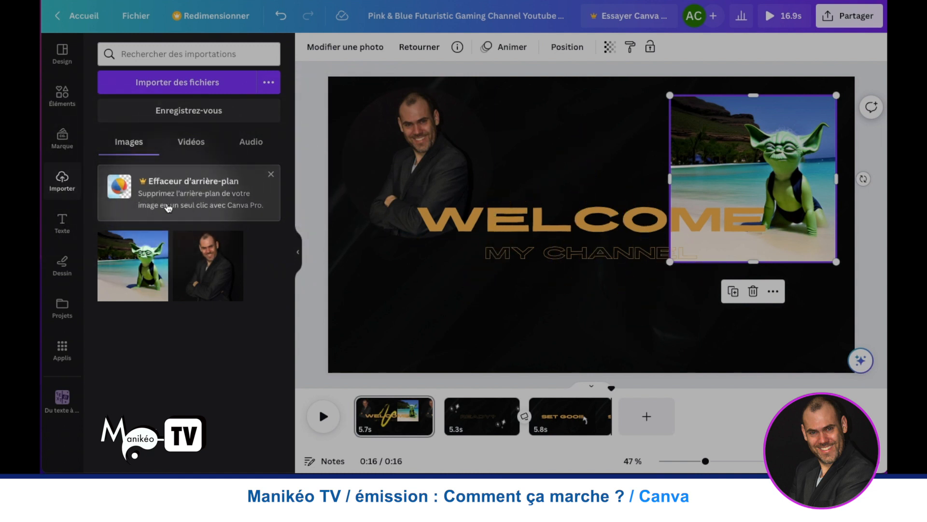
# - Browse the text styles and font combinations, try the "Thank you!" combination on the first page and delete it
pyautogui.click(63, 223)
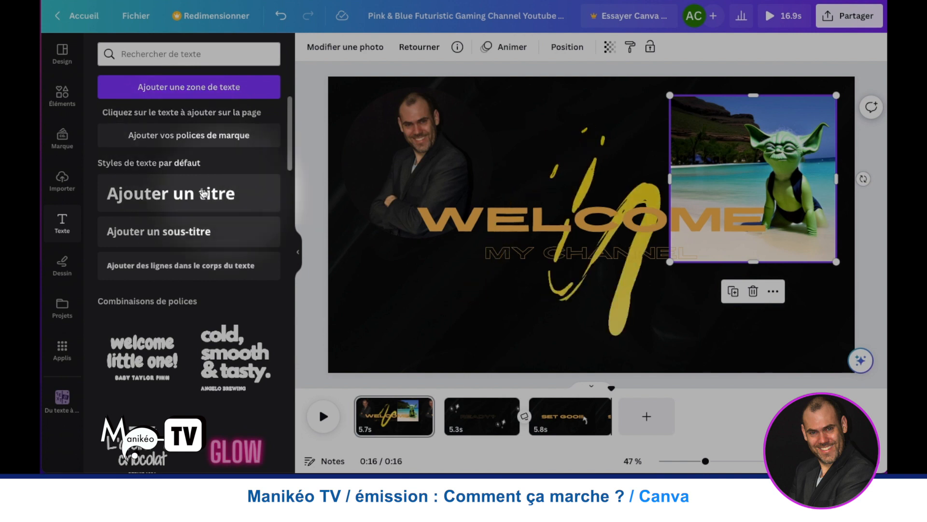
pyautogui.scroll(-5, 165, 191)
pyautogui.scroll(-3, 164, 198)
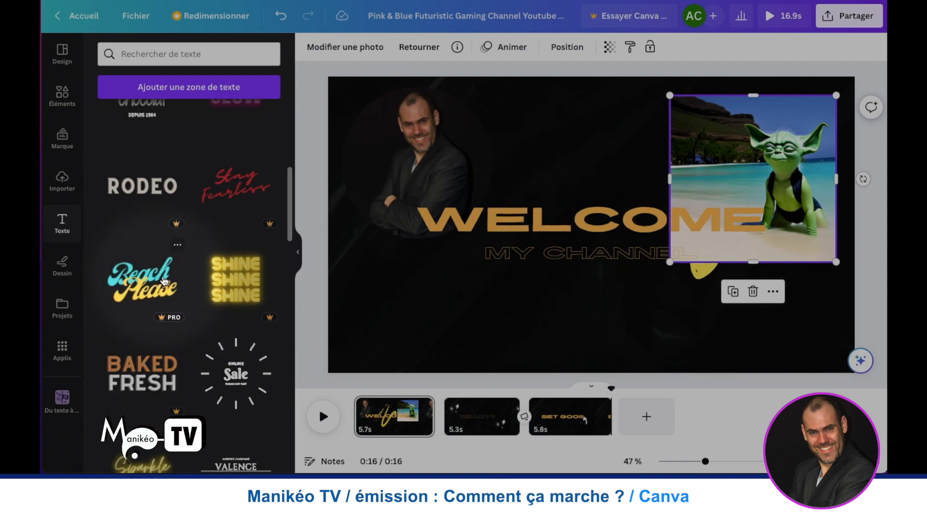
pyautogui.scroll(3, 159, 300)
pyautogui.scroll(-6, 163, 282)
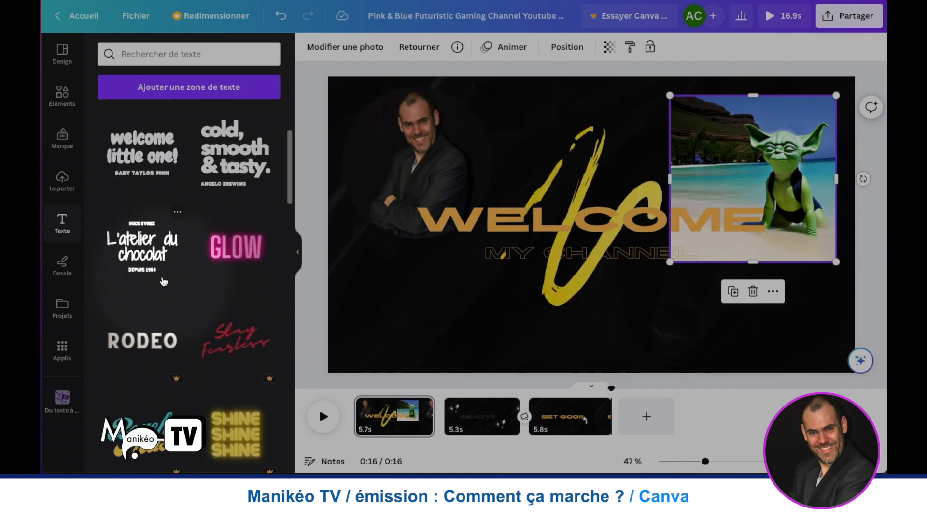
pyautogui.scroll(-5, 164, 281)
pyautogui.scroll(1, 137, 261)
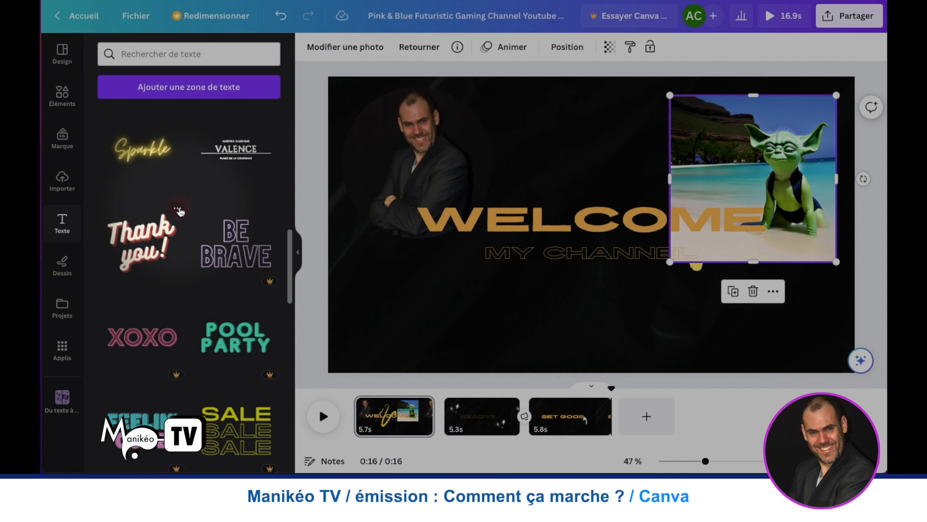
pyautogui.click(178, 214)
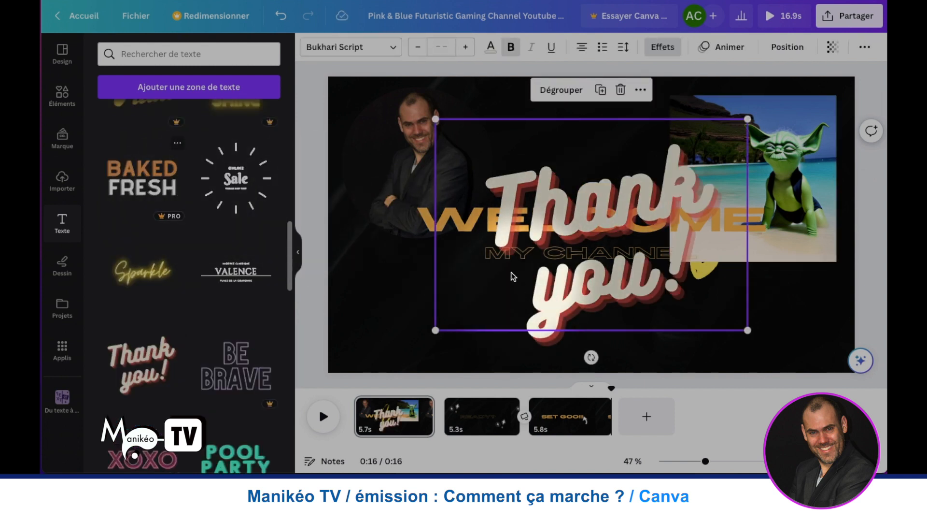
pyautogui.press('Delete')
# - Set up the drawing pen with a pink colour and a thickness of 12
pyautogui.click(62, 265)
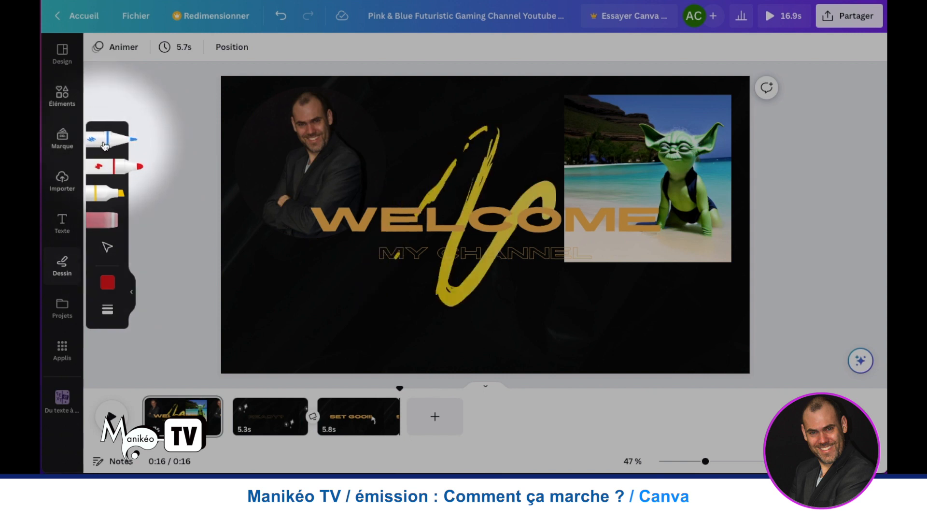
pyautogui.click(104, 145)
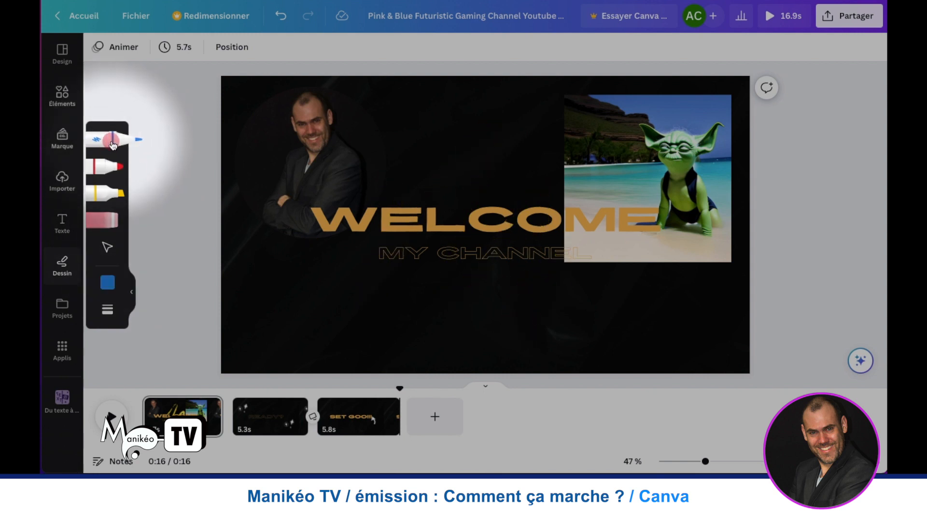
pyautogui.click(108, 285)
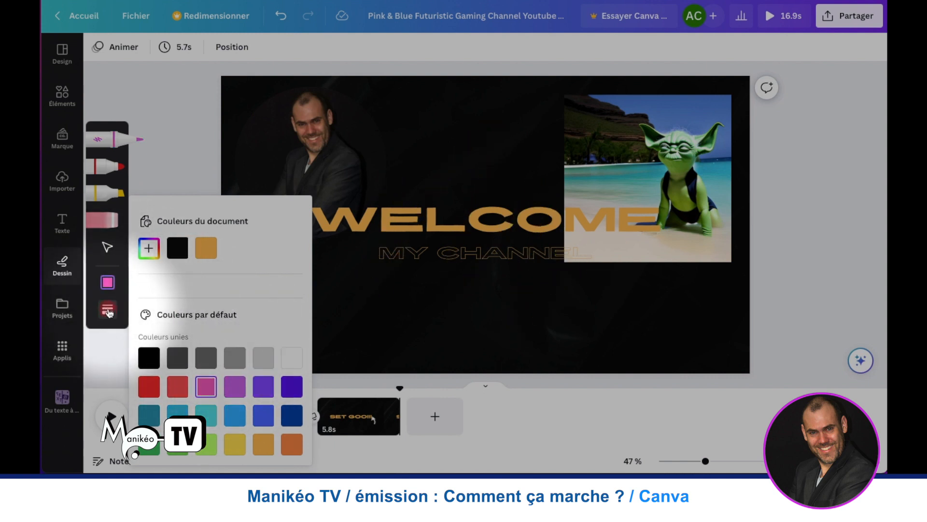
pyautogui.click(108, 311)
pyautogui.click(107, 311)
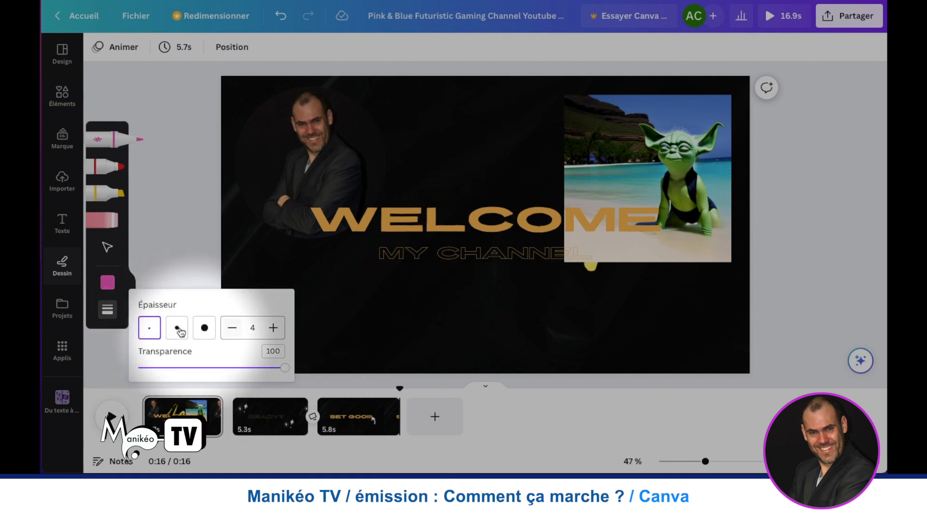
pyautogui.click(177, 328)
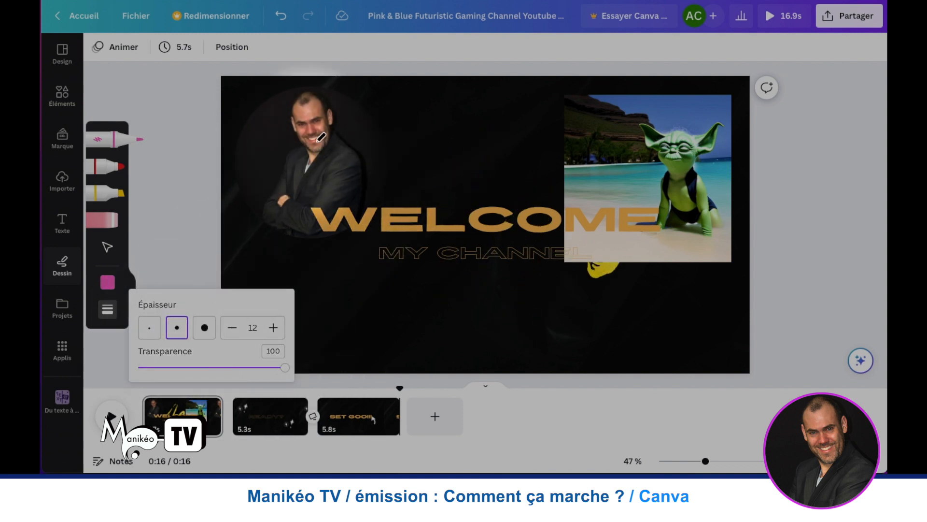
# - Handwrite "Hello!" with the pen above WELCOME, between the portrait and the Yoda picture
pyautogui.moveTo(376, 156)
pyautogui.mouseDown()
pyautogui.moveTo(389, 134)
pyautogui.moveTo(380, 135)
pyautogui.moveTo(407, 136)
pyautogui.moveTo(409, 112)
pyautogui.moveTo(404, 162)
pyautogui.moveTo(427, 147)
pyautogui.moveTo(413, 136)
pyautogui.moveTo(419, 157)
pyautogui.moveTo(458, 116)
pyautogui.moveTo(439, 128)
pyautogui.moveTo(454, 167)
pyautogui.moveTo(493, 125)
pyautogui.moveTo(473, 125)
pyautogui.moveTo(470, 165)
pyautogui.moveTo(492, 146)
pyautogui.mouseUp()
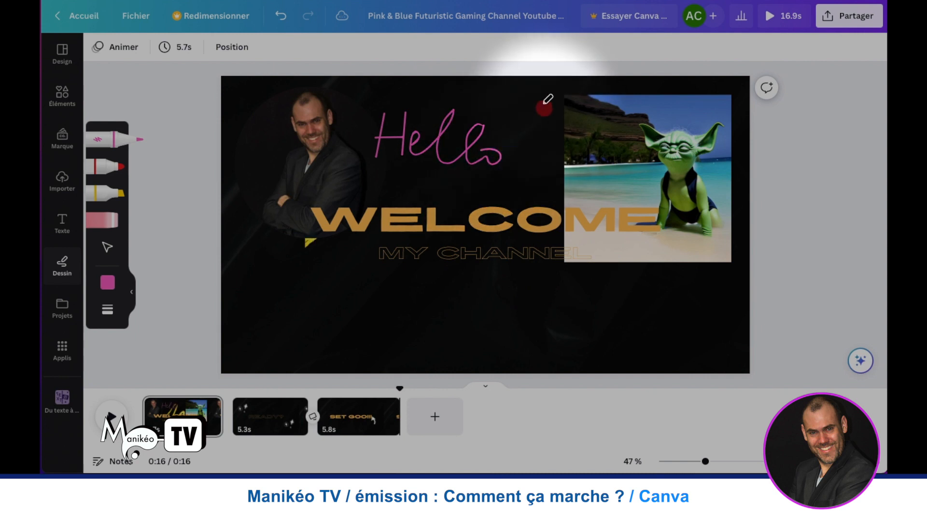
pyautogui.moveTo(537, 106); pyautogui.dragTo(533, 138)
pyautogui.click(524, 165)
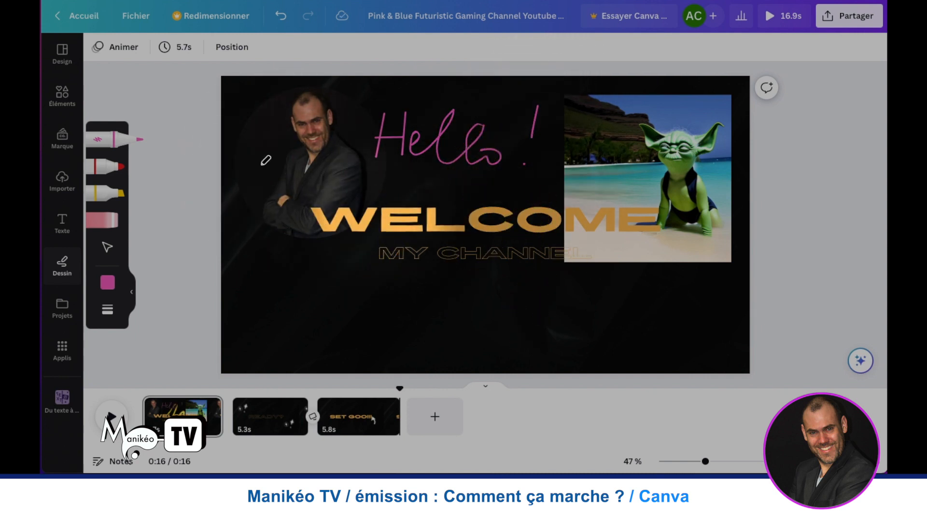
# - Switch from the pen to selection and select the crossbar stroke of the handwritten H
pyautogui.click(106, 247)
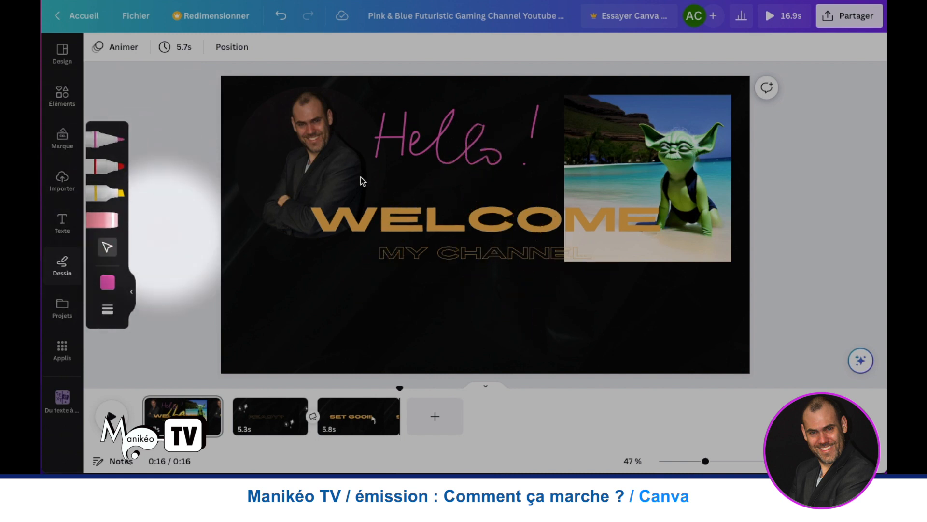
pyautogui.click(427, 149)
pyautogui.moveTo(427, 146)
pyautogui.mouseDown()
pyautogui.moveTo(394, 150)
pyautogui.moveTo(436, 147)
pyautogui.mouseUp()
pyautogui.click(390, 139)
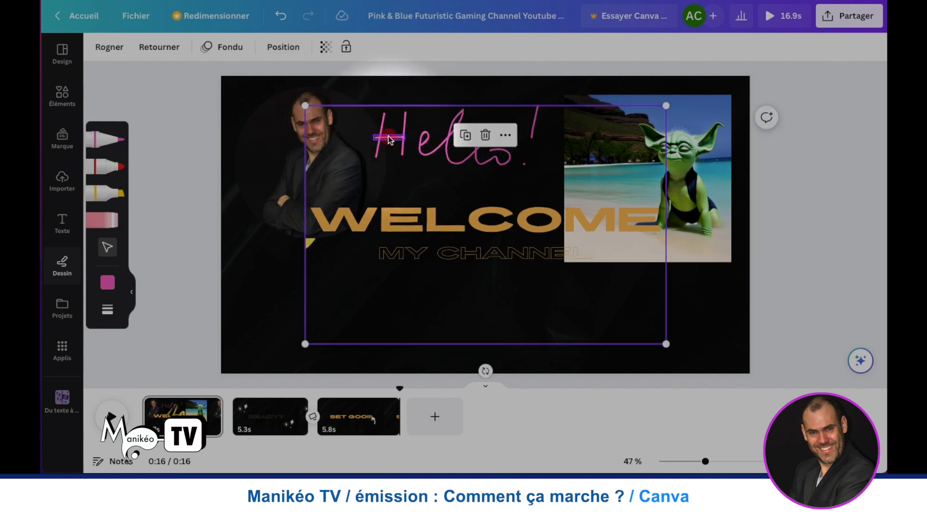
pyautogui.click(390, 139)
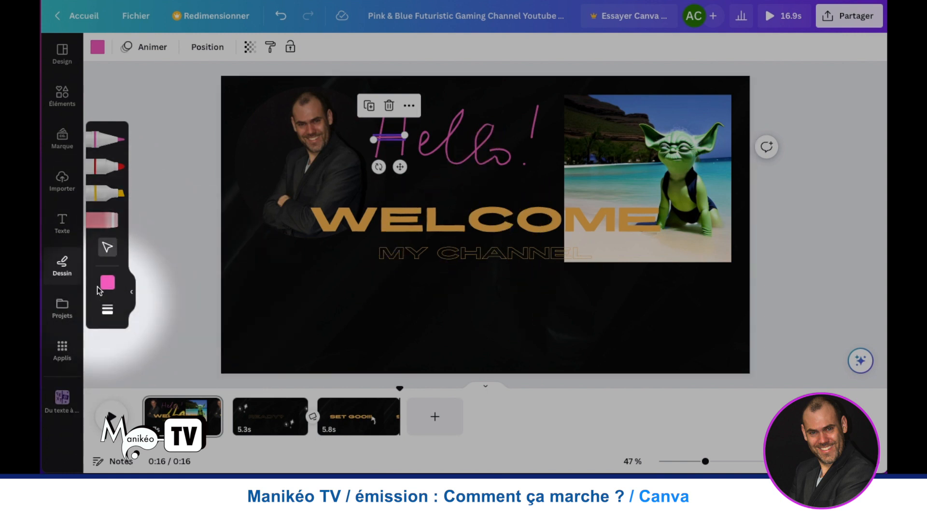
# - Erase the upright strokes of the handwritten H and undo the erasure of the portrait photo
pyautogui.click(110, 220)
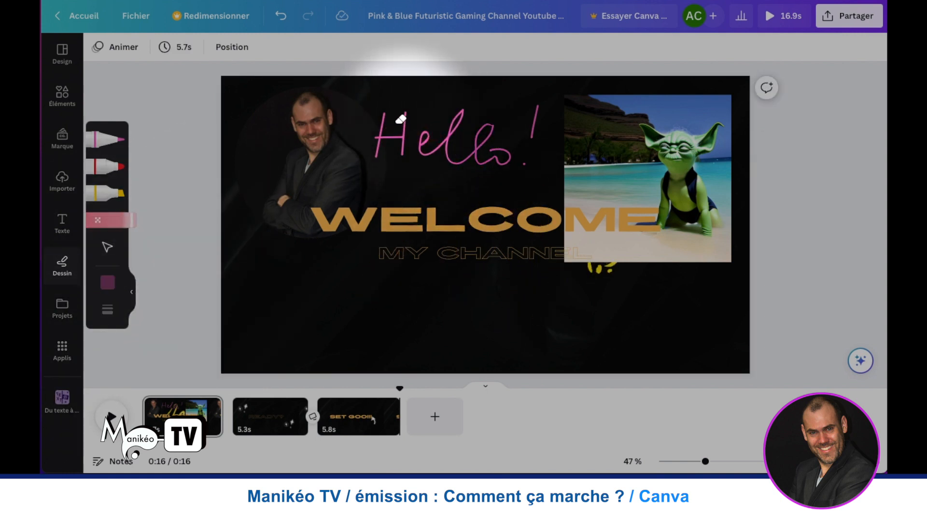
pyautogui.click(407, 115)
pyautogui.moveTo(410, 121)
pyautogui.mouseDown()
pyautogui.moveTo(439, 131)
pyautogui.moveTo(386, 112)
pyautogui.moveTo(382, 127)
pyautogui.moveTo(424, 132)
pyautogui.moveTo(369, 133)
pyautogui.moveTo(412, 135)
pyautogui.mouseUp()
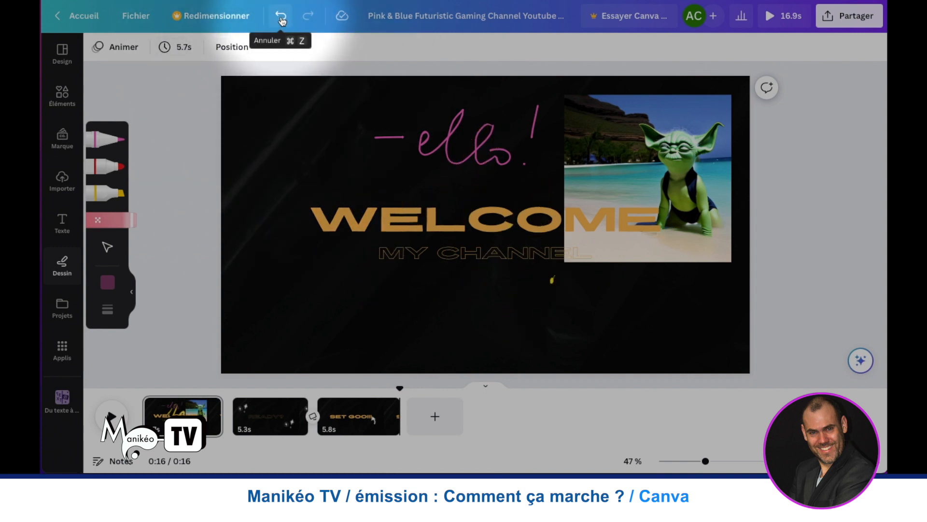
pyautogui.click(281, 18)
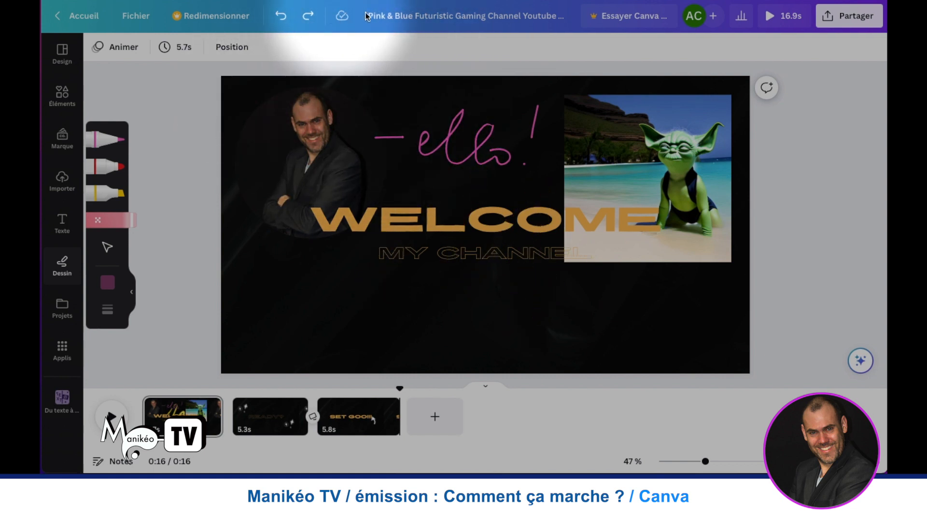
# - Open the design's title for editing, select its text and leave the field
pyautogui.click(474, 16)
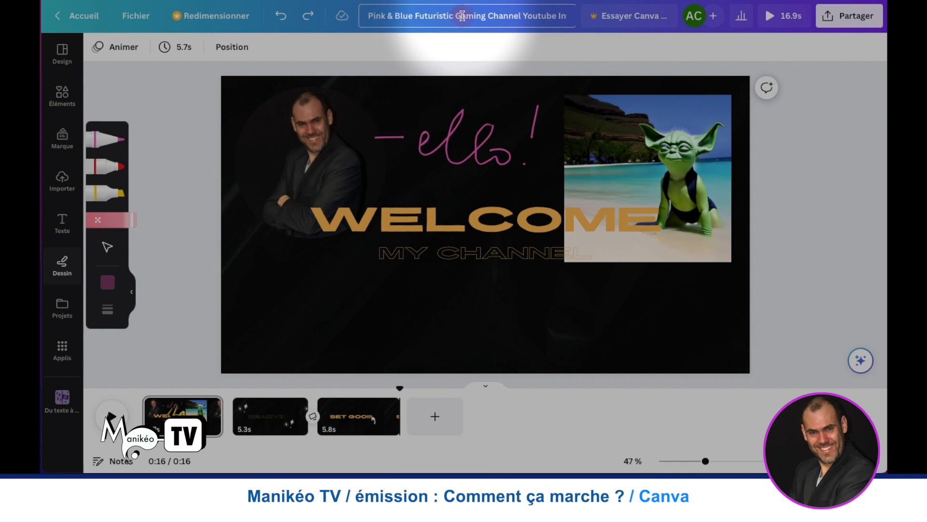
pyautogui.moveTo(506, 18); pyautogui.dragTo(425, 68)
pyautogui.click(375, 16)
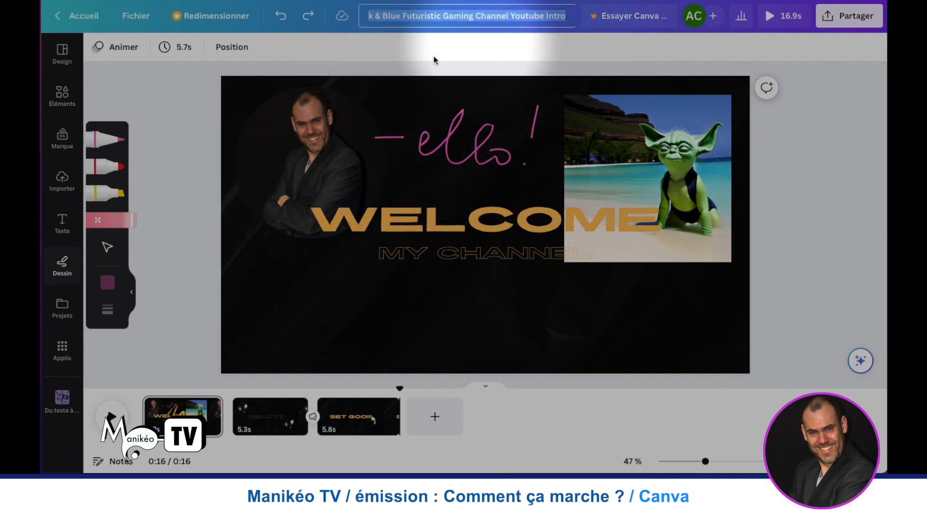
pyautogui.click(698, 17)
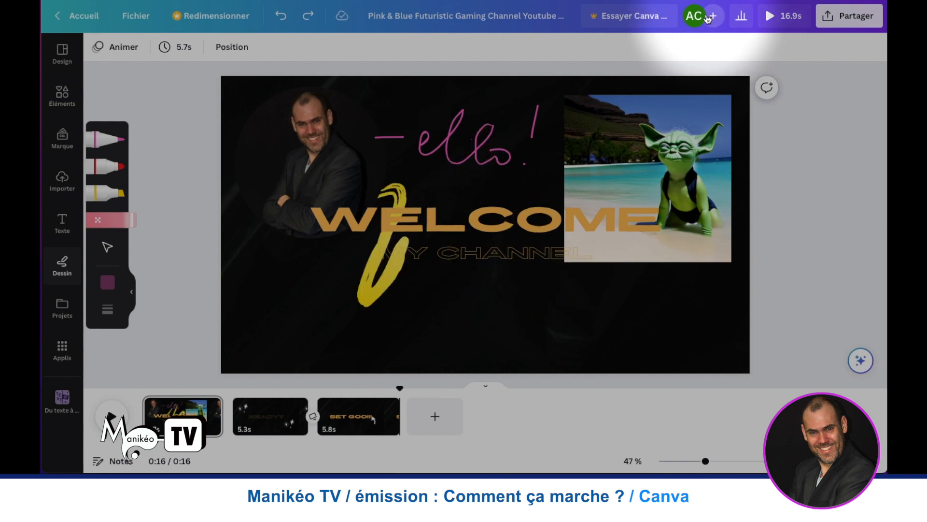
# - View the design's statistics, close them and play a preview of the whole video
pyautogui.click(742, 16)
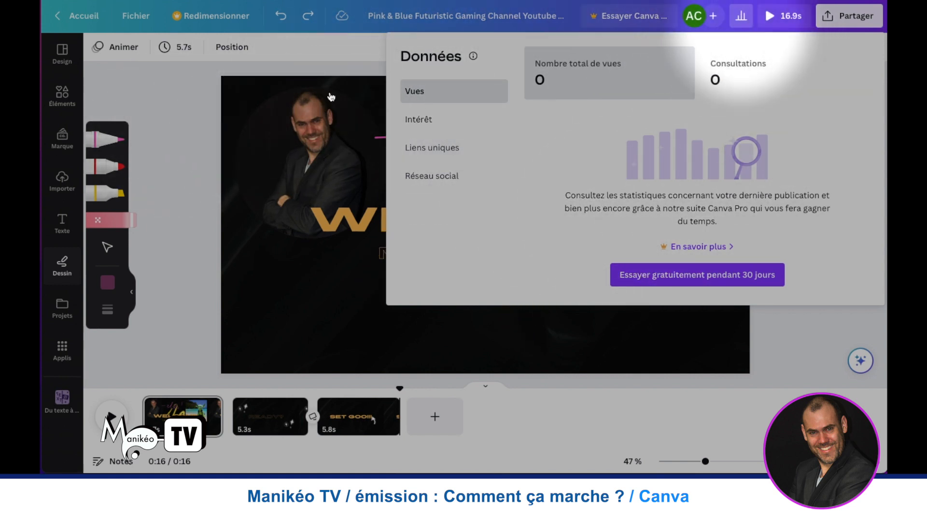
pyautogui.click(196, 96)
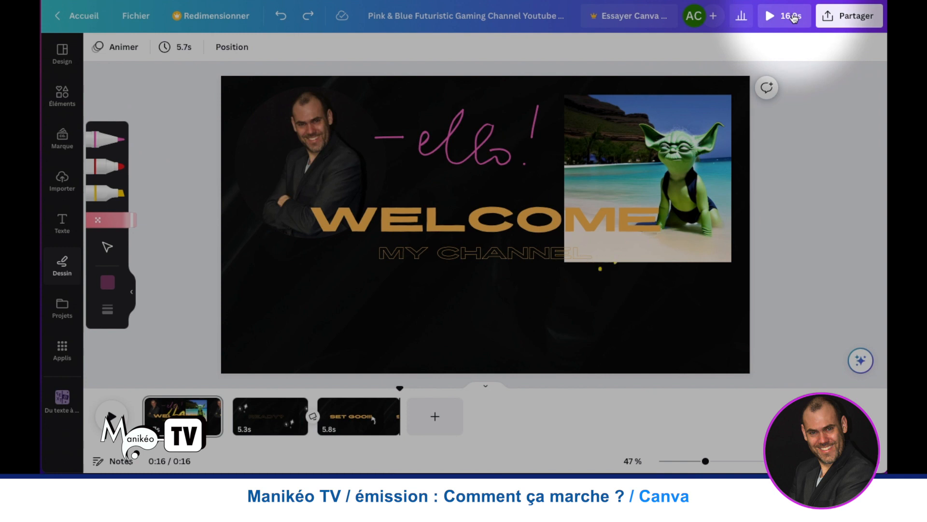
pyautogui.click(792, 18)
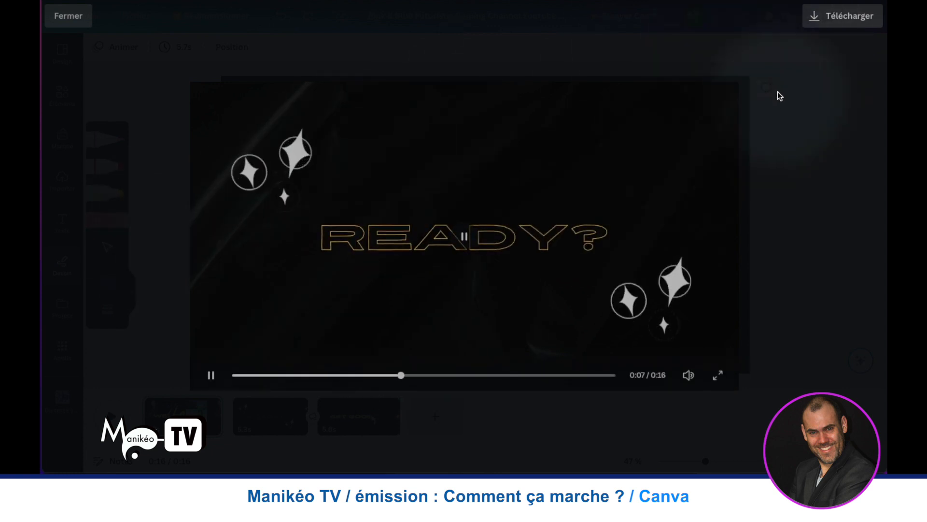
# - Review the file types offered for the download and try to raise the MP4 video's quality
pyautogui.click(835, 19)
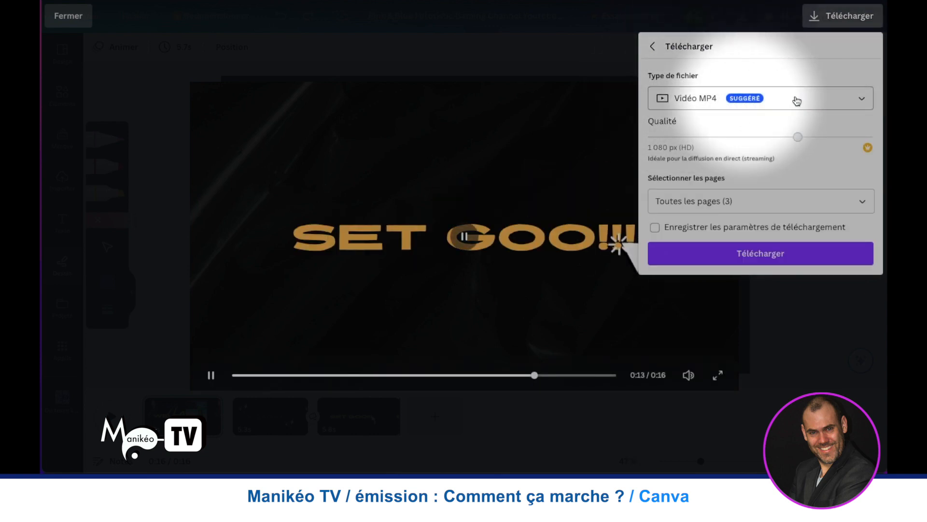
pyautogui.click(863, 98)
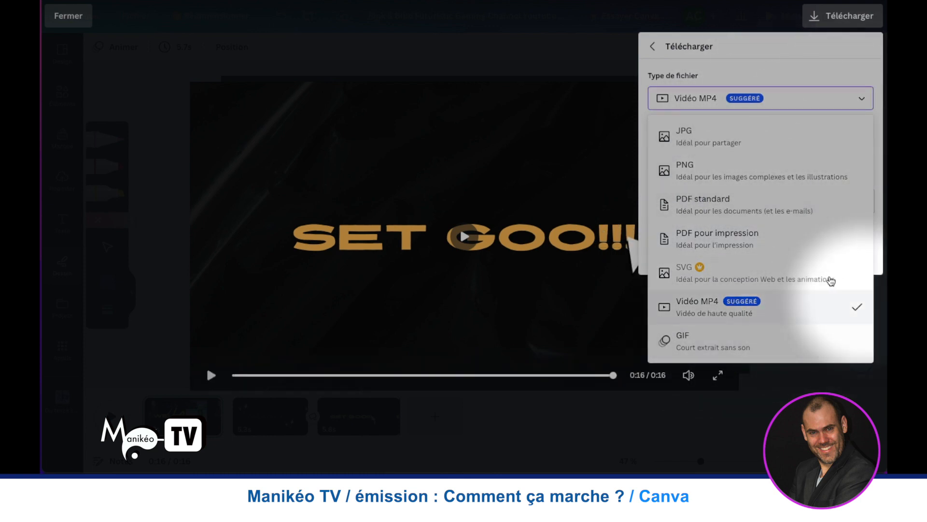
pyautogui.click(863, 99)
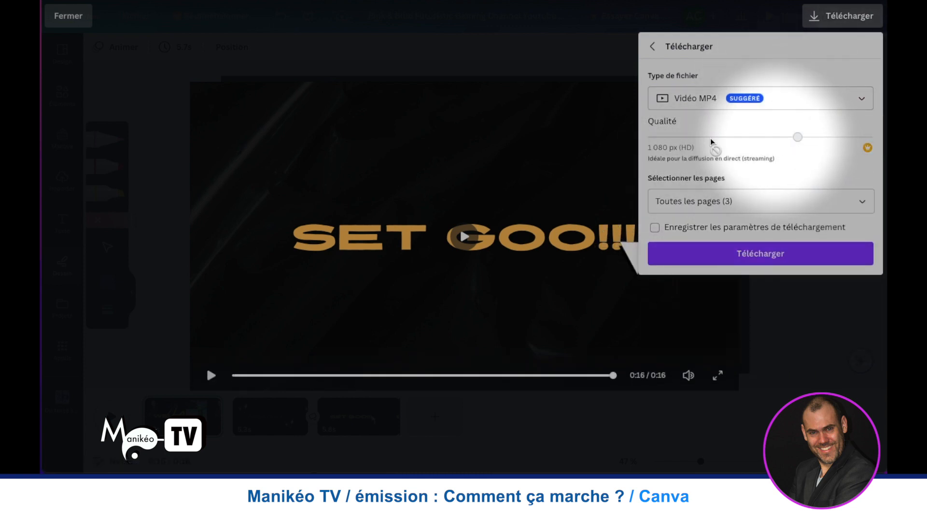
pyautogui.moveTo(799, 139); pyautogui.dragTo(870, 147)
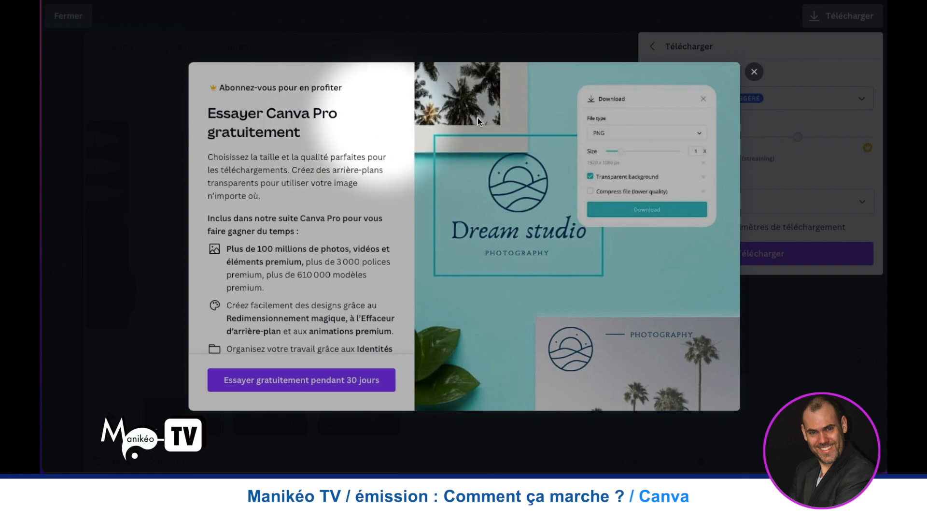
pyautogui.click(756, 72)
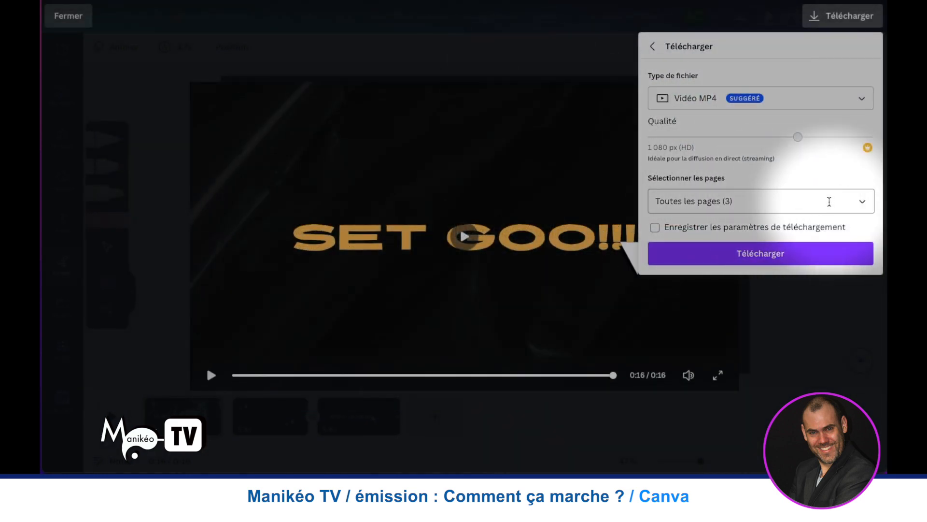
# - Look through the pages that can be included in the MP4 download
pyautogui.click(862, 202)
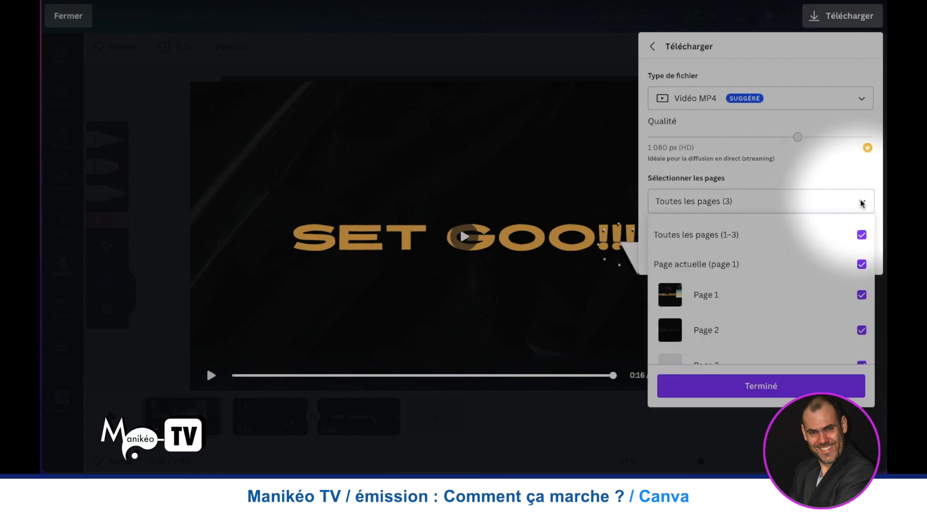
pyautogui.scroll(-1, 762, 253)
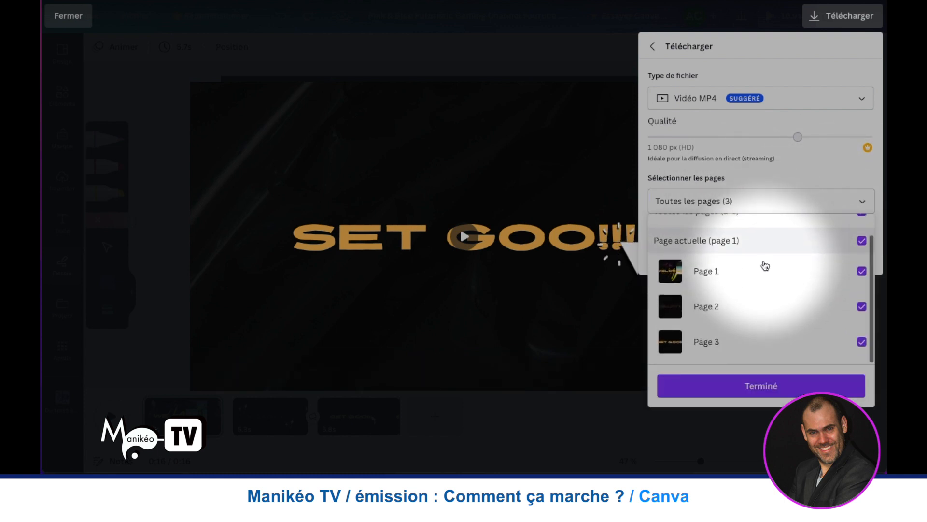
pyautogui.scroll(1, 765, 266)
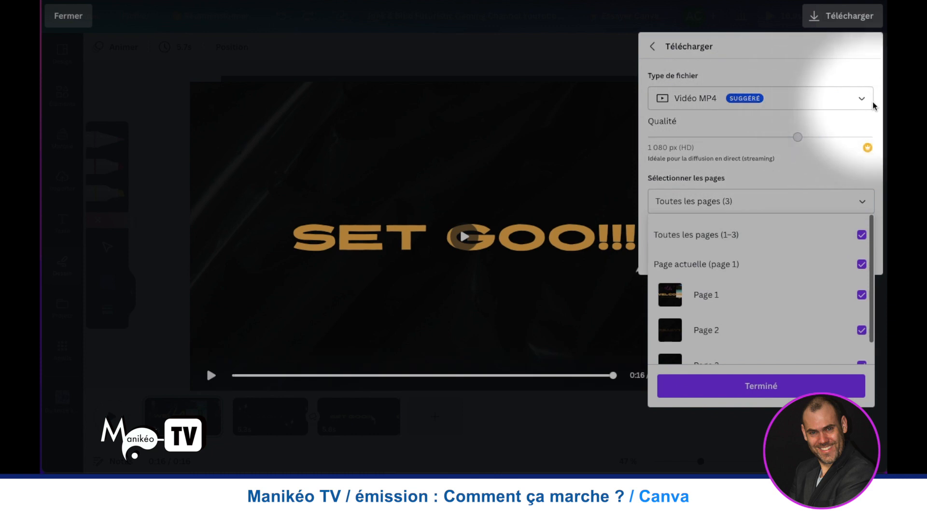
# - Choose JPG as the download's file type, look through the pages that can be included and close the page list
pyautogui.click(862, 103)
pyautogui.click(863, 102)
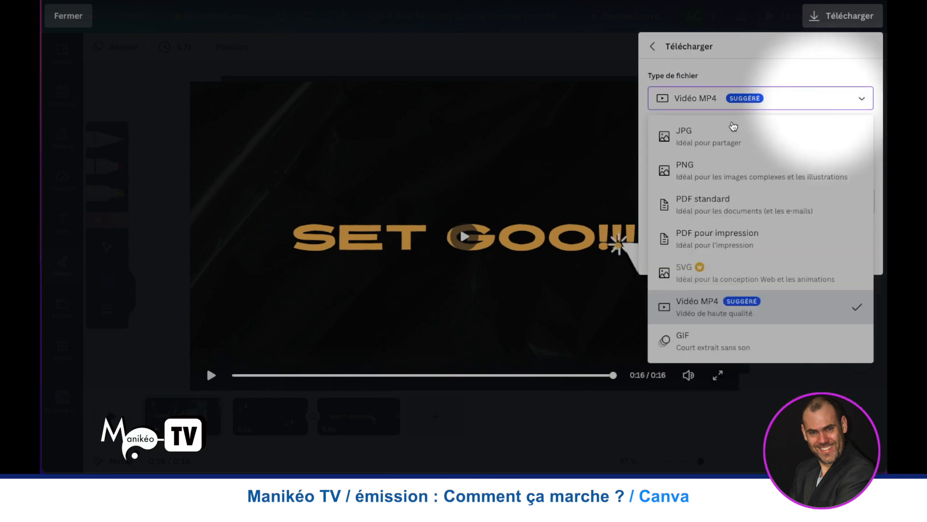
pyautogui.click(713, 137)
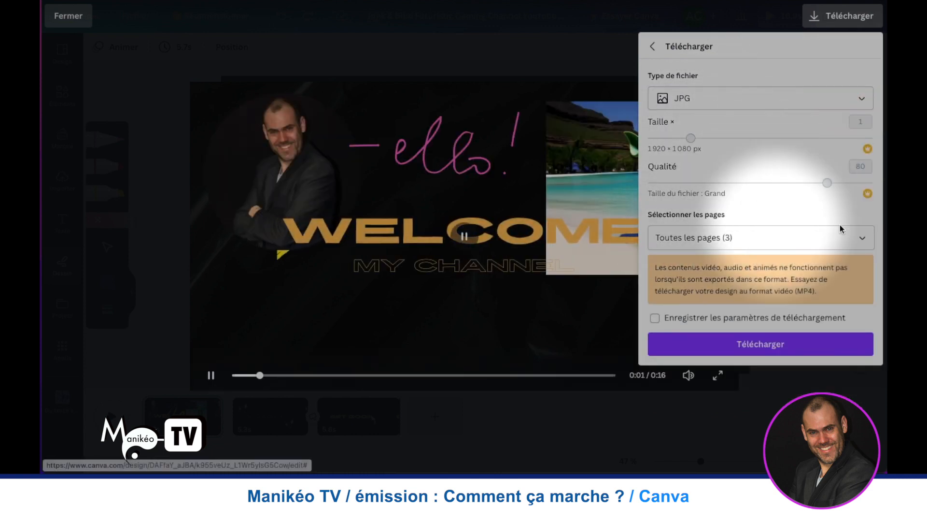
pyautogui.click(864, 238)
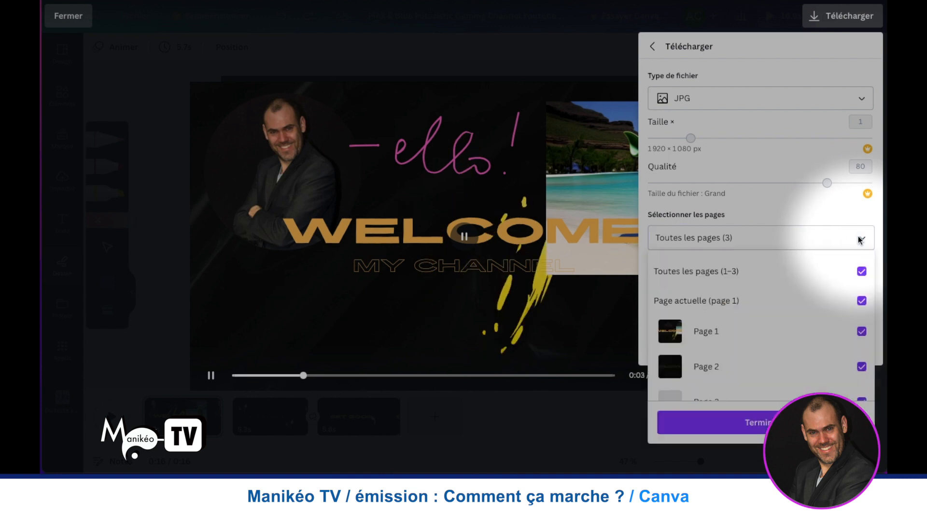
pyautogui.scroll(-1, 783, 319)
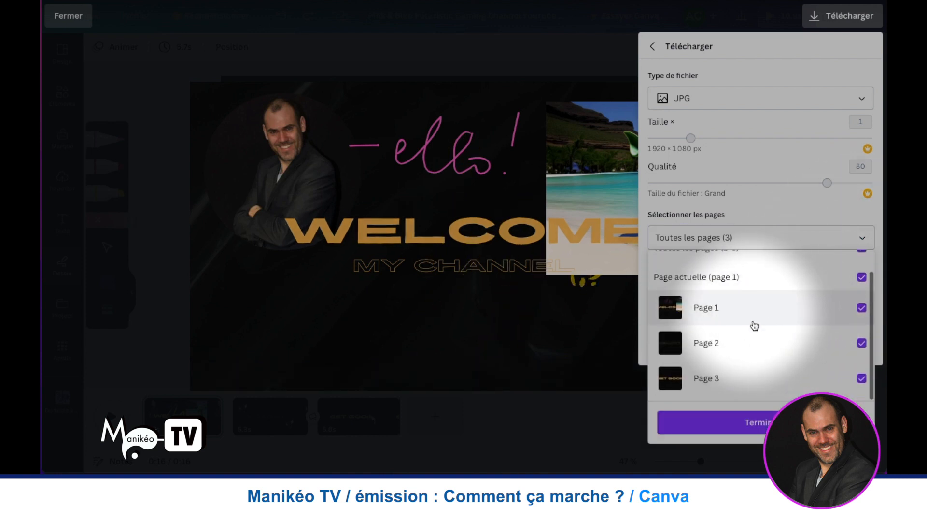
pyautogui.scroll(1, 747, 327)
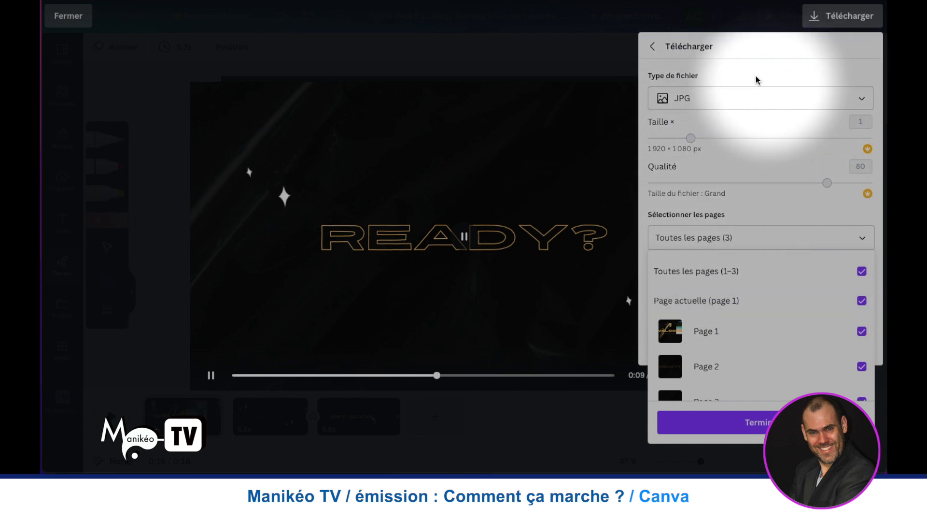
pyautogui.press('Escape')
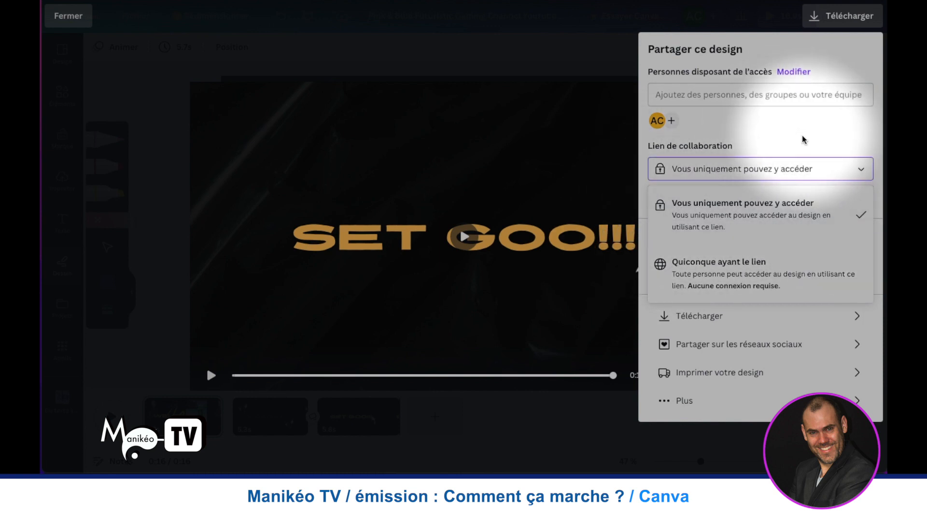
# - Revisit the download settings and view the social networks offered for sharing the design
pyautogui.click(783, 122)
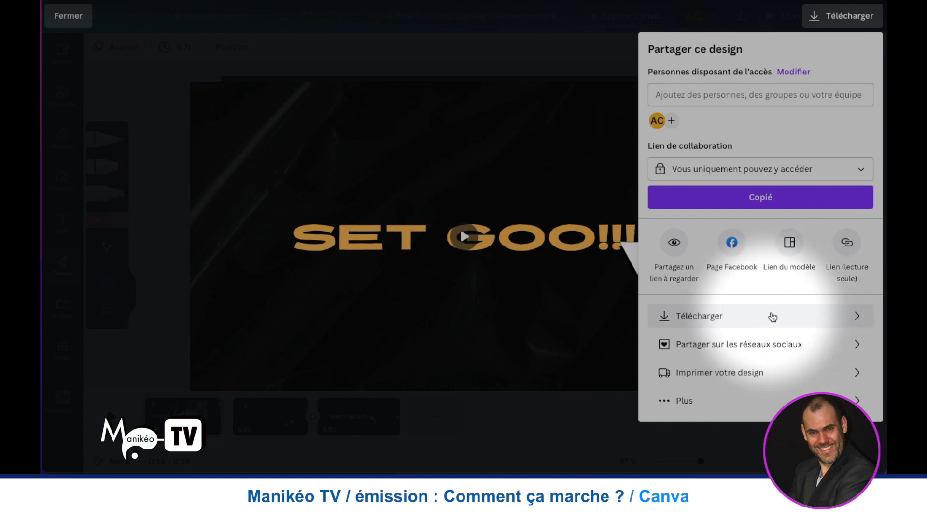
pyautogui.click(846, 315)
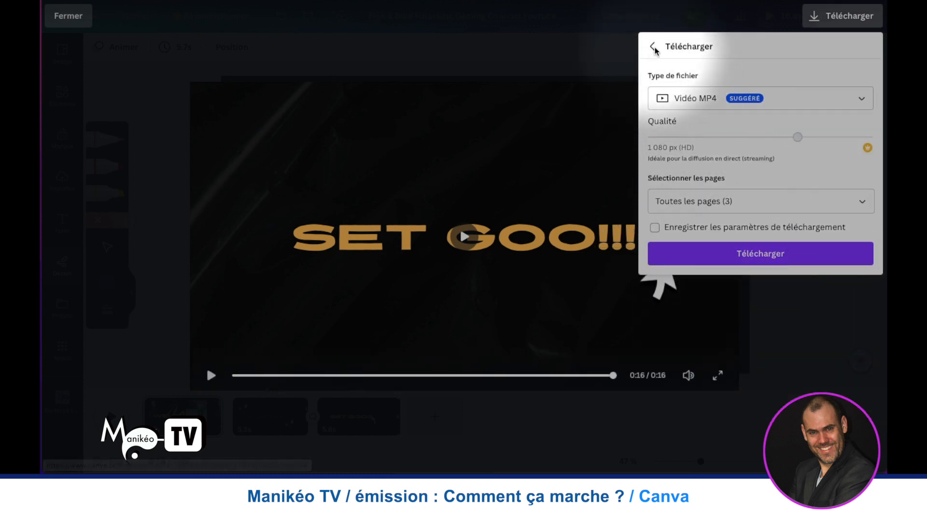
pyautogui.click(657, 48)
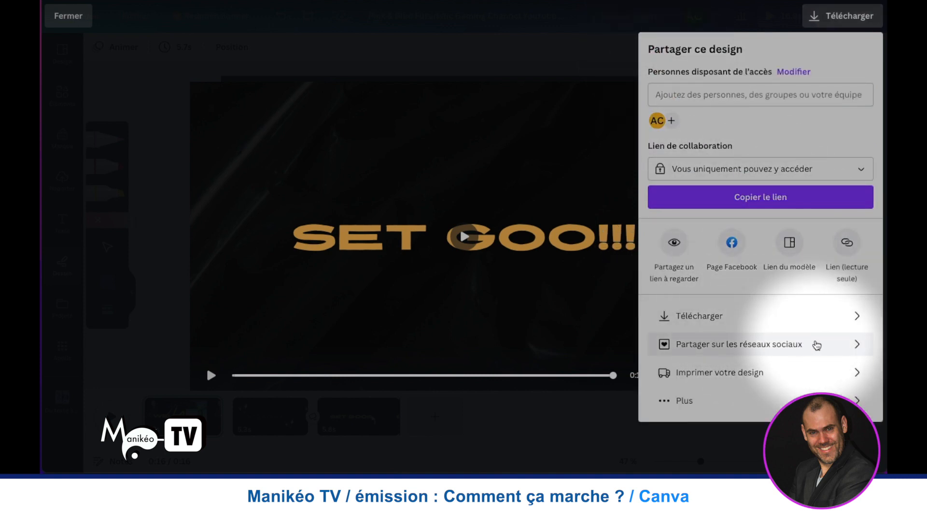
pyautogui.click(815, 344)
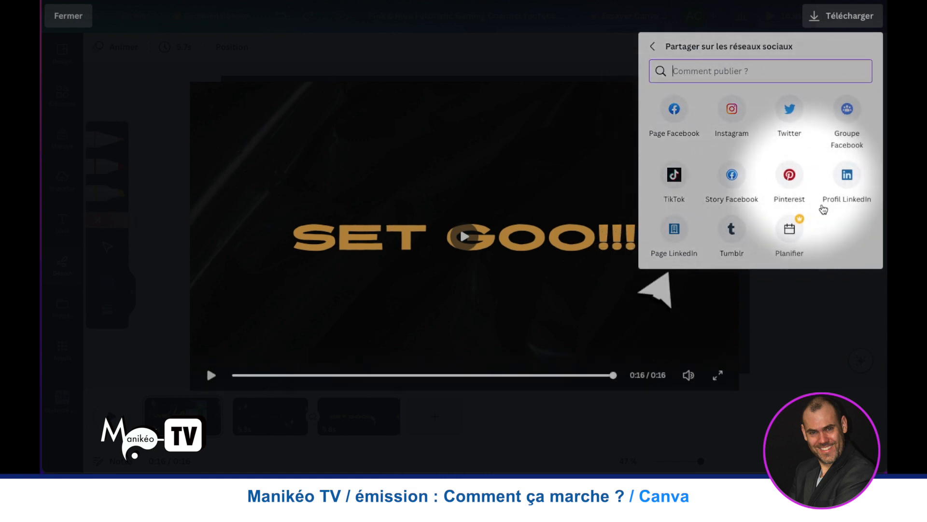
pyautogui.click(654, 48)
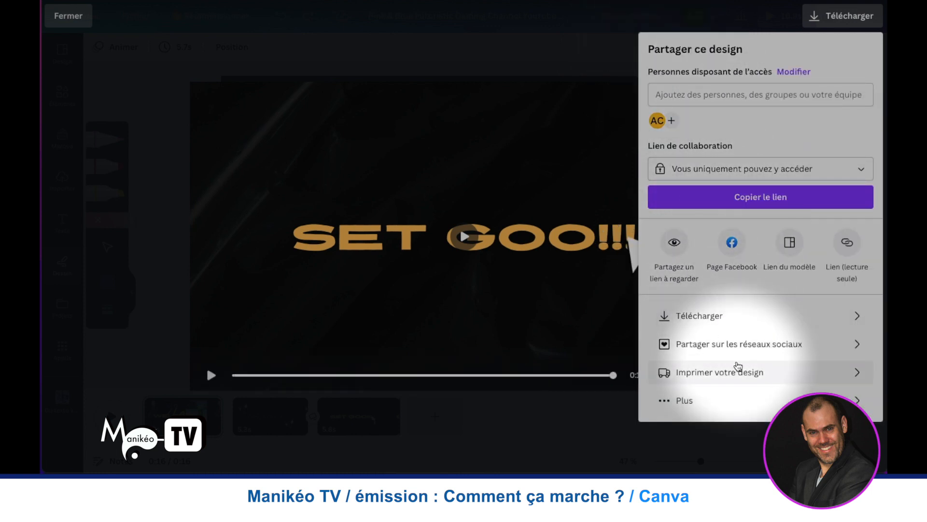
# - Browse the products on which the design can be printed and return to the sharing options
pyautogui.click(768, 370)
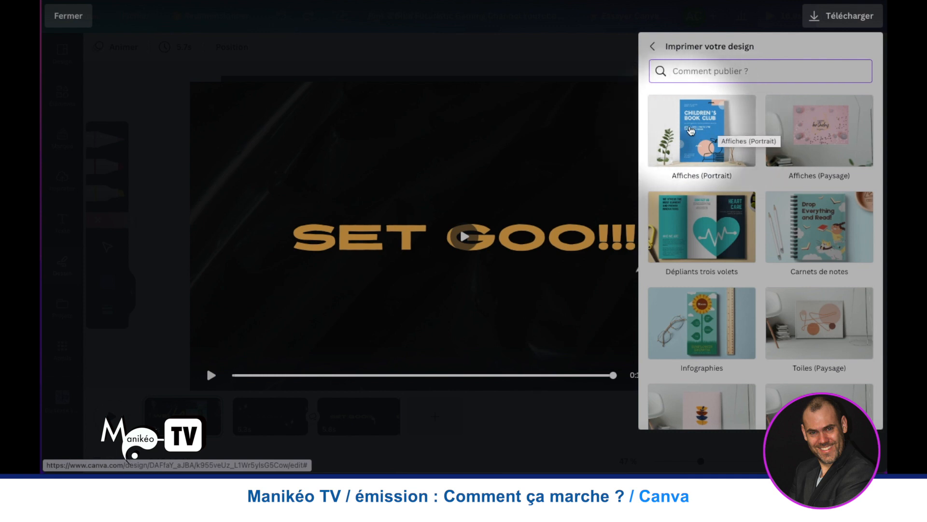
pyautogui.scroll(-2, 697, 218)
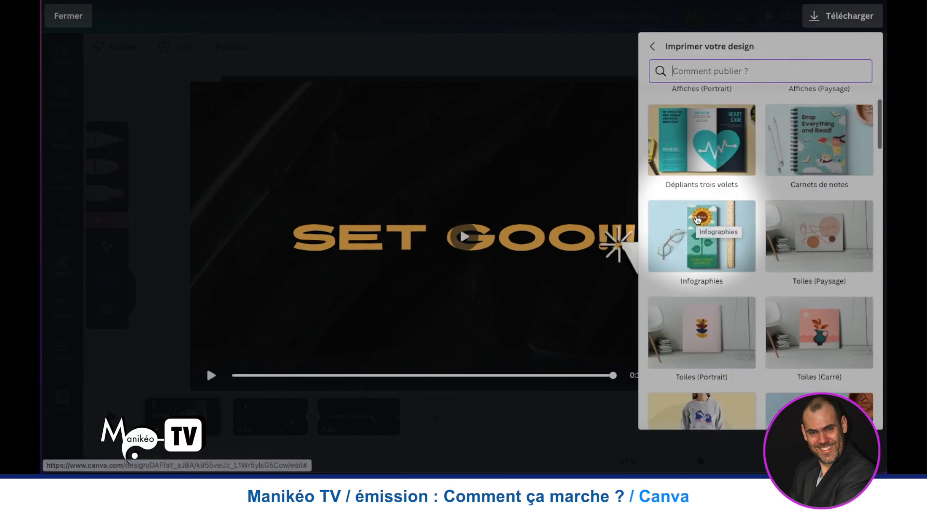
pyautogui.scroll(-2, 697, 218)
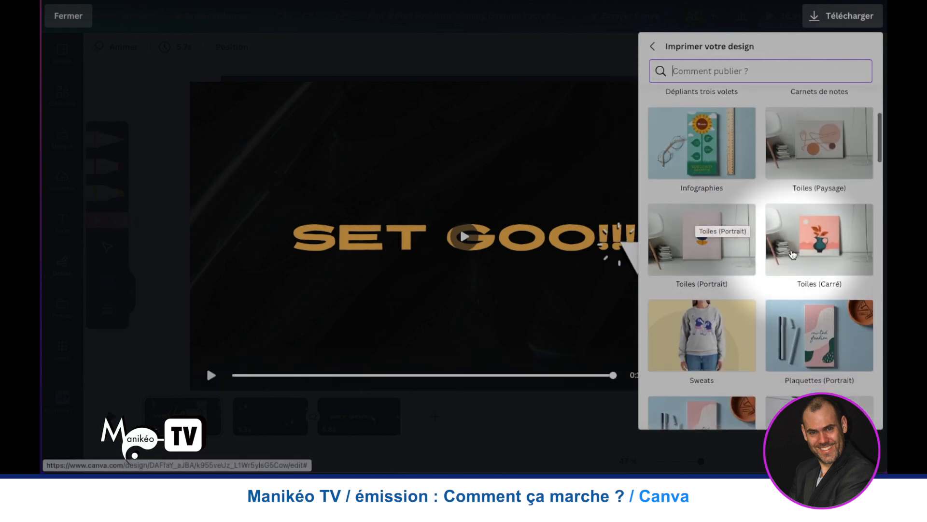
pyautogui.scroll(-7, 793, 253)
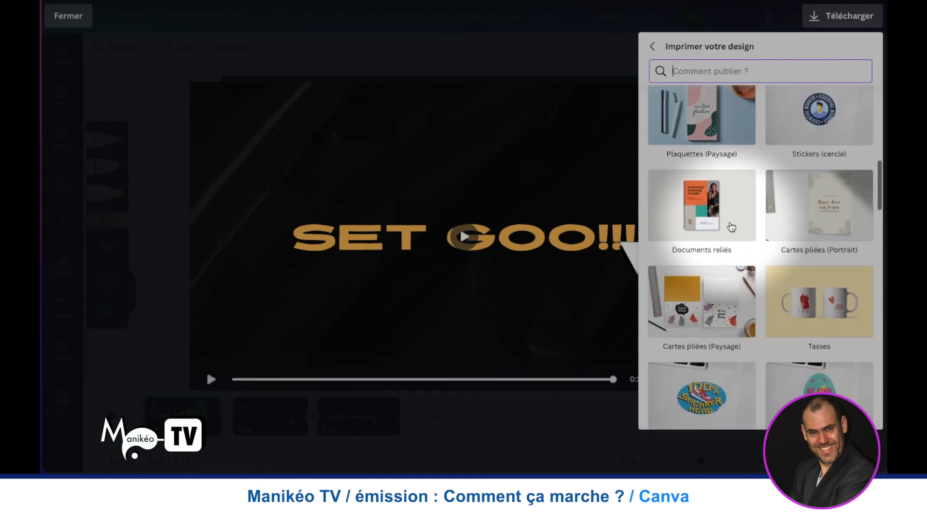
pyautogui.scroll(-5, 731, 232)
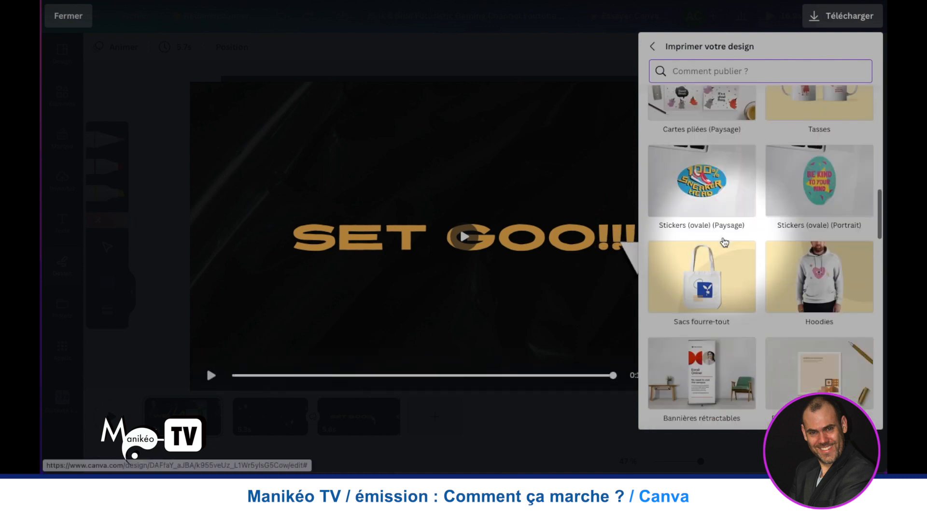
pyautogui.scroll(-2, 724, 242)
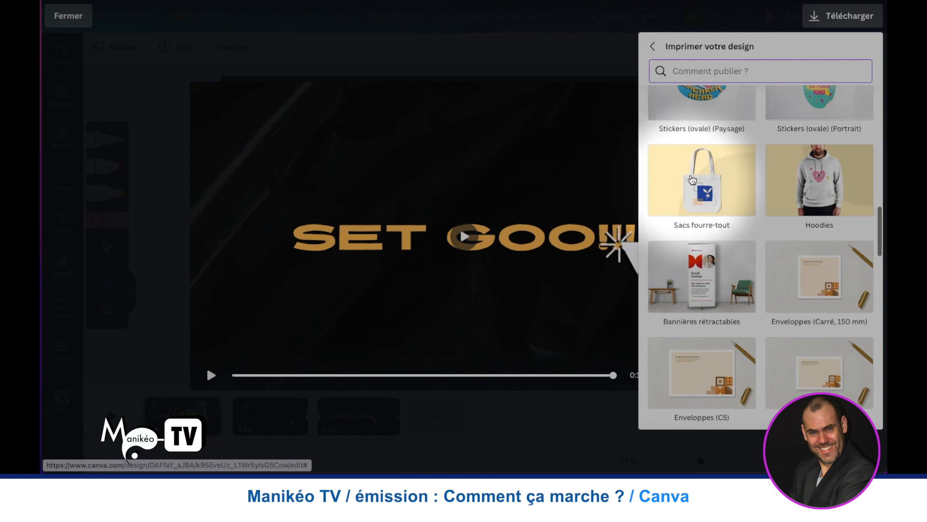
pyautogui.scroll(-3, 695, 189)
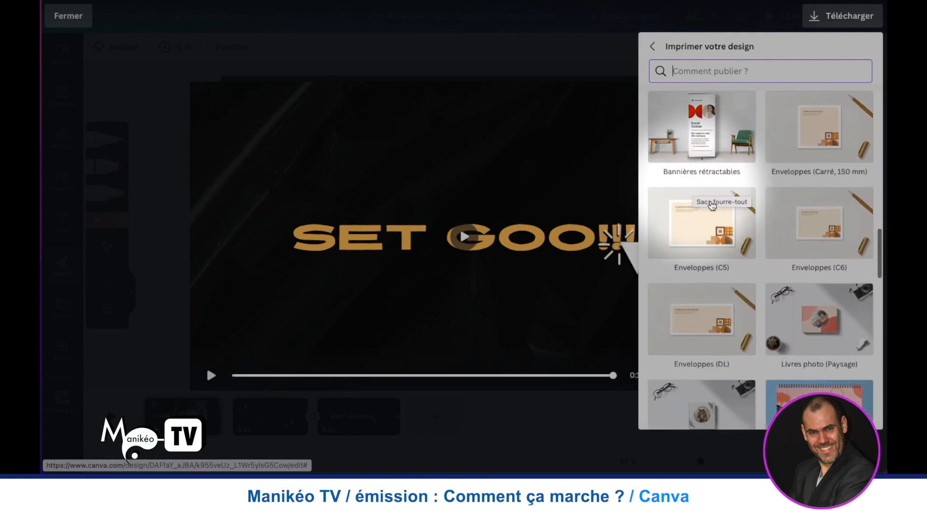
pyautogui.scroll(5, 703, 203)
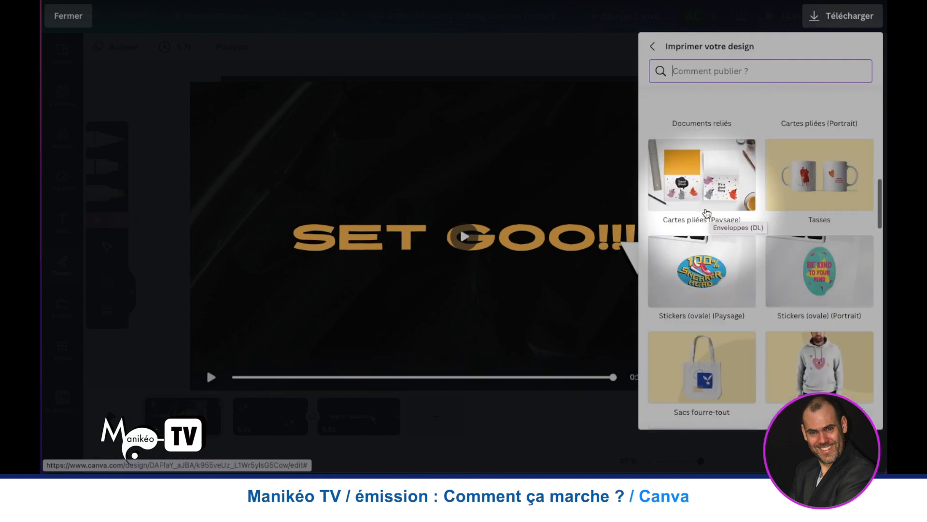
pyautogui.click(655, 45)
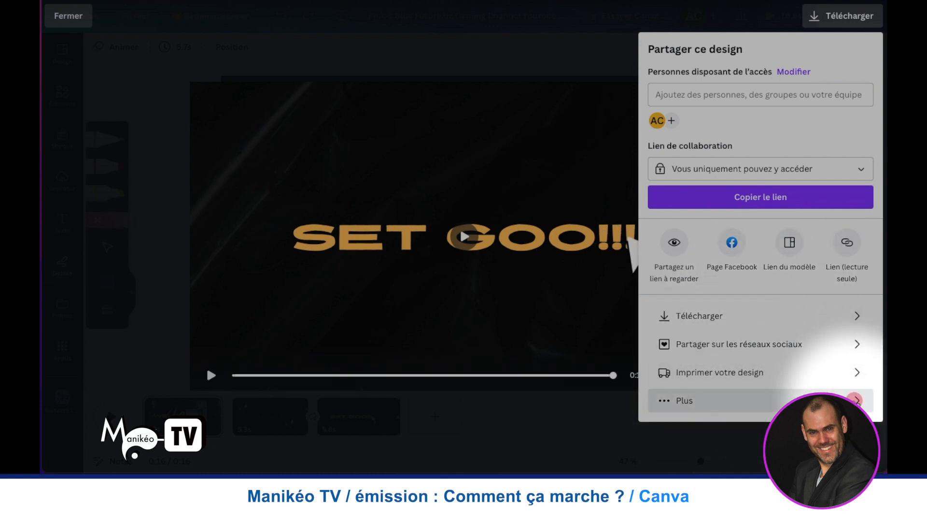
# - Look through the full list of sharing options, including social networks, saving, messaging and design services
pyautogui.click(855, 399)
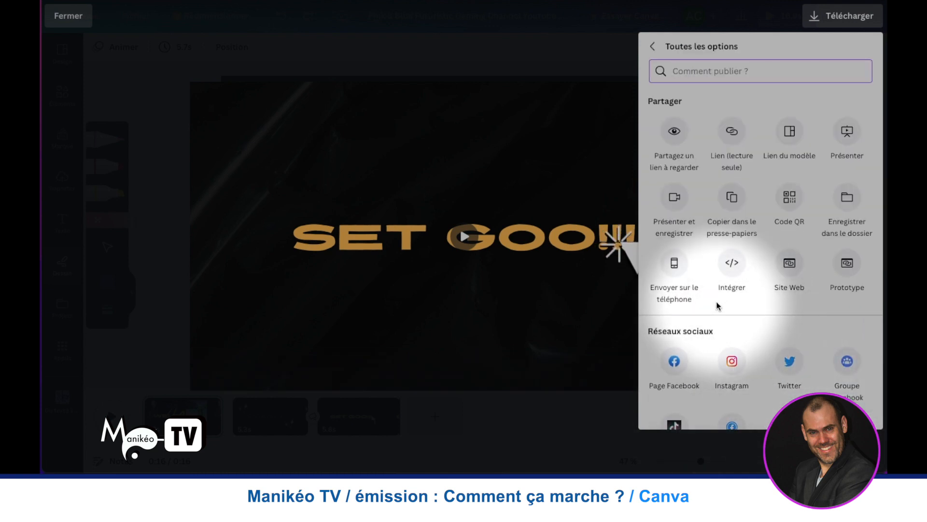
pyautogui.scroll(-10, 718, 306)
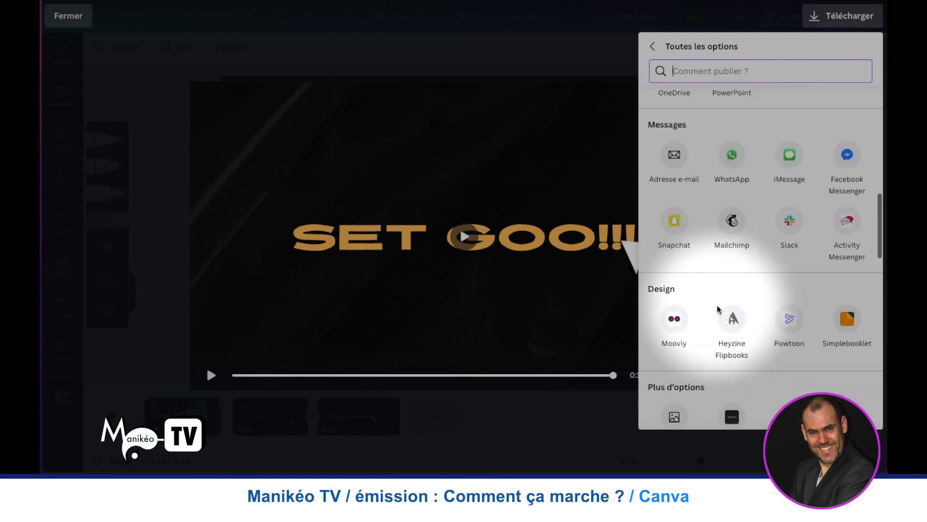
pyautogui.scroll(-2, 717, 309)
pyautogui.scroll(5, 714, 290)
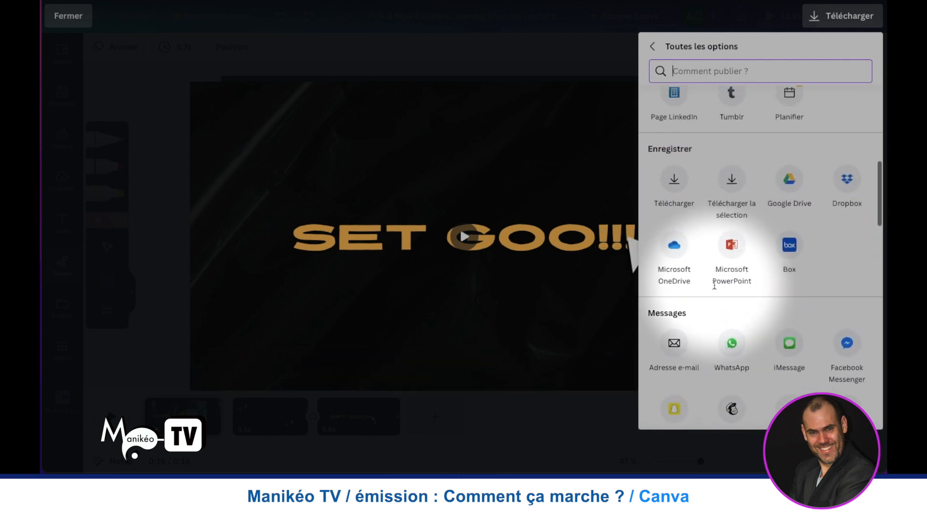
pyautogui.scroll(1, 715, 285)
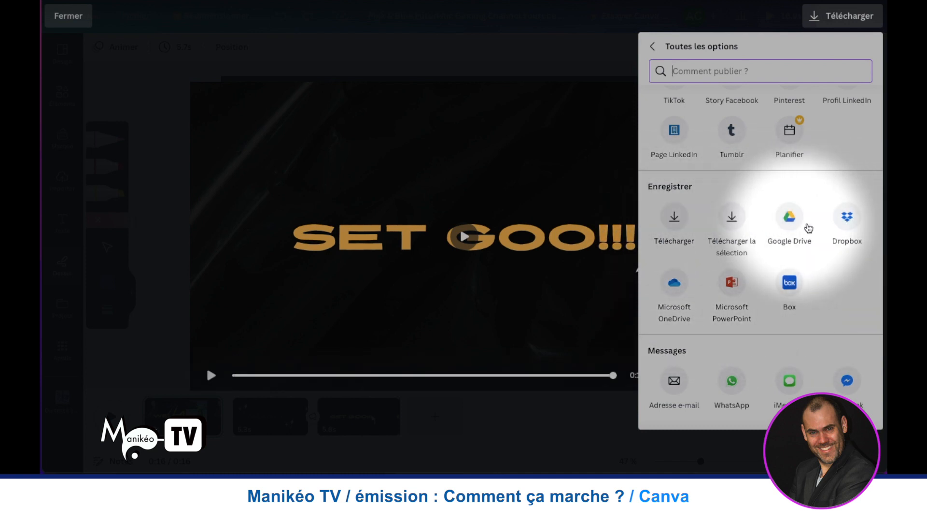
pyautogui.scroll(-2, 828, 227)
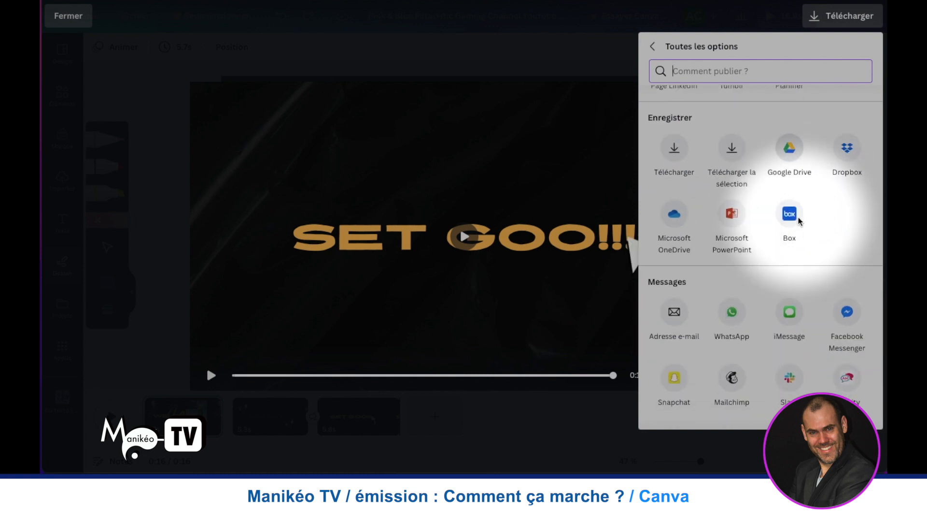
pyautogui.scroll(-2, 799, 182)
pyautogui.scroll(-1, 798, 181)
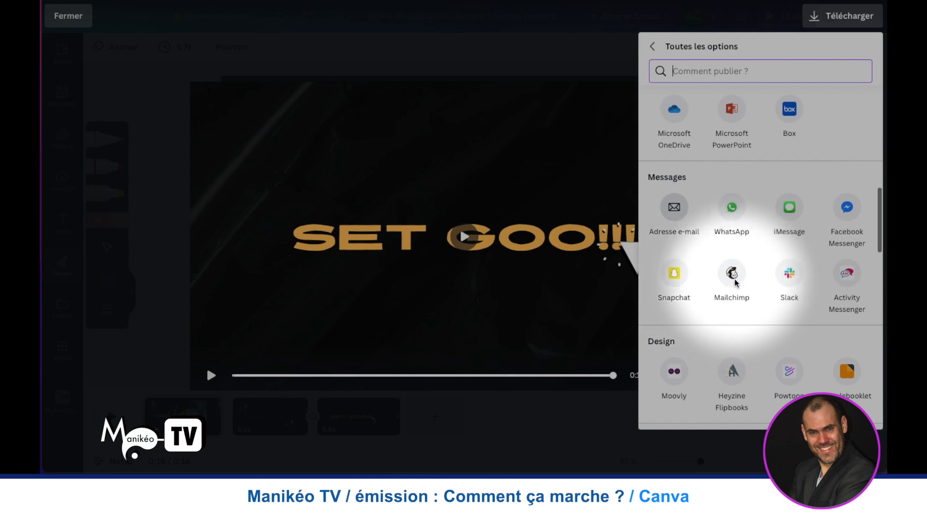
pyautogui.scroll(-2, 821, 270)
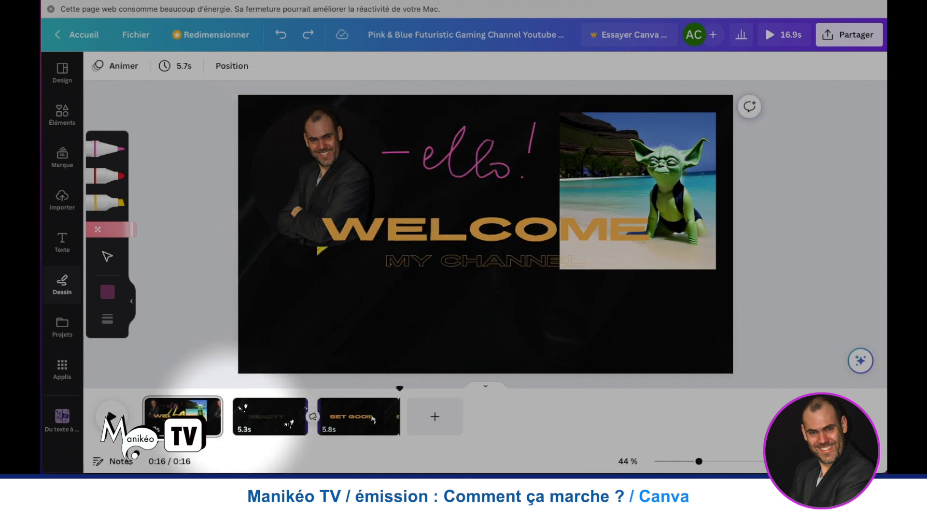
# - Select the video's first page, view the elements library and open the Audio app from Canva's other apps
pyautogui.click(189, 419)
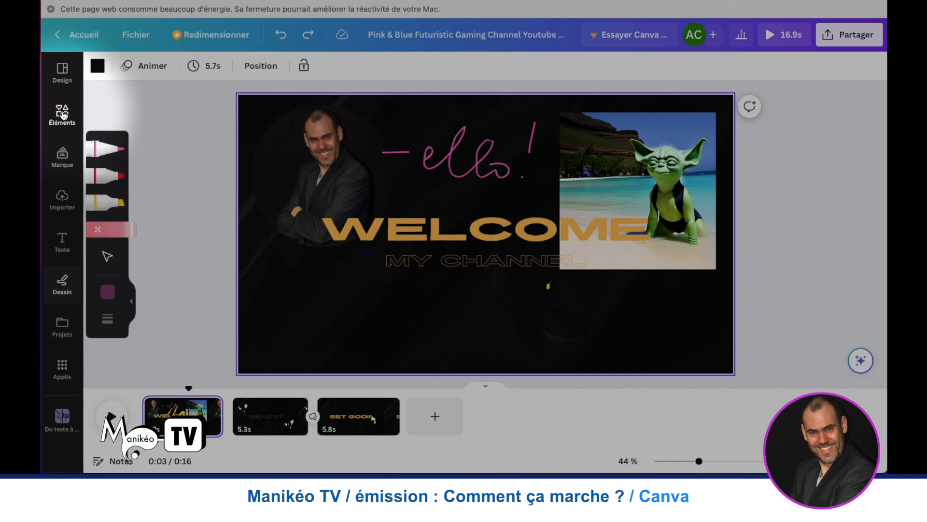
pyautogui.click(64, 115)
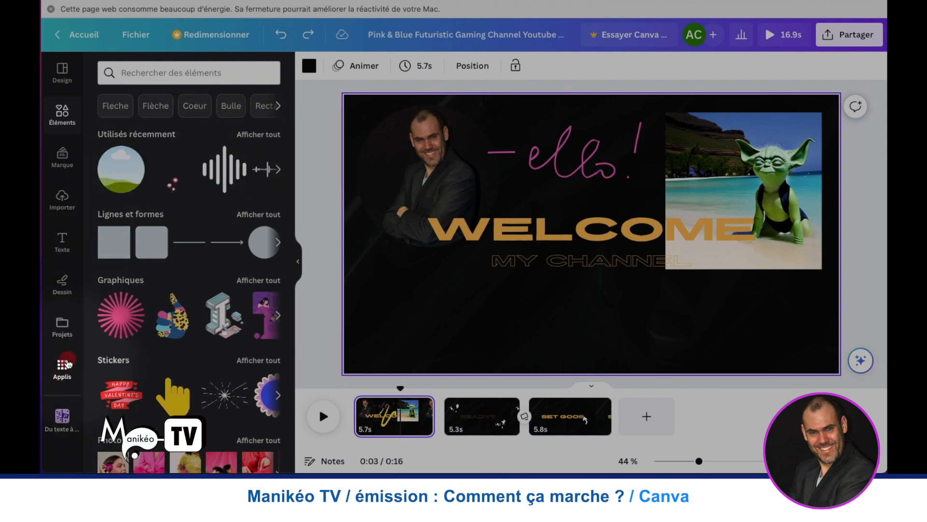
pyautogui.click(63, 367)
pyautogui.scroll(-6, 154, 311)
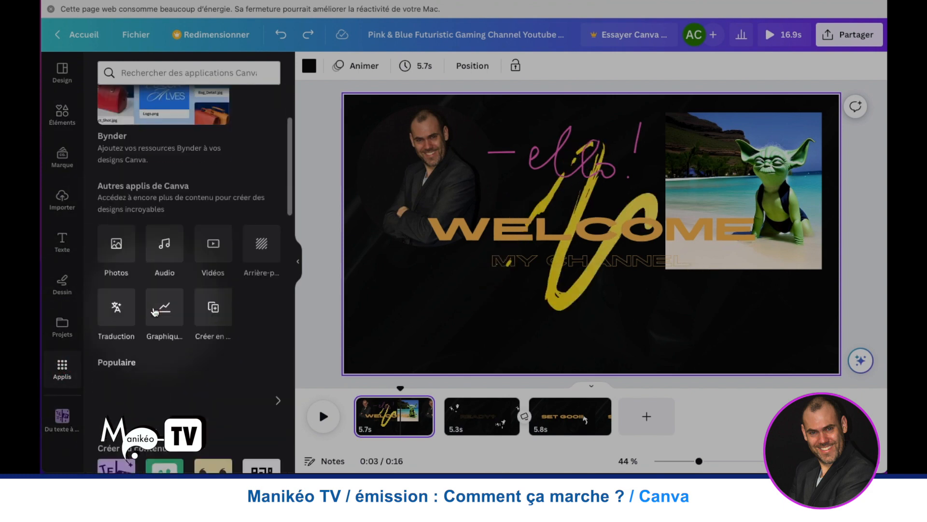
pyautogui.scroll(1, 154, 311)
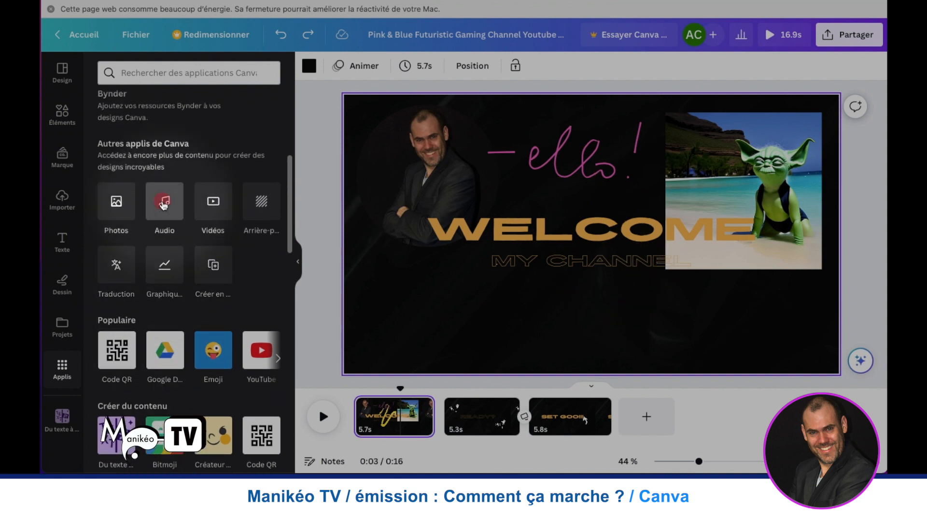
pyautogui.click(164, 203)
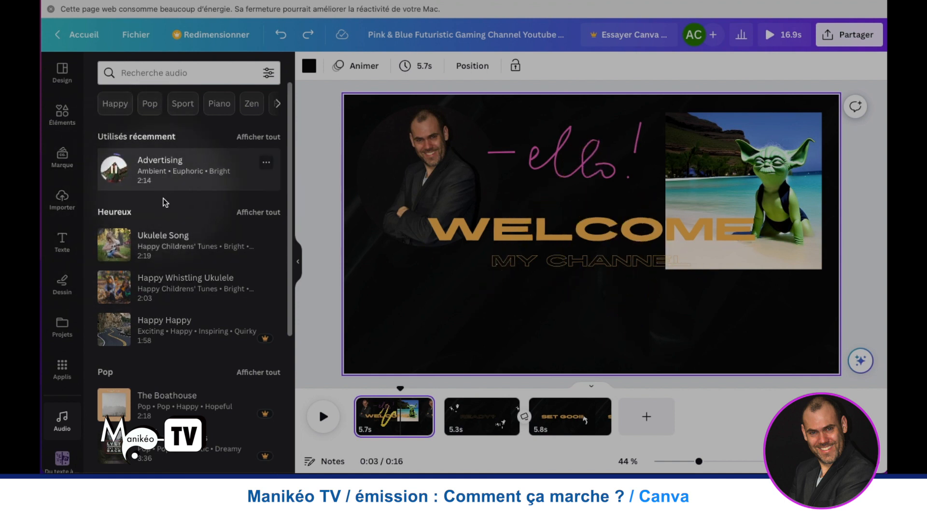
# - Listen to a preview of the Advertising track and browse the audio library's Heureux and Pop categories
pyautogui.click(116, 177)
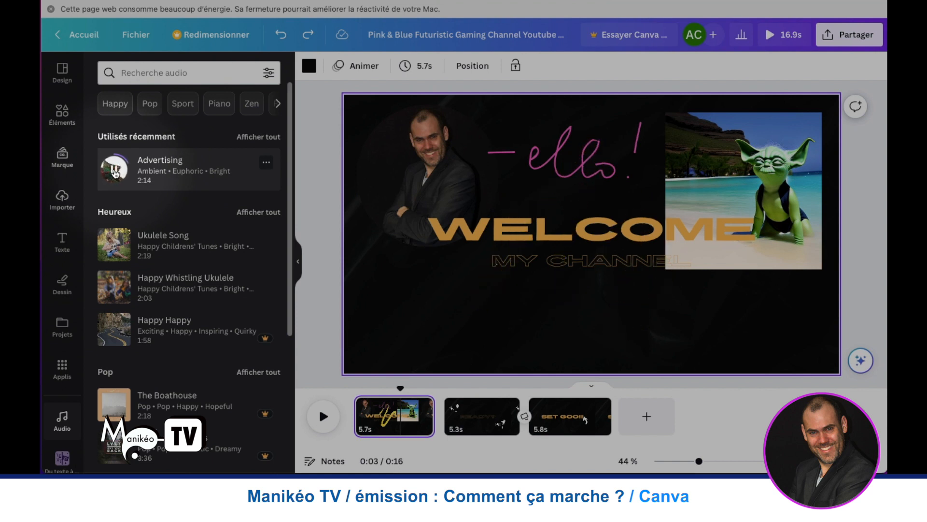
pyautogui.click(115, 173)
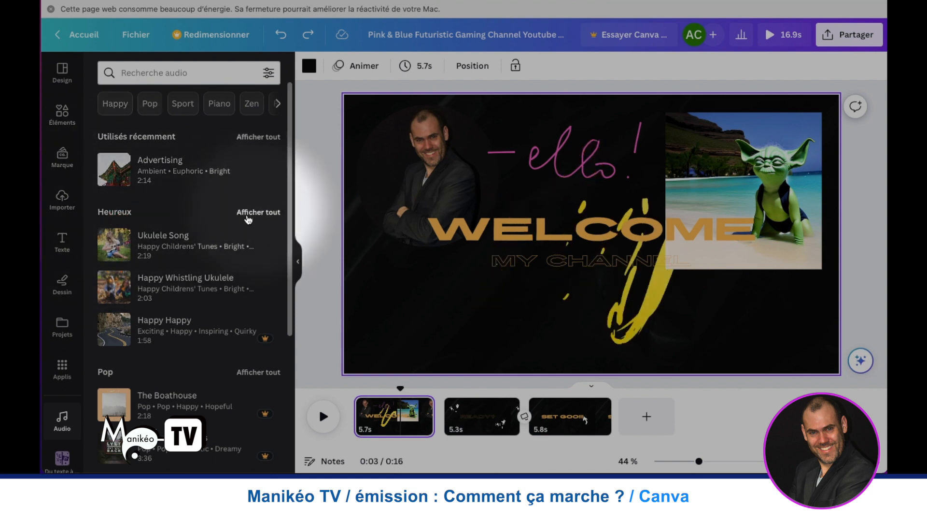
pyautogui.scroll(-3, 137, 294)
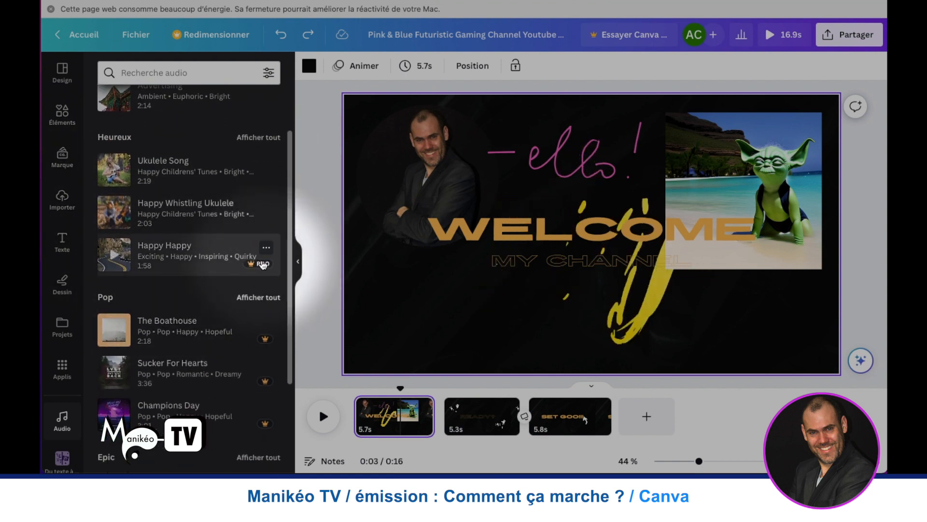
pyautogui.scroll(3, 177, 280)
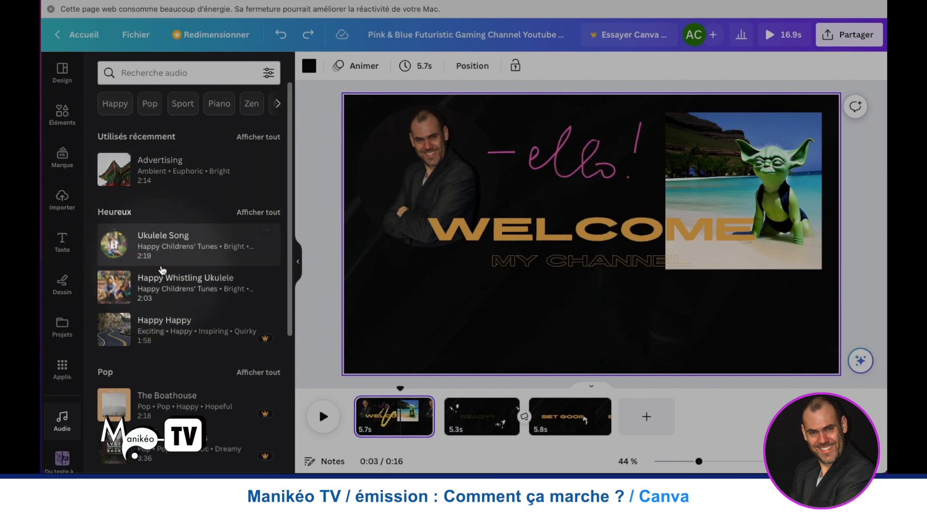
# - Preview Ukulele Song from the Heureux category and add it to the video as its soundtrack
pyautogui.click(125, 260)
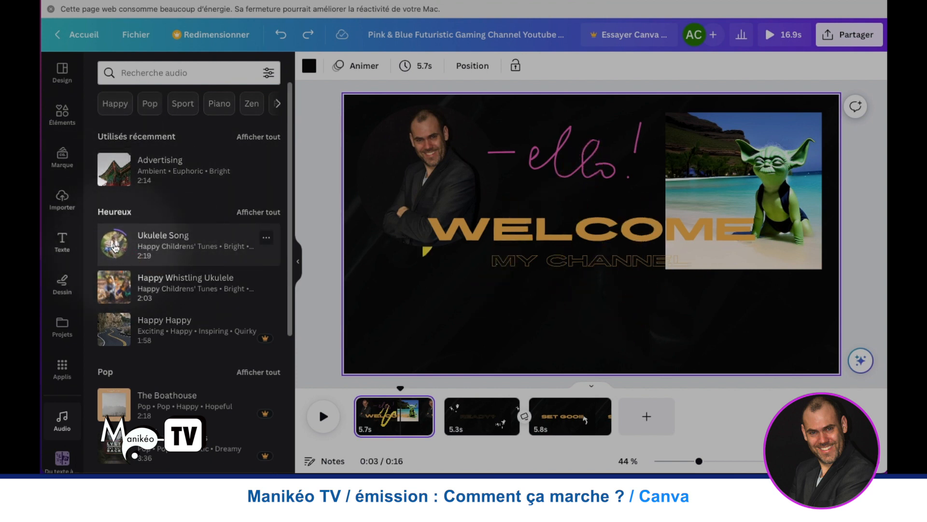
pyautogui.moveTo(116, 246); pyautogui.dragTo(444, 302)
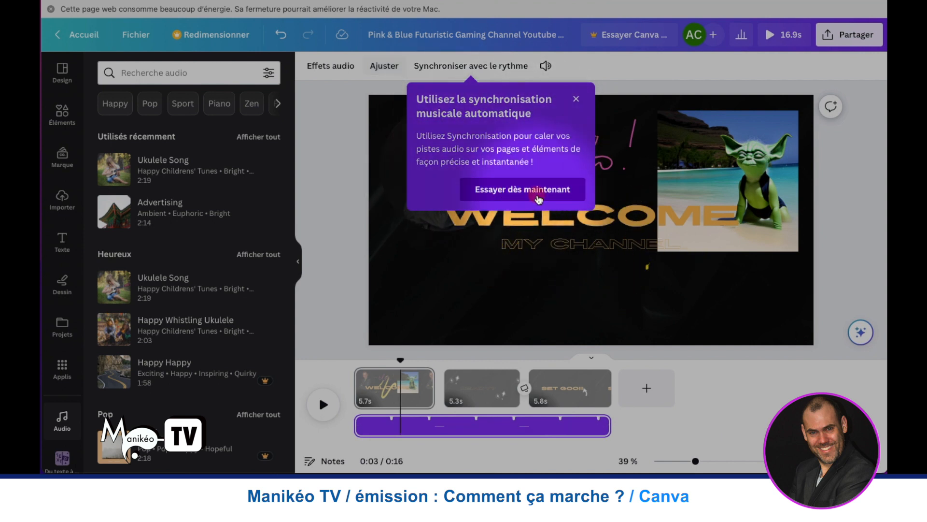
# - Open the soundtrack's beat synchronisation, show the rhythm markers and play the video with its music
pyautogui.click(504, 190)
pyautogui.click(267, 174)
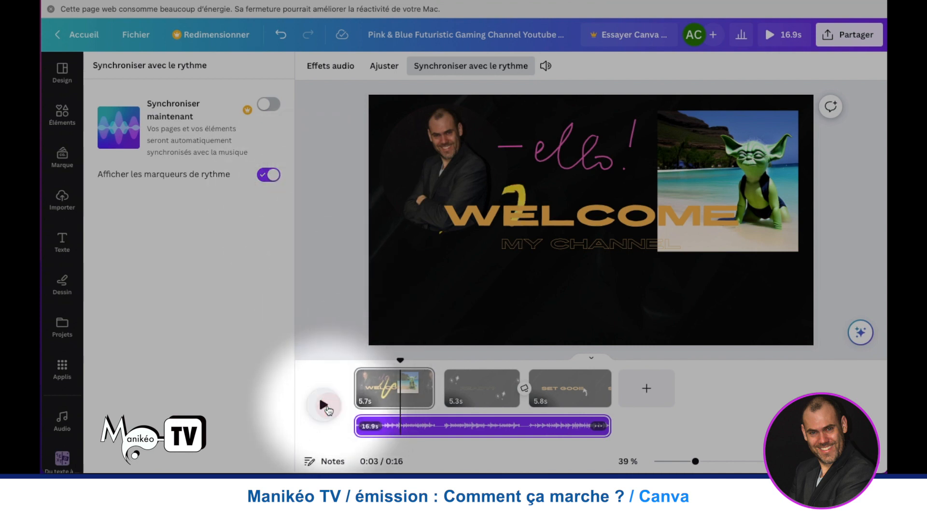
pyautogui.click(323, 404)
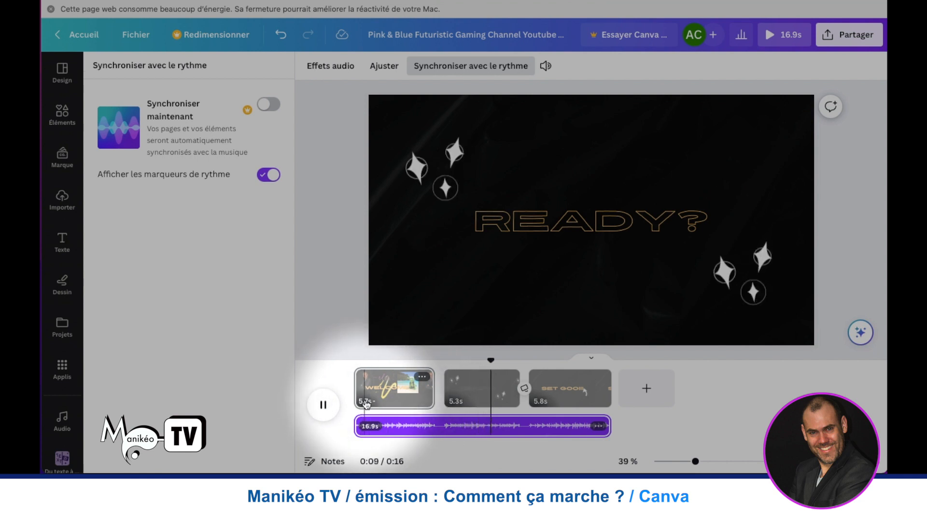
pyautogui.click(325, 404)
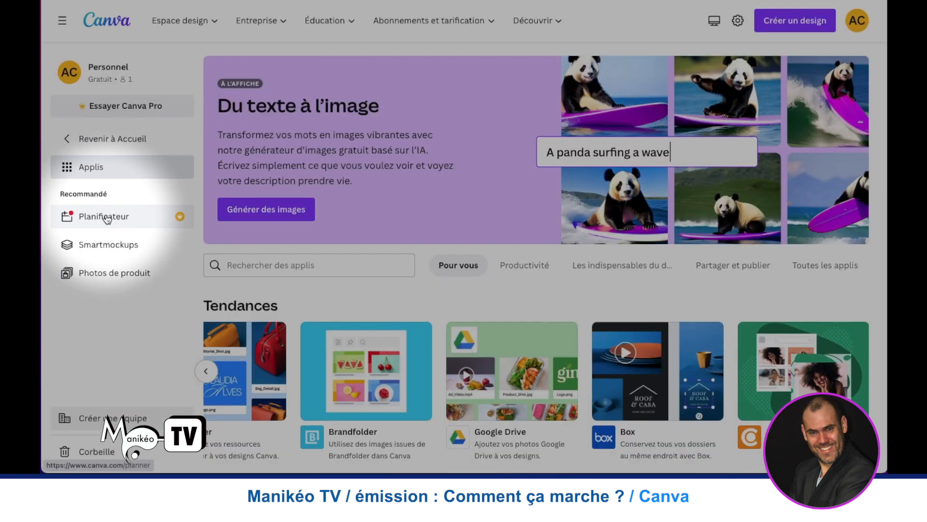
# - Open the Planificateur app and look over its April 2023 calendar and suggested activities
pyautogui.click(105, 217)
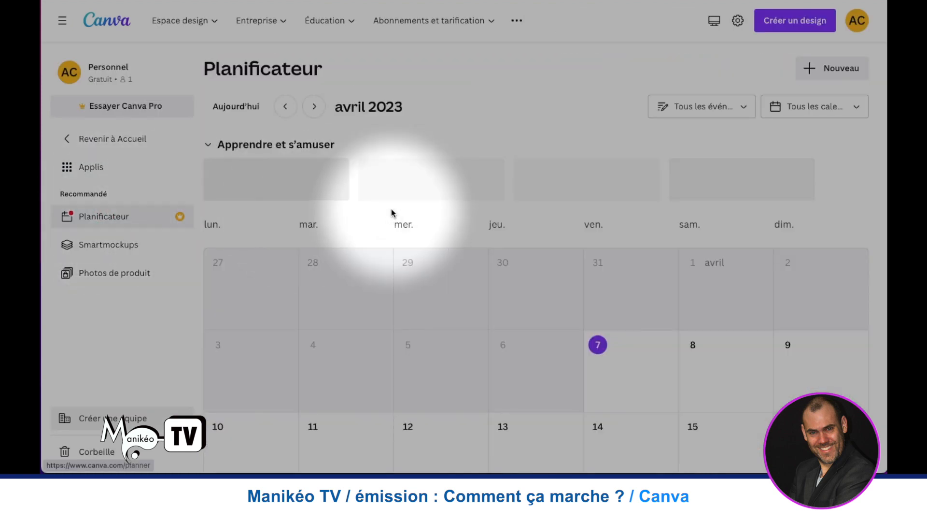
pyautogui.scroll(-4, 381, 215)
pyautogui.scroll(2, 381, 215)
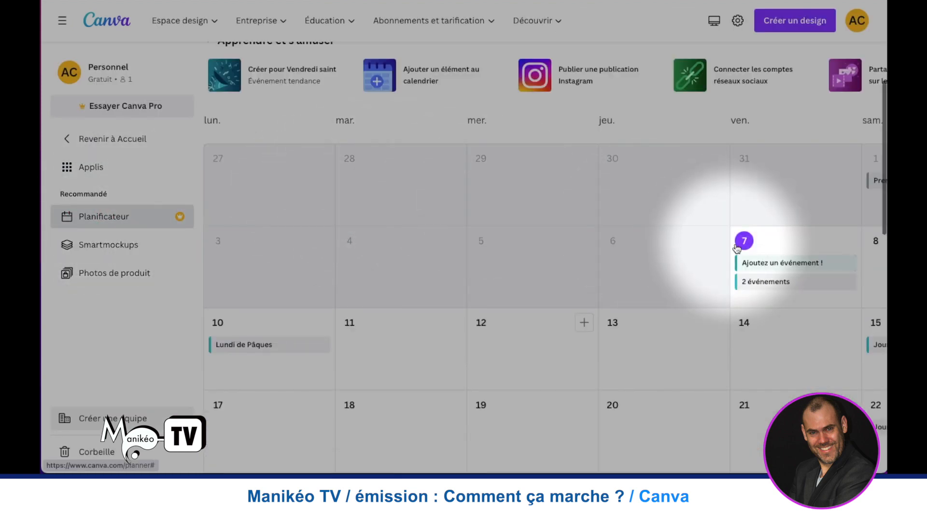
pyautogui.scroll(2, 305, 180)
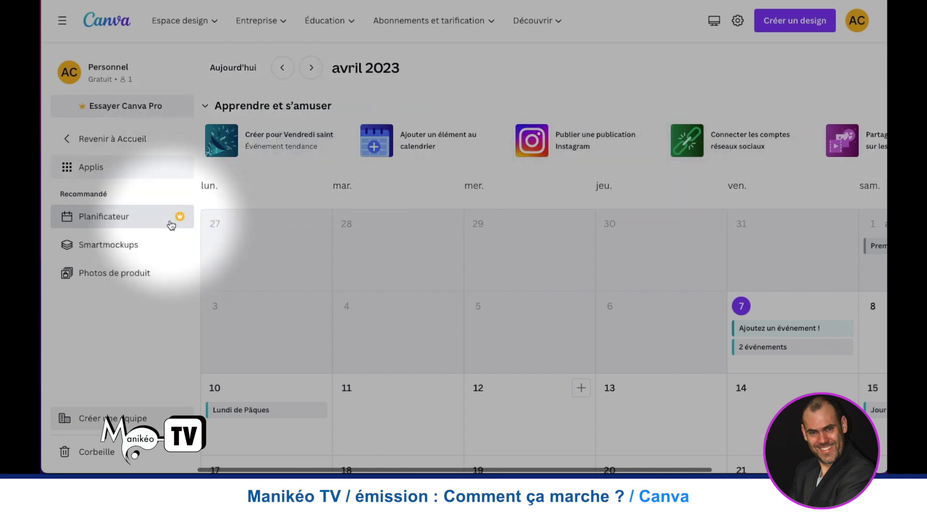
# - Open Smartmockups and browse its Technologie, Tendances and Nouveau mockups
pyautogui.click(137, 246)
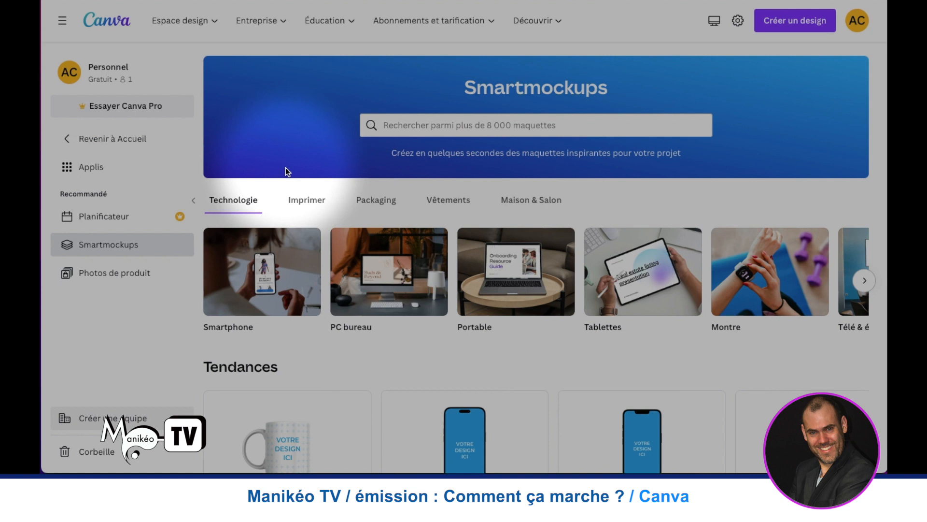
pyautogui.scroll(-1, 285, 167)
pyautogui.scroll(1, 387, 244)
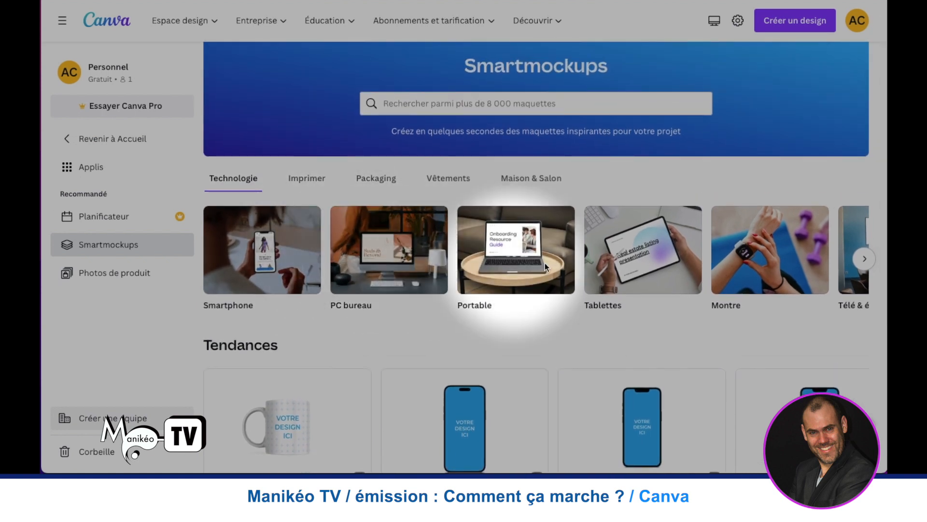
pyautogui.scroll(-1, 381, 237)
pyautogui.scroll(-1, 406, 237)
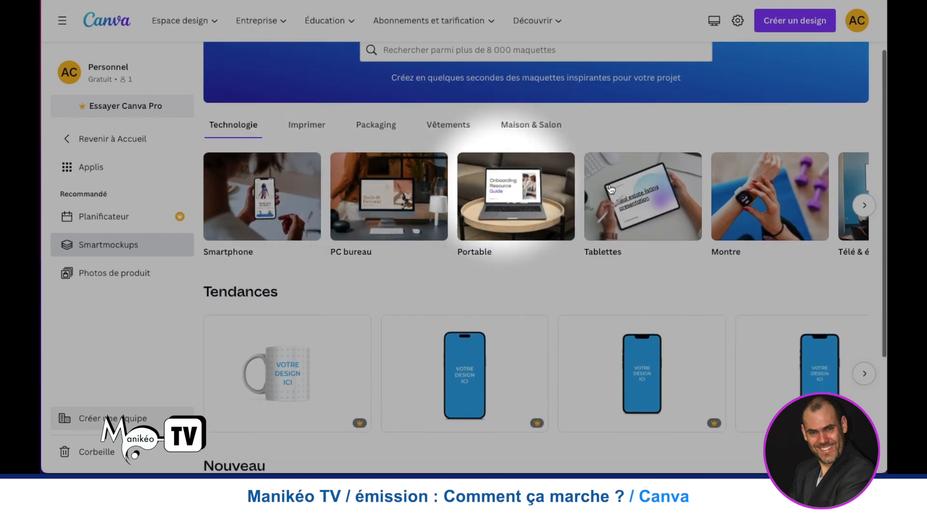
pyautogui.click(864, 205)
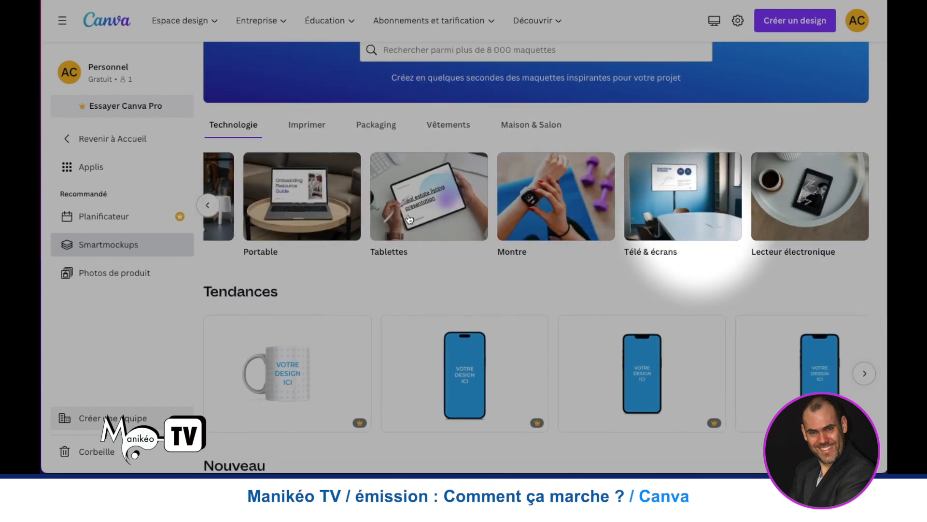
pyautogui.scroll(-5, 395, 218)
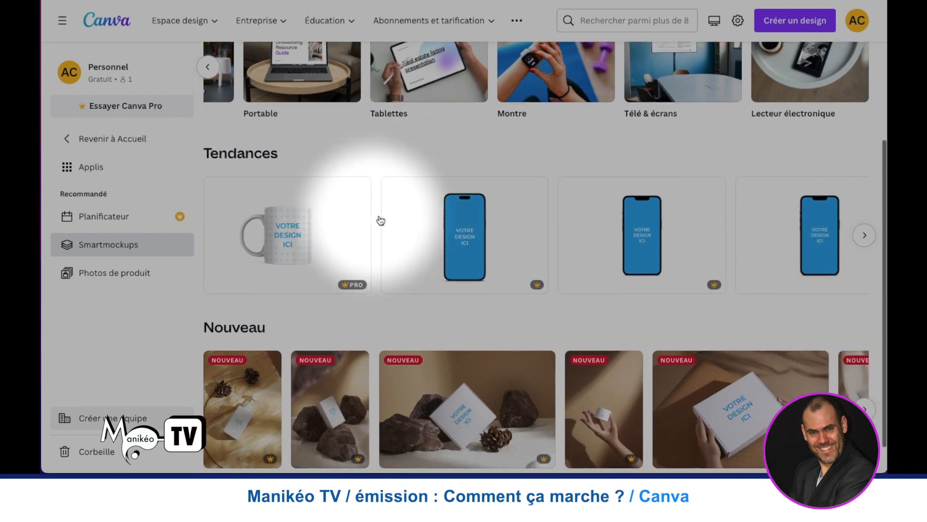
pyautogui.scroll(-1, 435, 212)
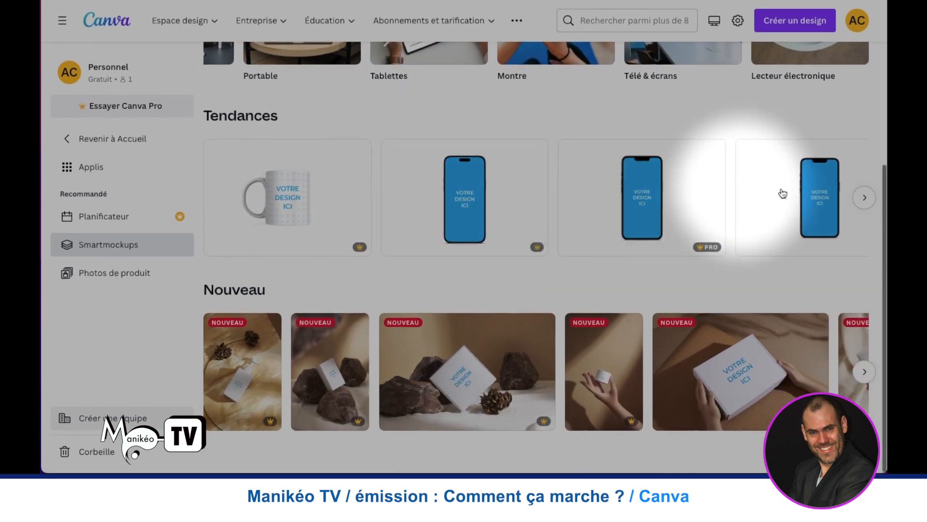
pyautogui.click(864, 197)
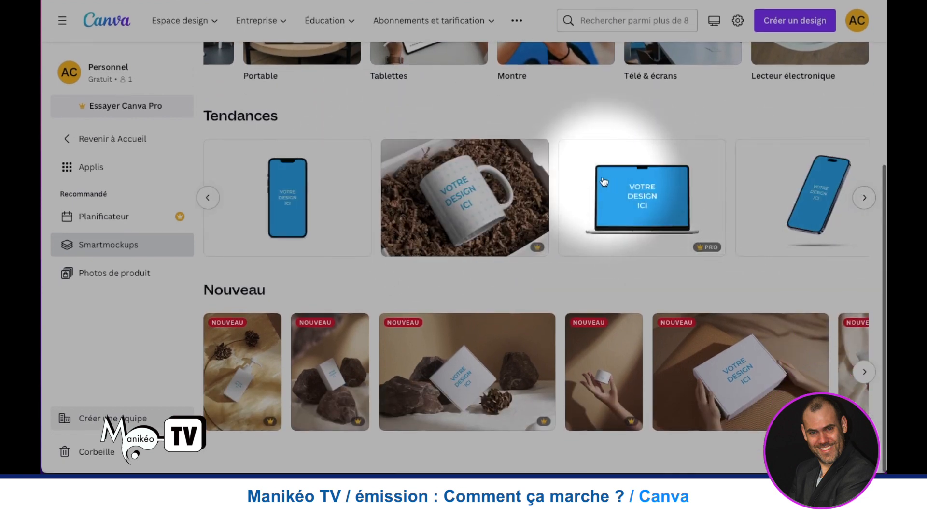
# - Open the Photos de produit app and look through its presentation page
pyautogui.click(124, 276)
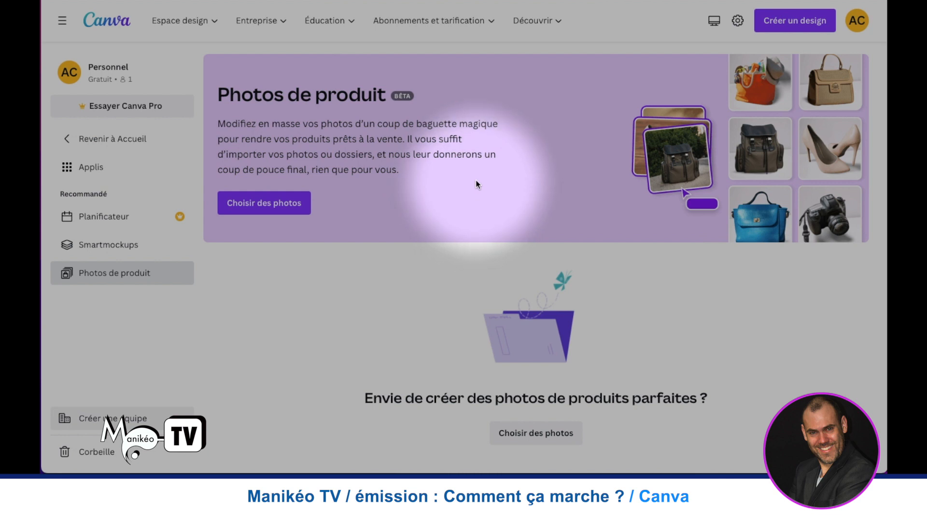
pyautogui.scroll(-1, 448, 184)
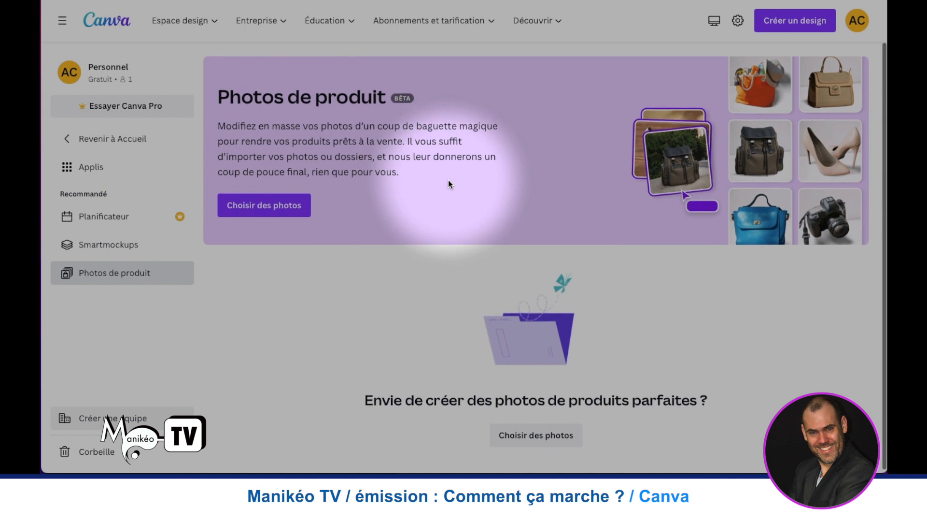
pyautogui.scroll(1, 448, 181)
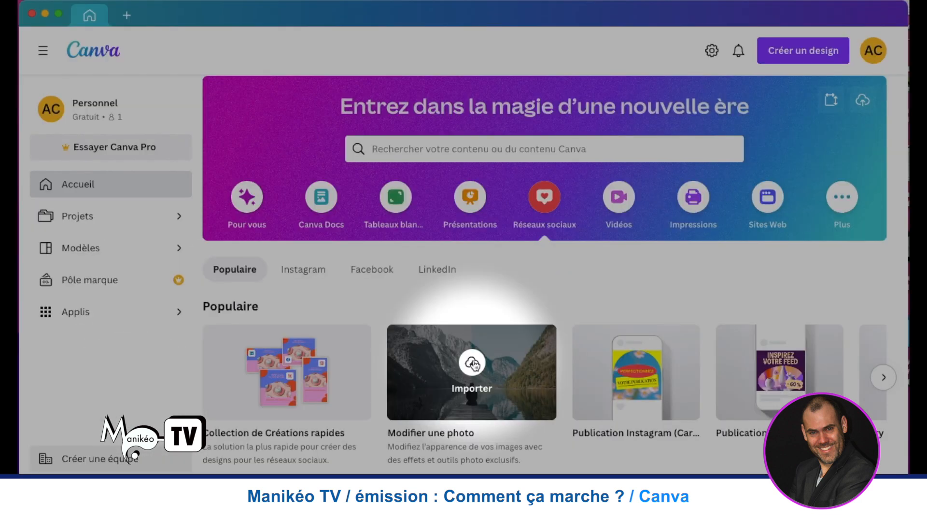
# - Import the sunset photo IMG_1683 for editing and open its adjustments, keeping Image entière as the area
pyautogui.click(472, 362)
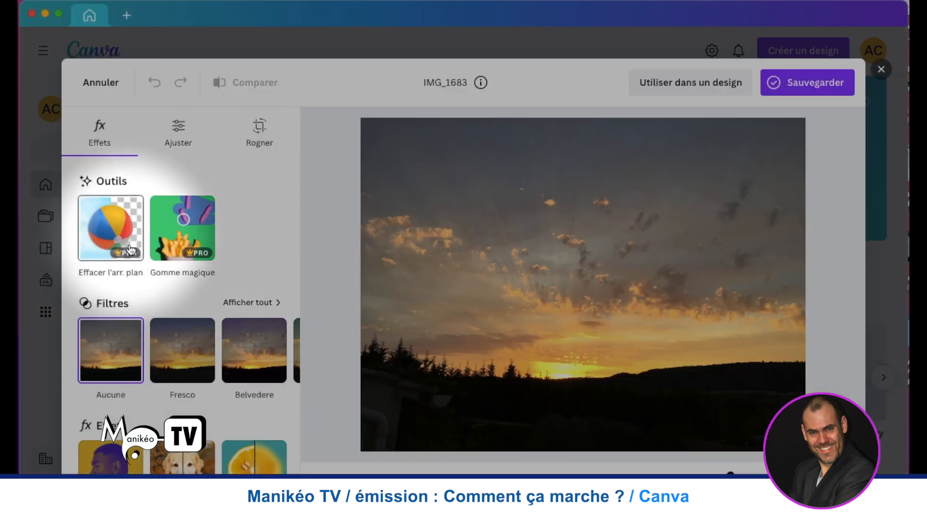
pyautogui.click(176, 138)
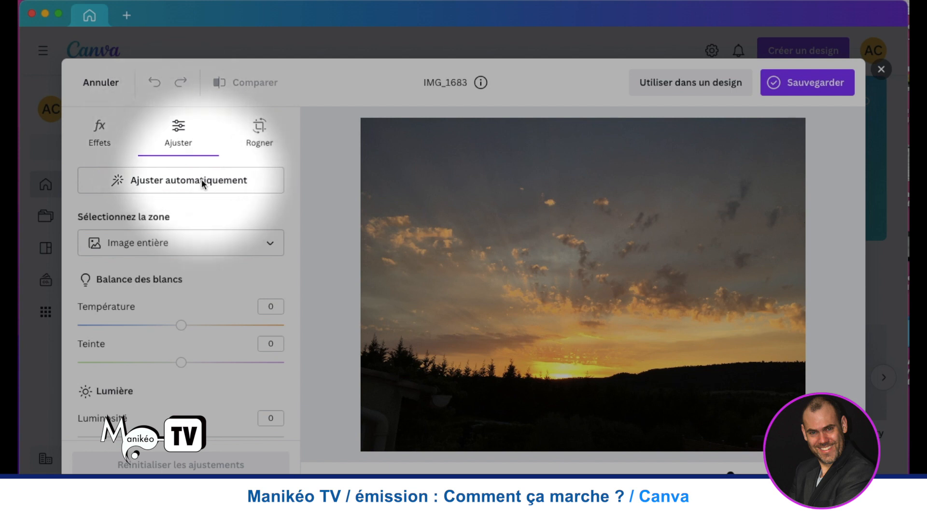
pyautogui.click(270, 244)
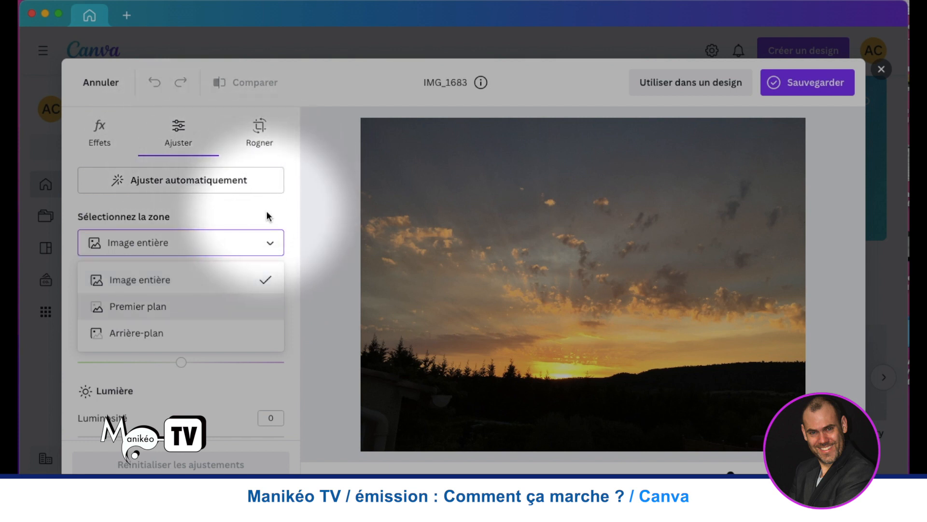
pyautogui.click(224, 247)
pyautogui.click(257, 239)
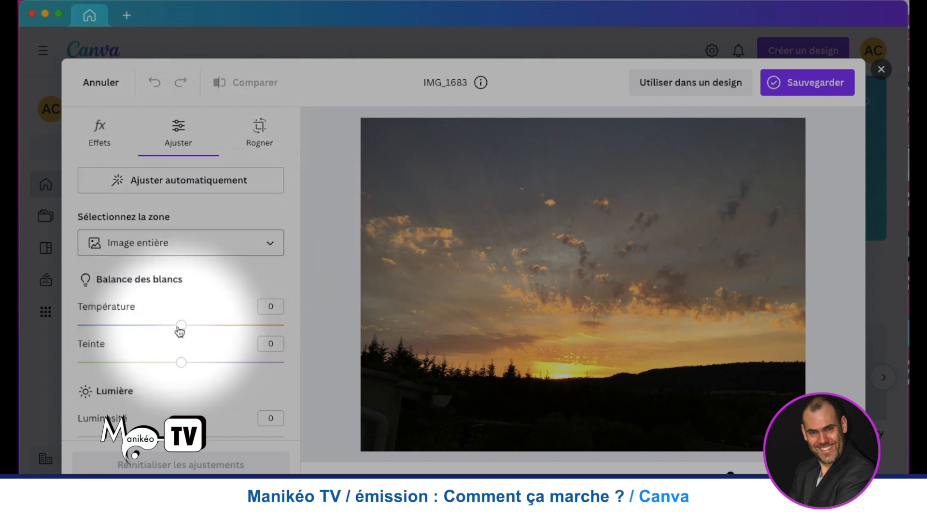
# - Try white balance temperatures of 25 and -84 and a tint of 79 on the photo, bringing the tint back to 0
pyautogui.moveTo(179, 328); pyautogui.dragTo(216, 330)
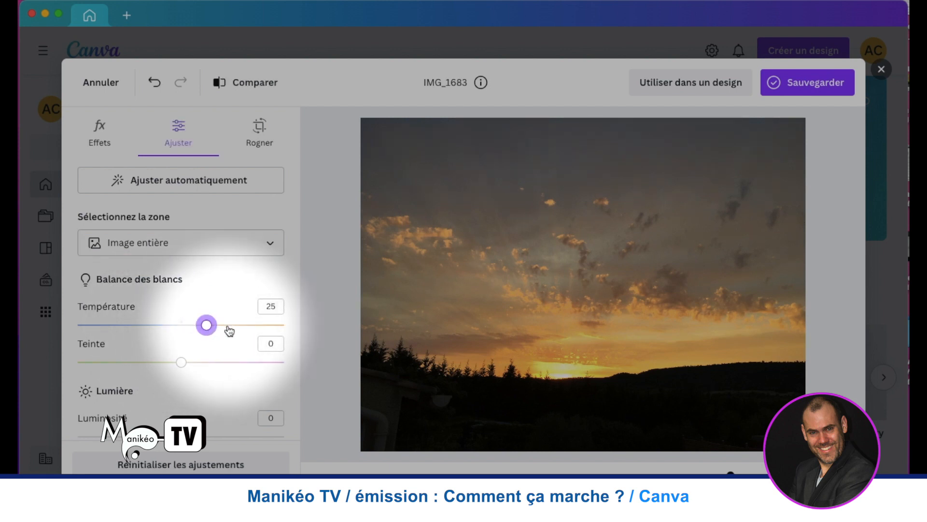
pyautogui.moveTo(207, 326); pyautogui.dragTo(95, 326)
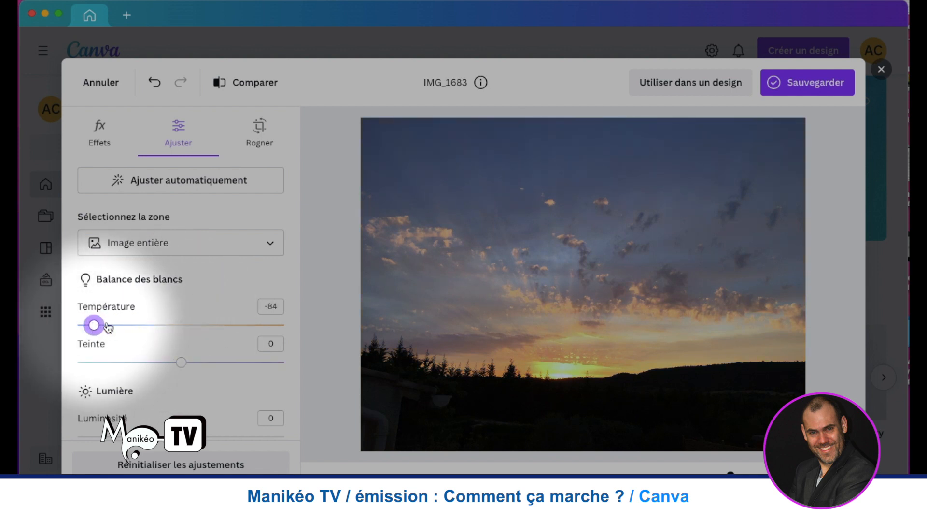
pyautogui.click(180, 324)
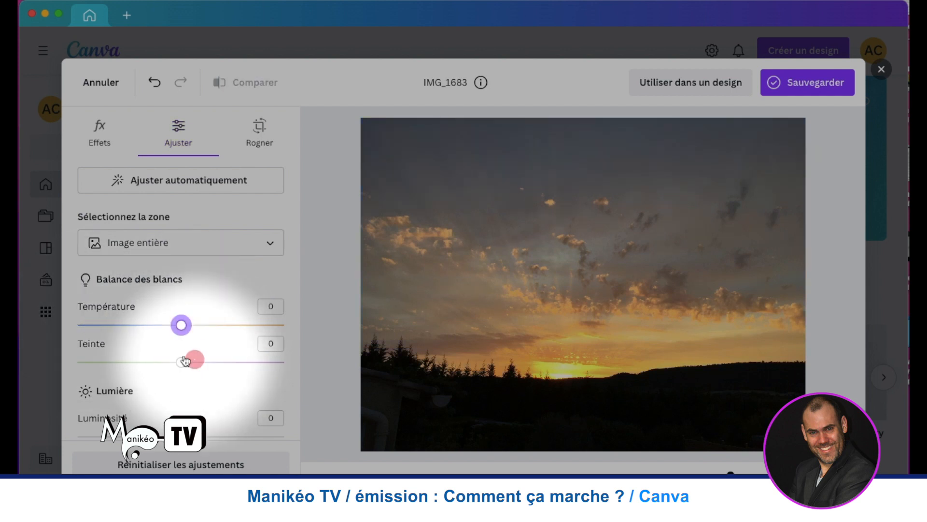
pyautogui.moveTo(249, 367); pyautogui.dragTo(261, 366)
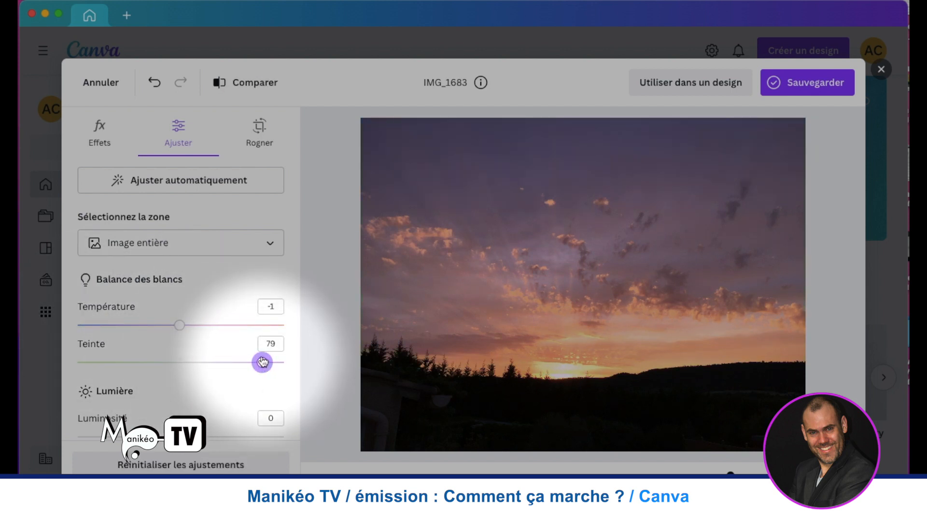
pyautogui.moveTo(263, 362)
pyautogui.mouseDown()
pyautogui.moveTo(126, 359)
pyautogui.moveTo(180, 360)
pyautogui.mouseUp()
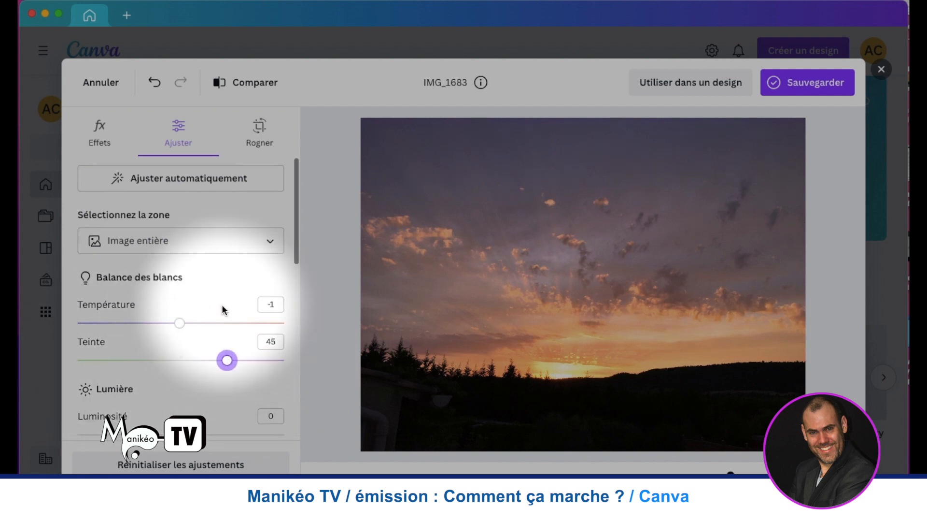
# - Review the remaining colour and texture adjustments and apply the automatic adjustment to the whole photo
pyautogui.scroll(-1, 218, 307)
pyautogui.scroll(-8, 215, 311)
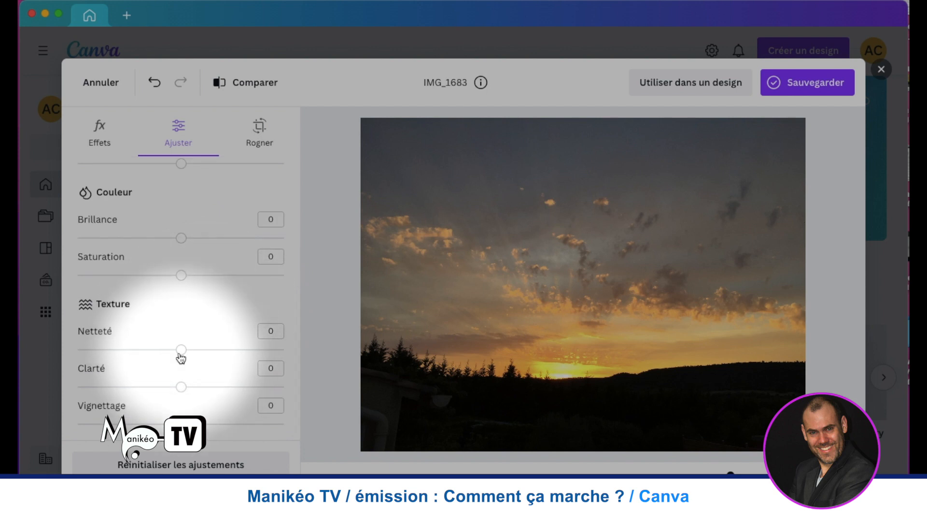
pyautogui.scroll(8, 174, 299)
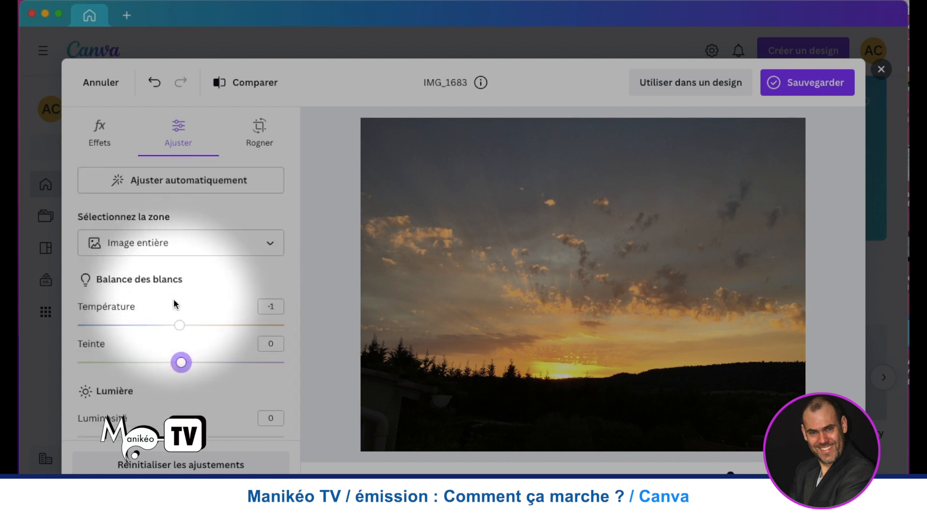
pyautogui.click(175, 180)
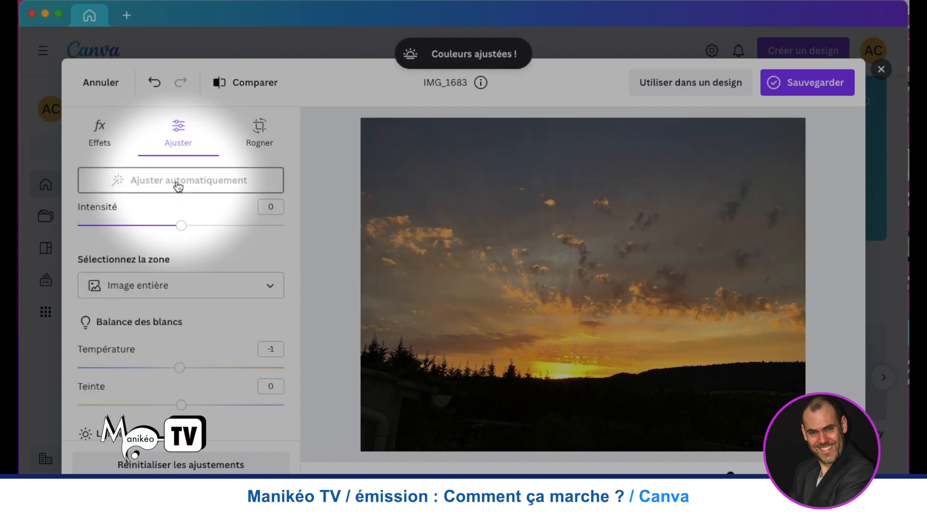
# - Browse the crop formats for the sunset photo, try trimming its upper edge and restore the full frame
pyautogui.click(261, 130)
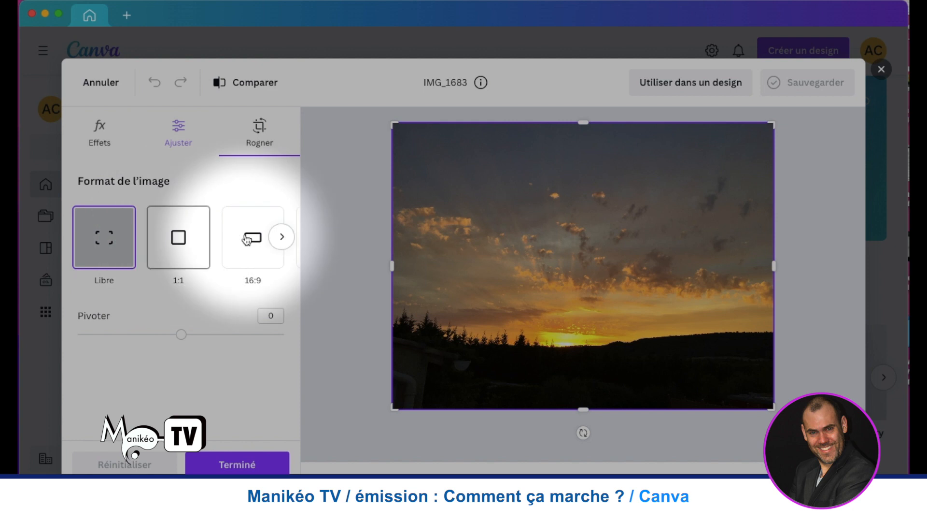
pyautogui.hscroll(5, 240, 240)
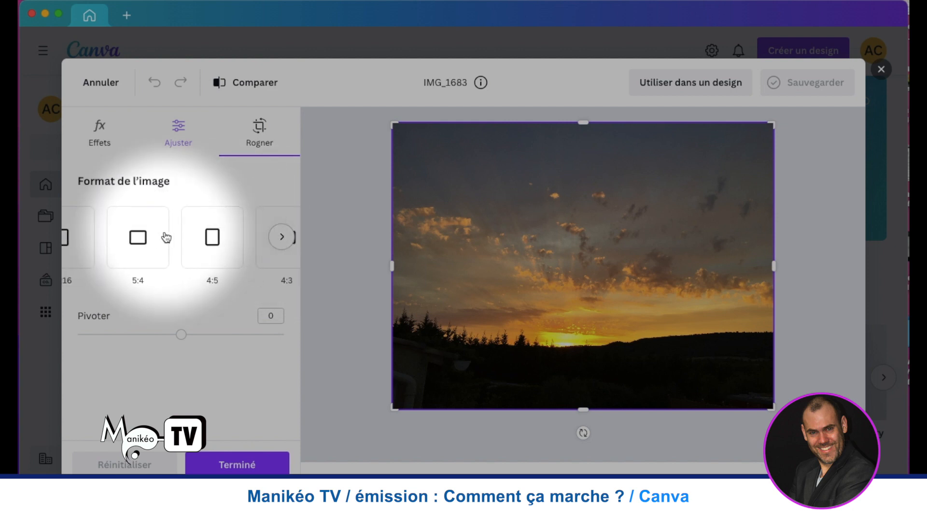
pyautogui.hscroll(-5, 166, 237)
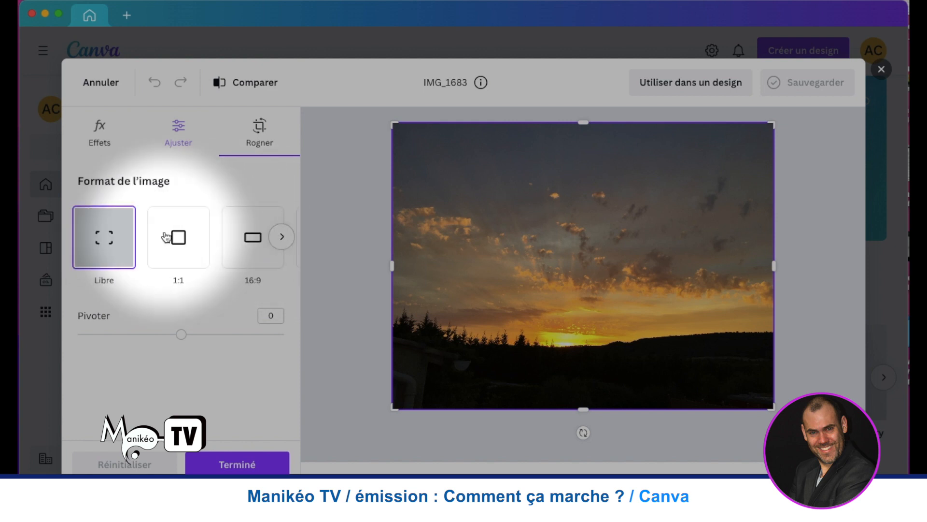
pyautogui.click(280, 239)
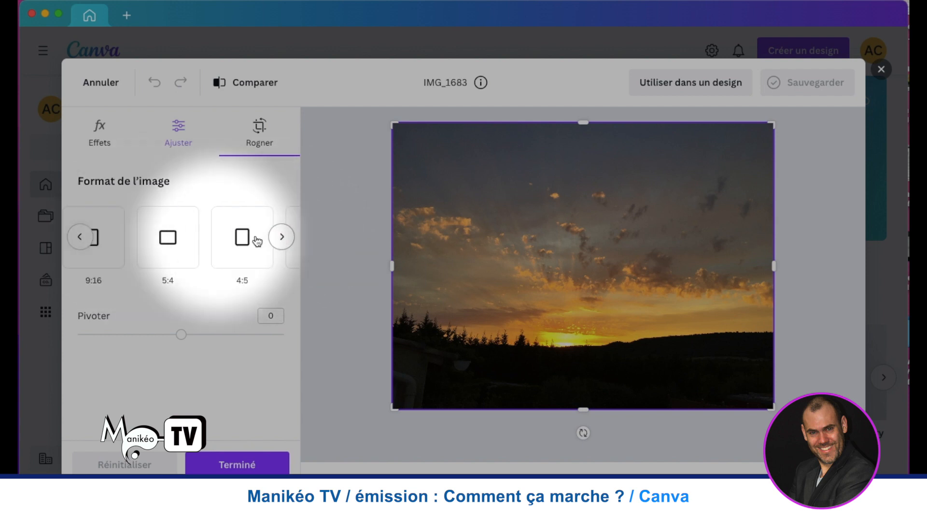
pyautogui.click(78, 237)
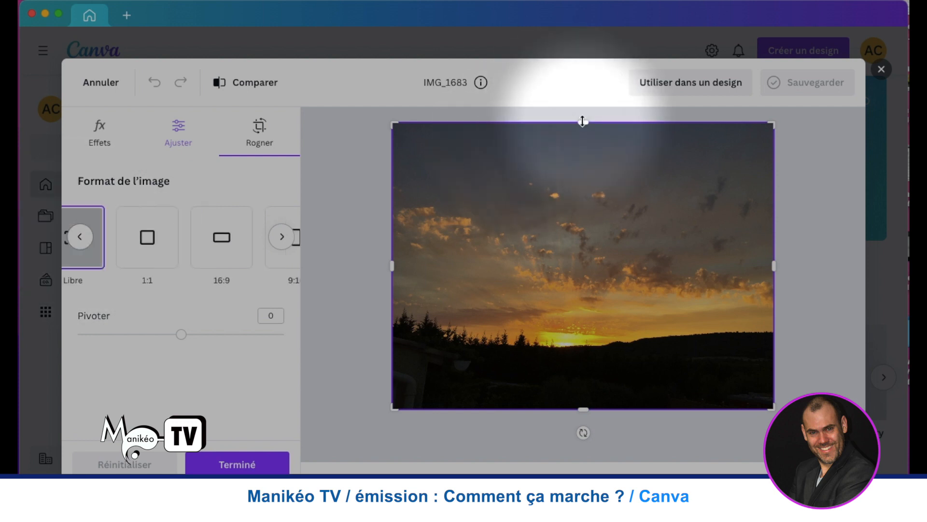
pyautogui.moveTo(584, 122); pyautogui.dragTo(584, 207)
pyautogui.moveTo(576, 170); pyautogui.dragTo(574, 114)
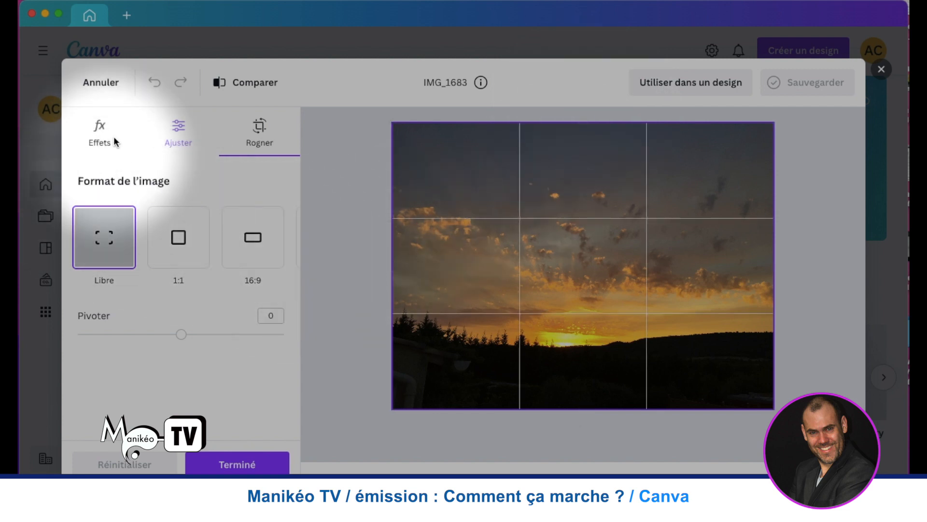
# - Look through the tools, filters and effects available for the sunset photo
pyautogui.click(99, 130)
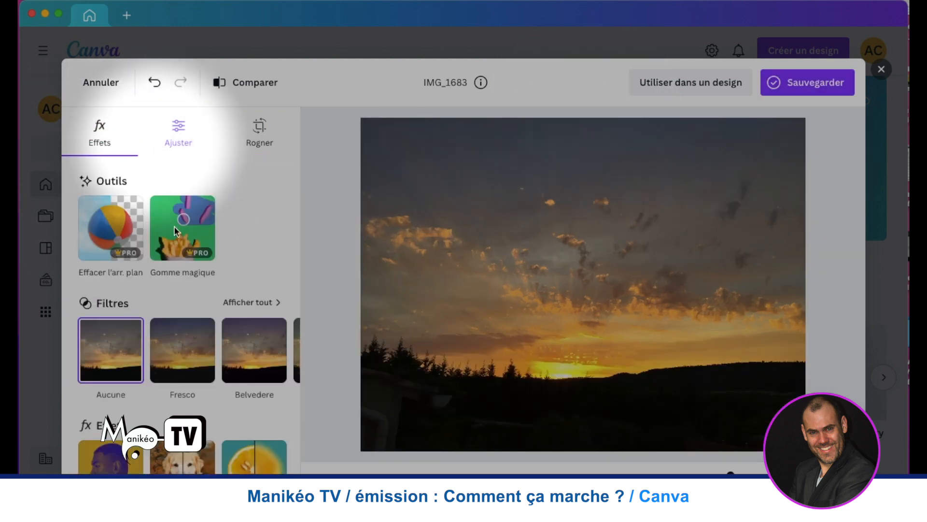
pyautogui.scroll(-2, 265, 338)
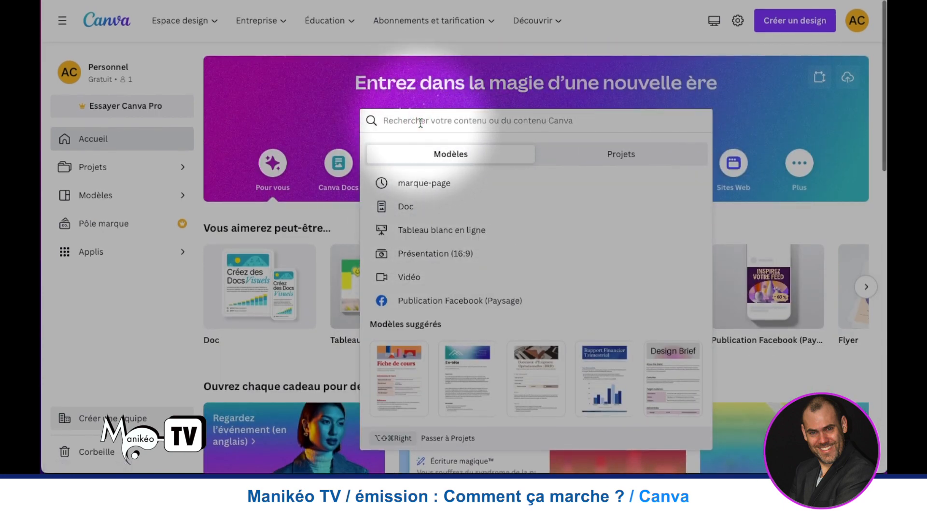
# - Search all templates for "flyer" and open the Blue and Dark Gray Modern Travel flyer for editing
pyautogui.write('flyer')
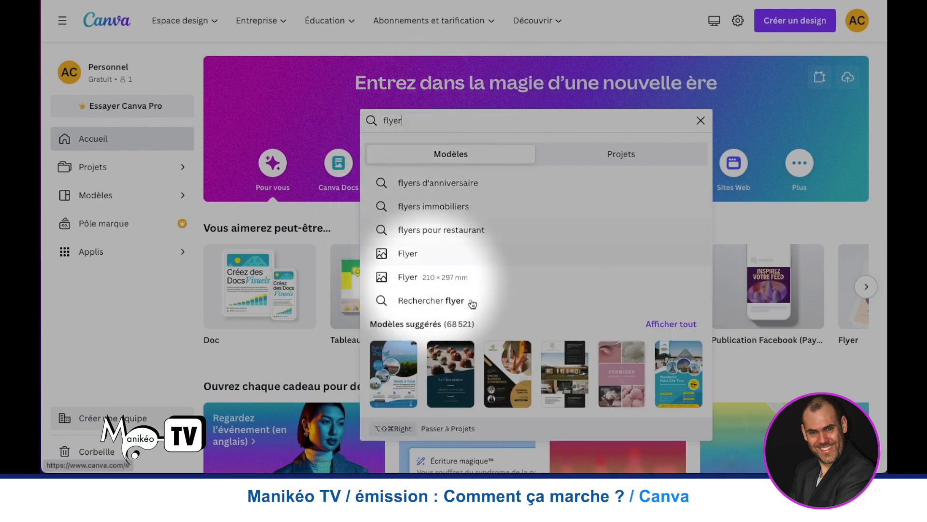
pyautogui.scroll(-2, 425, 367)
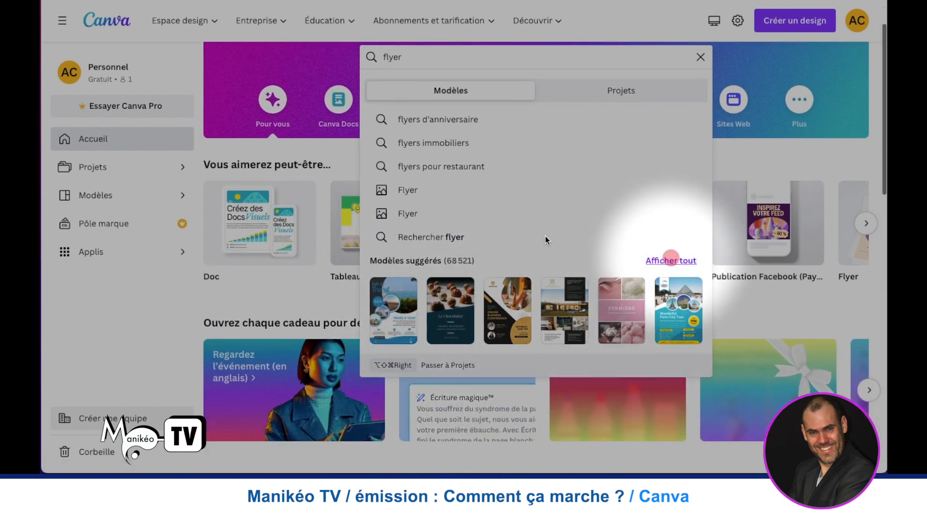
pyautogui.click(672, 259)
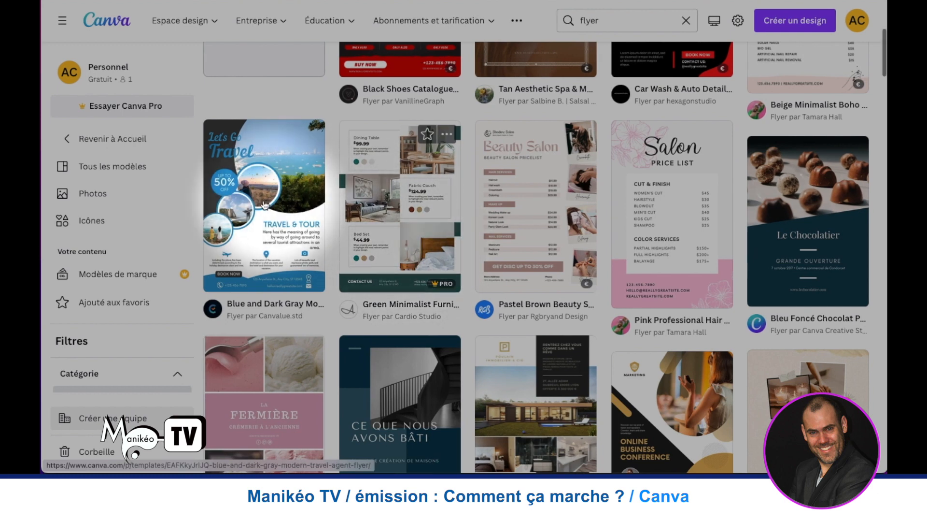
pyautogui.scroll(-1, 266, 203)
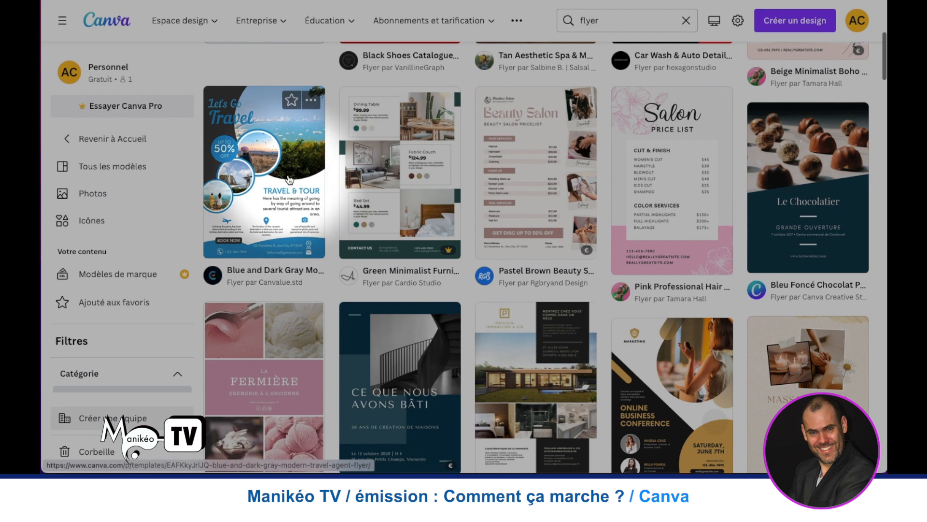
pyautogui.click(263, 184)
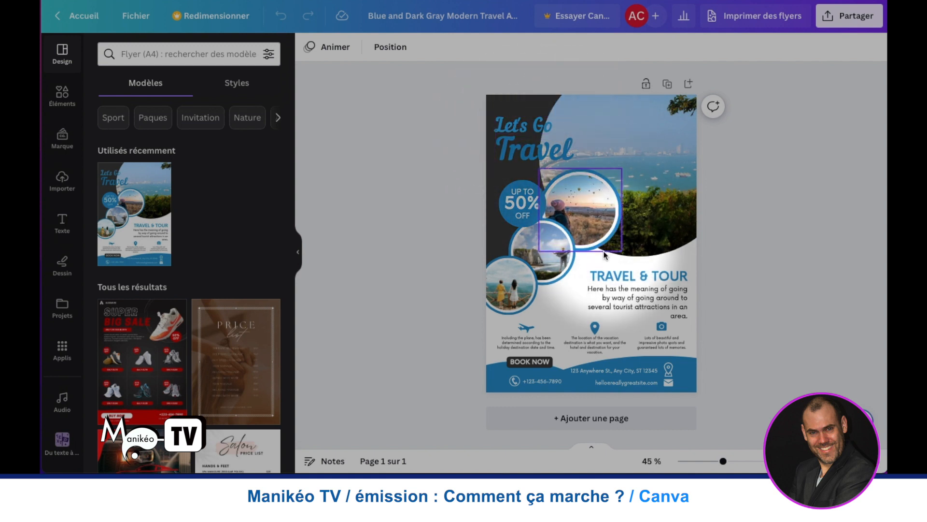
# - Replace the word Travel in the flyer's headline with "Design" and shrink it to size 78,6
pyautogui.click(527, 151)
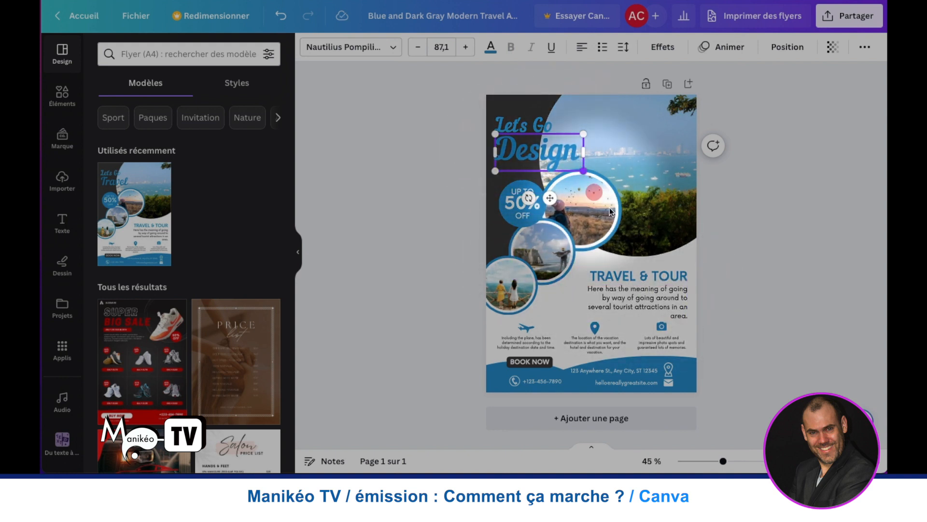
pyautogui.moveTo(583, 171)
pyautogui.mouseDown()
pyautogui.moveTo(645, 263)
pyautogui.moveTo(571, 179)
pyautogui.mouseUp()
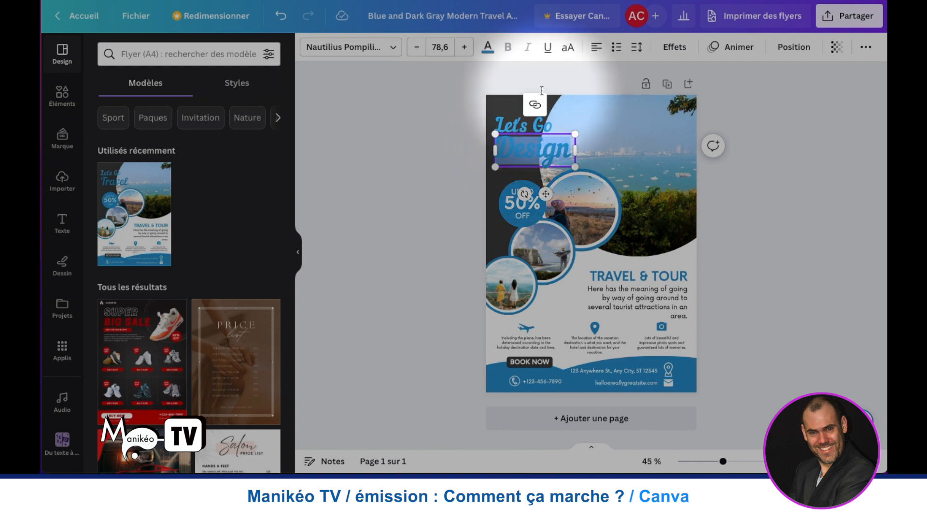
# - Recolour the headline word Design light red from the default solid colours and save an empty brand colour palette
pyautogui.click(489, 49)
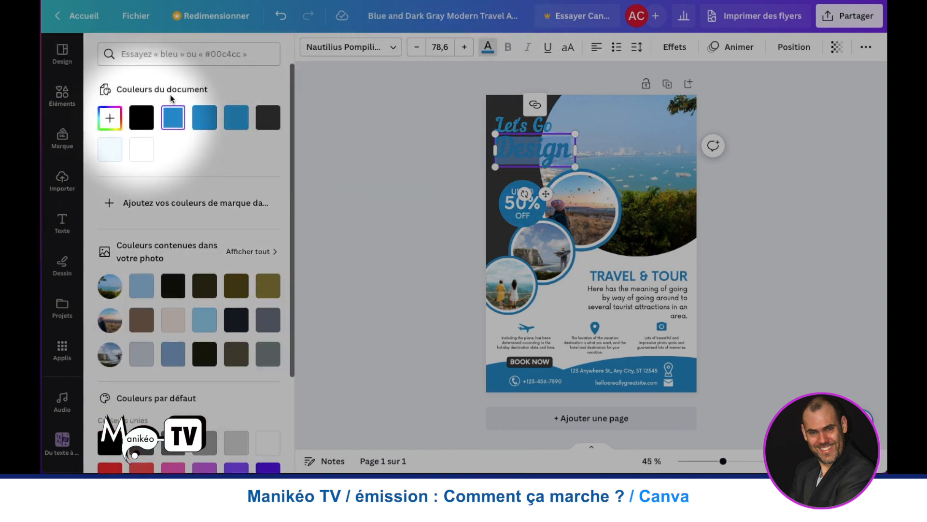
pyautogui.click(138, 203)
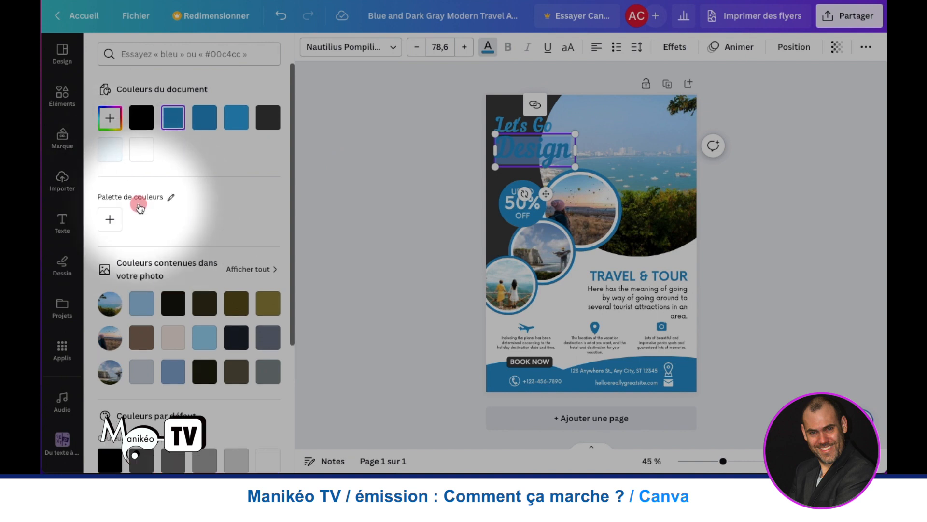
pyautogui.scroll(-2, 112, 224)
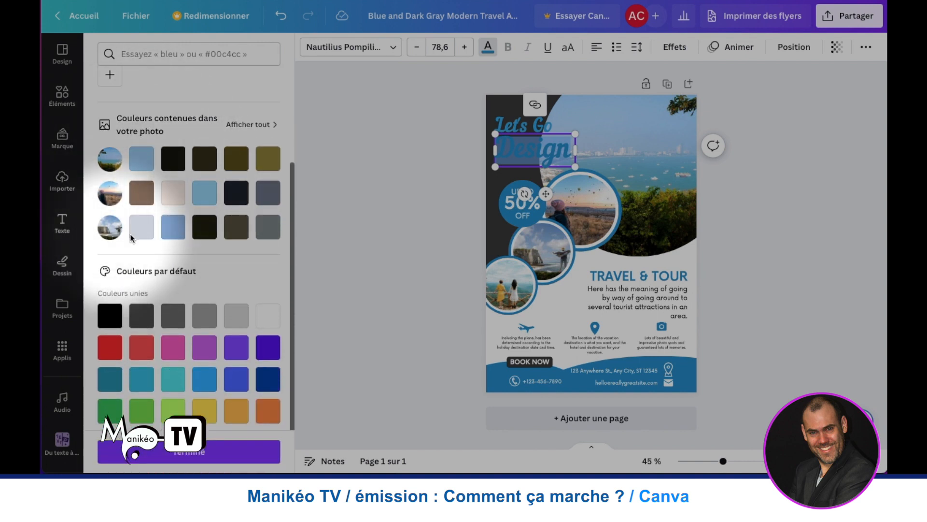
pyautogui.scroll(-1, 140, 227)
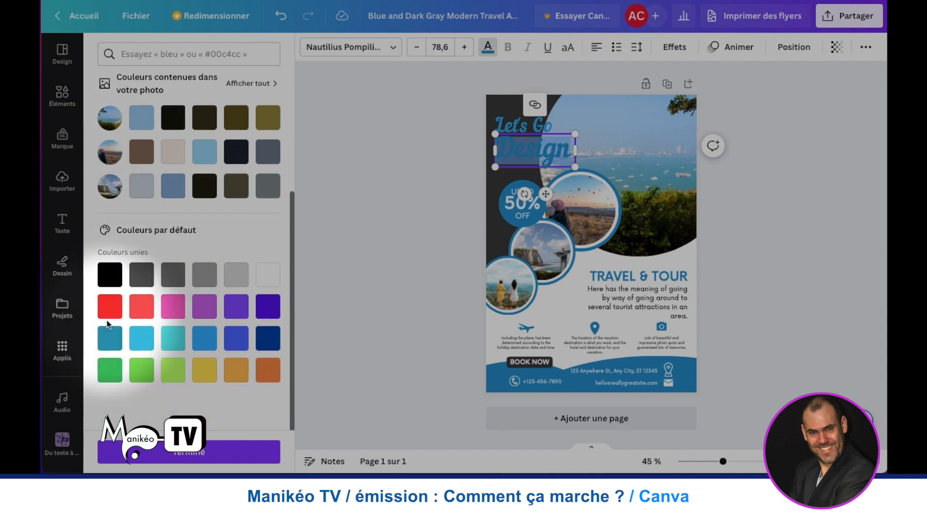
pyautogui.click(150, 311)
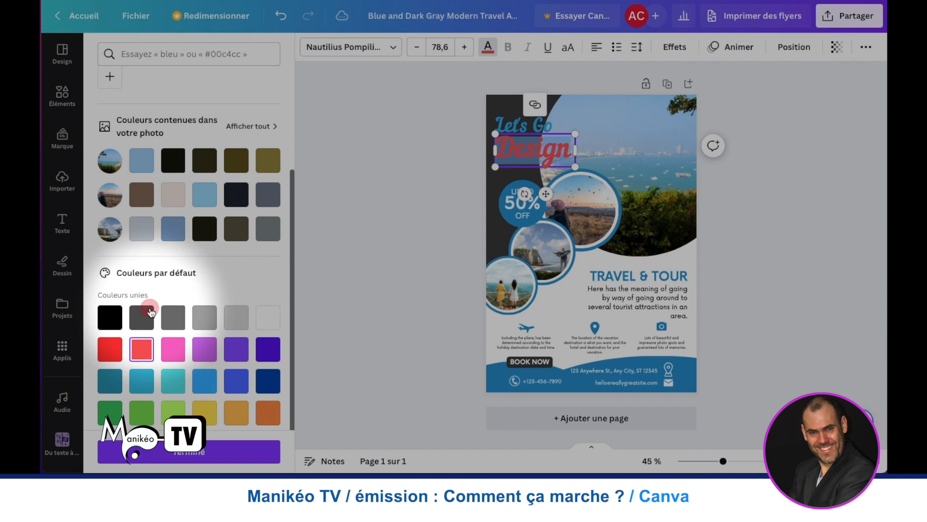
pyautogui.click(209, 456)
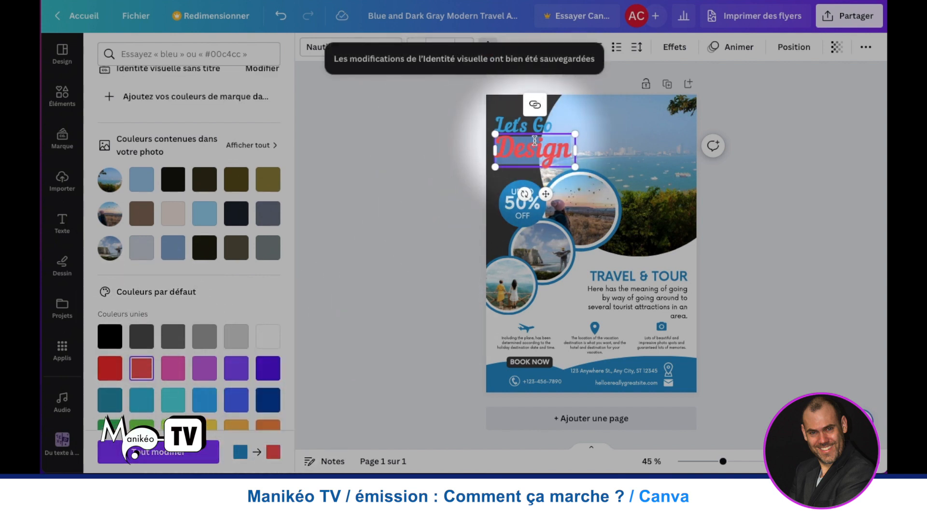
pyautogui.click(427, 141)
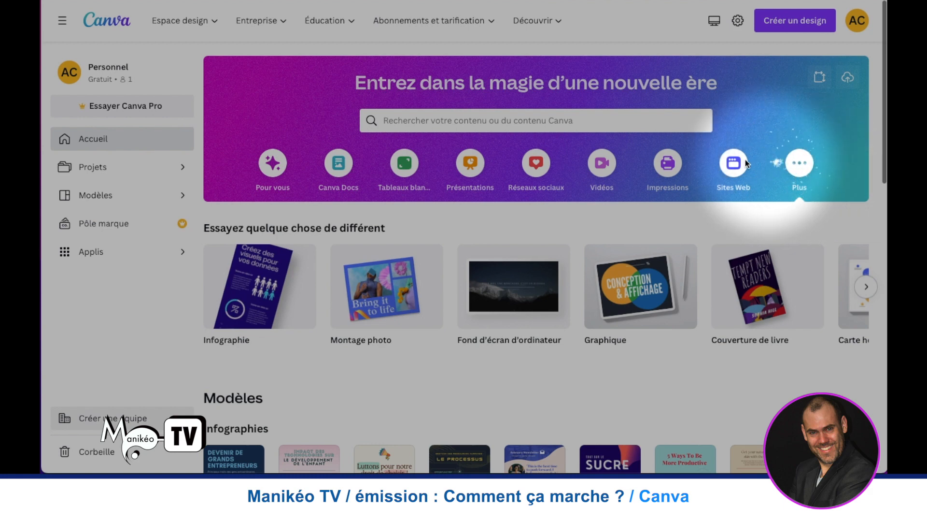
# - Look through the Sites Web formats and the website templates by category
pyautogui.click(733, 164)
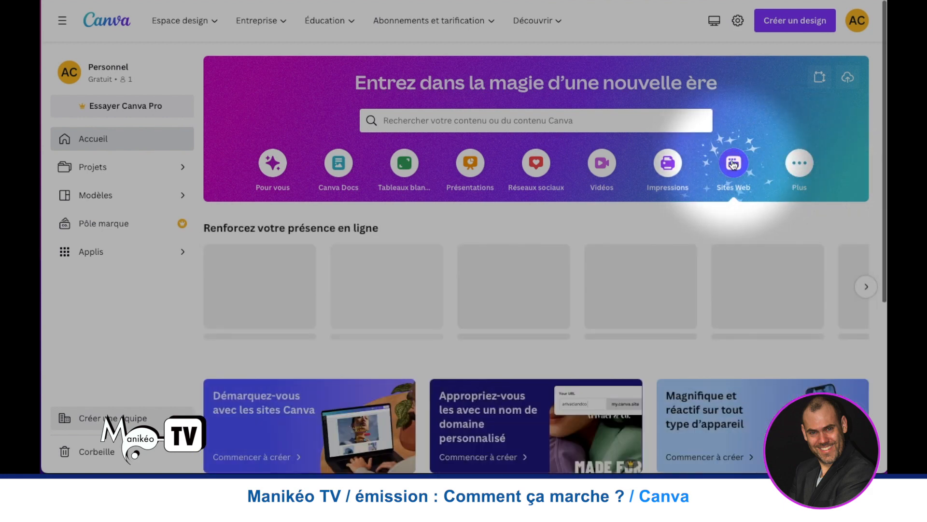
pyautogui.scroll(-3, 561, 163)
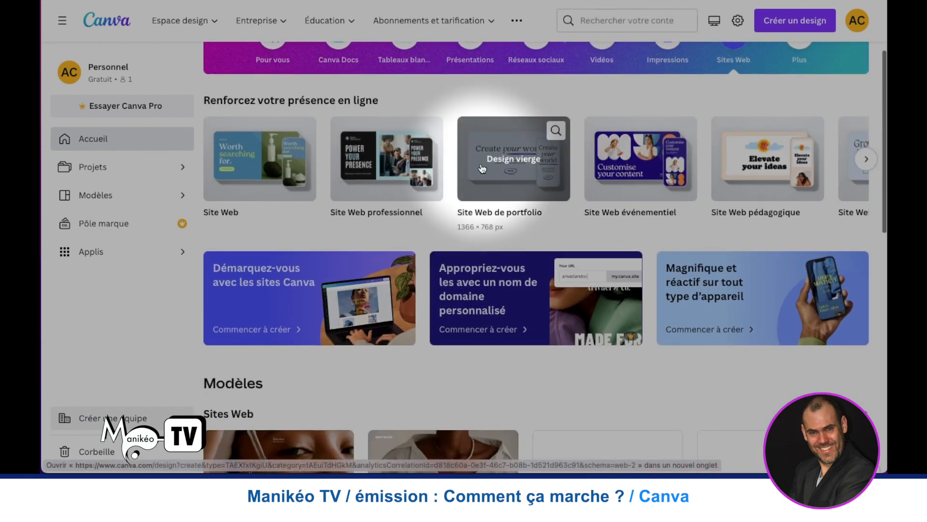
pyautogui.scroll(-6, 538, 164)
pyautogui.scroll(-4, 482, 168)
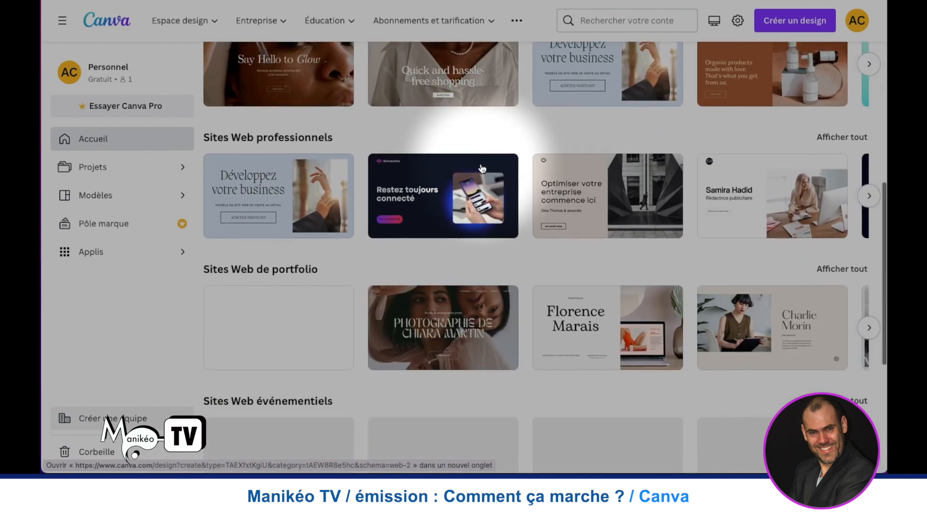
pyautogui.scroll(10, 481, 168)
pyautogui.scroll(2, 480, 163)
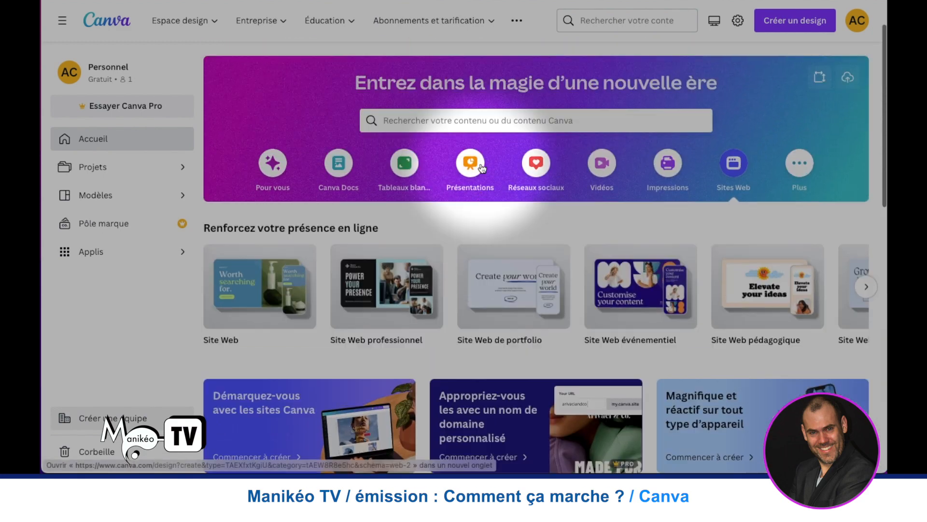
# - Search for "logo", choose the suggestion "logos de beauté" and browse the beauty logo templates
pyautogui.click(478, 120)
pyautogui.write('logo')
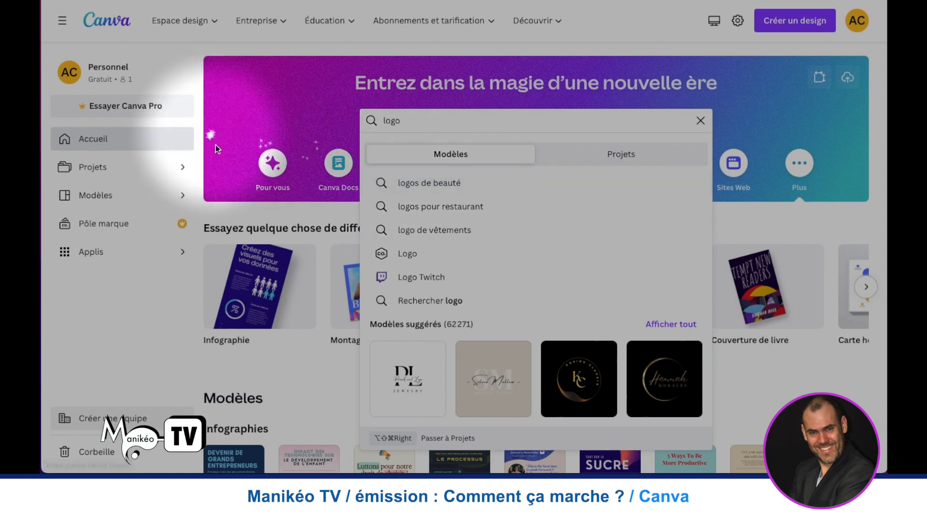
pyautogui.click(412, 183)
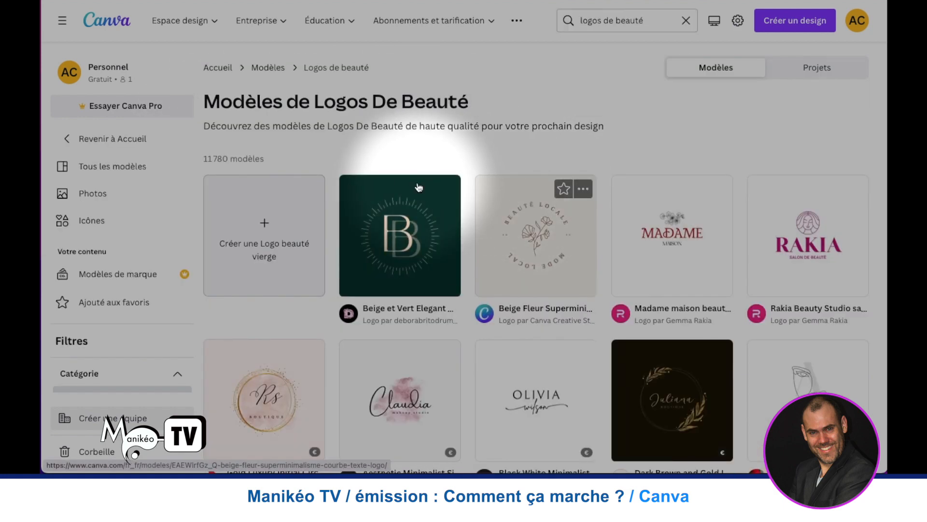
pyautogui.scroll(-5, 418, 187)
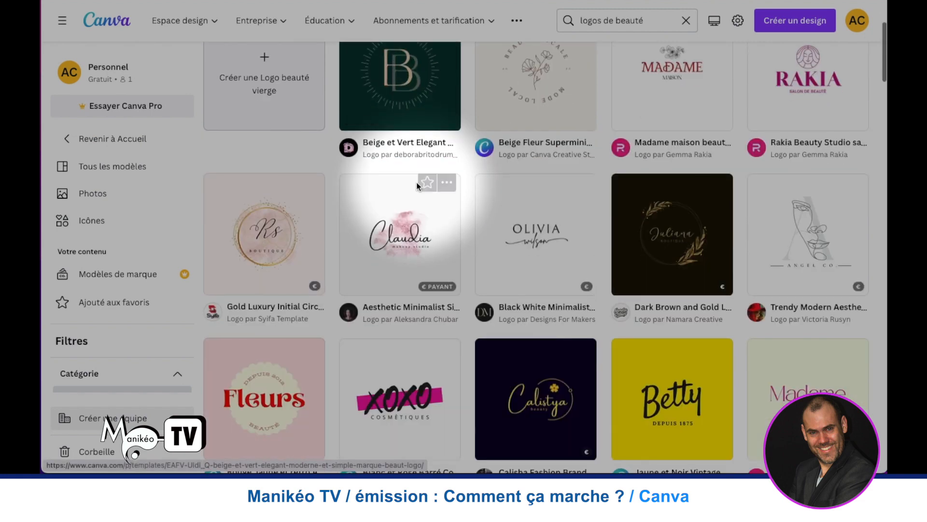
pyautogui.scroll(-2, 418, 187)
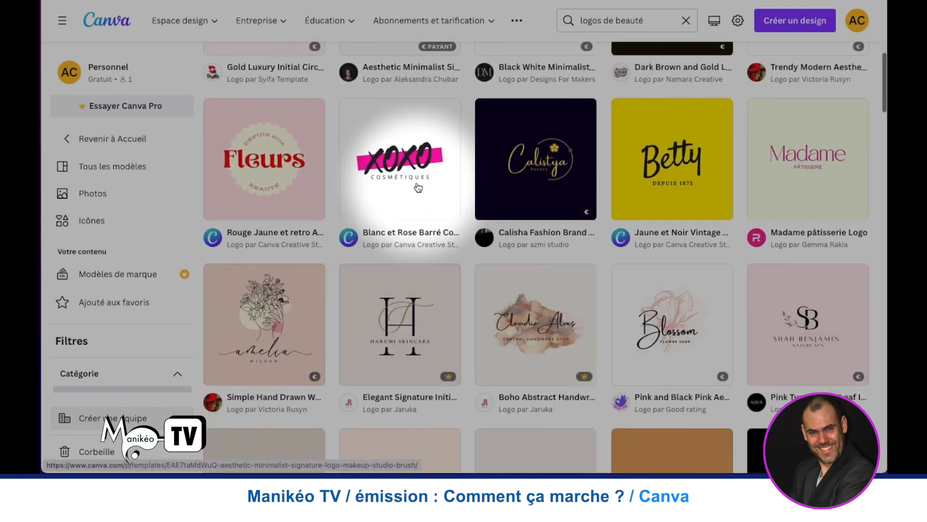
pyautogui.scroll(-2, 418, 187)
pyautogui.scroll(-3, 418, 186)
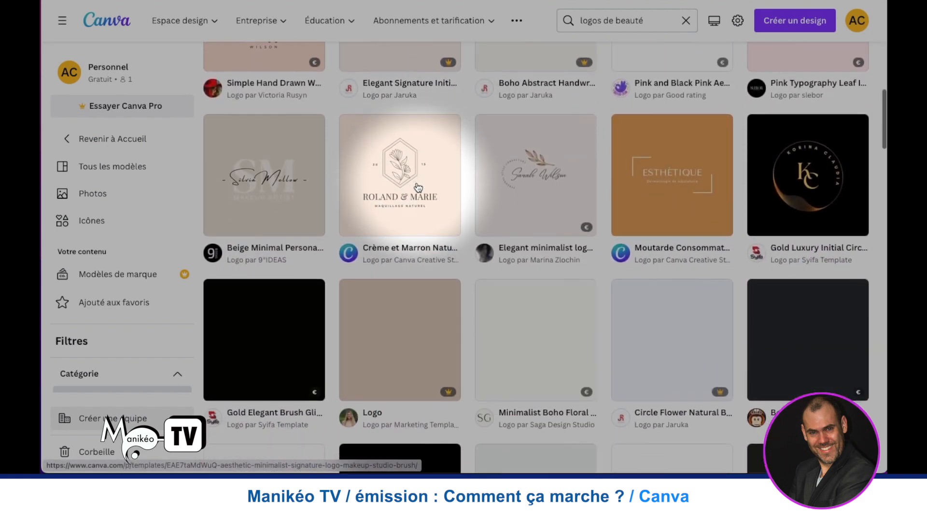
pyautogui.scroll(-4, 418, 187)
pyautogui.scroll(-2, 418, 187)
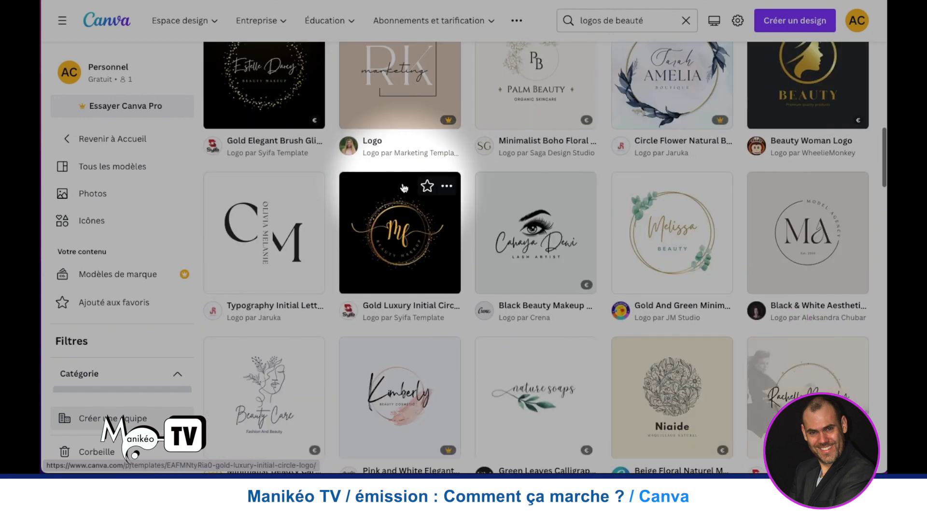
pyautogui.scroll(6, 404, 187)
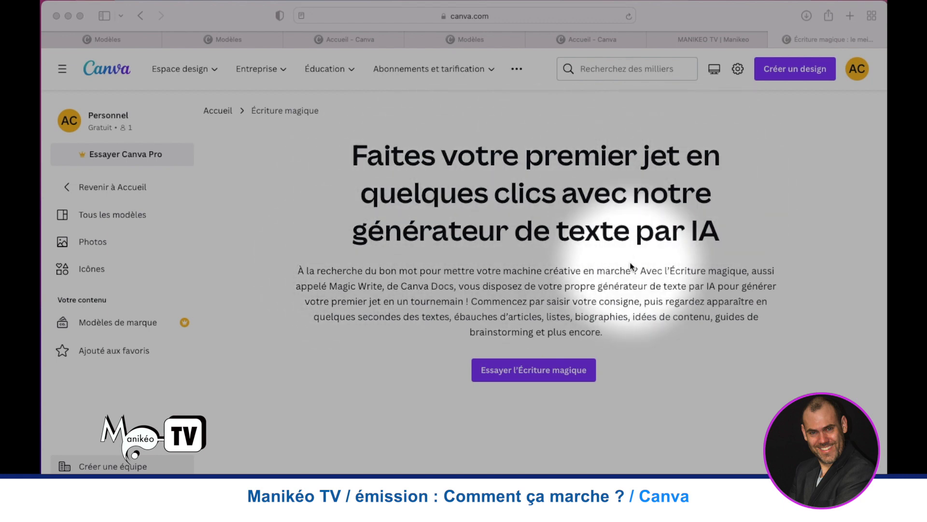
# - Start trying the Écriture magique AI text generator from its presentation page
pyautogui.click(529, 370)
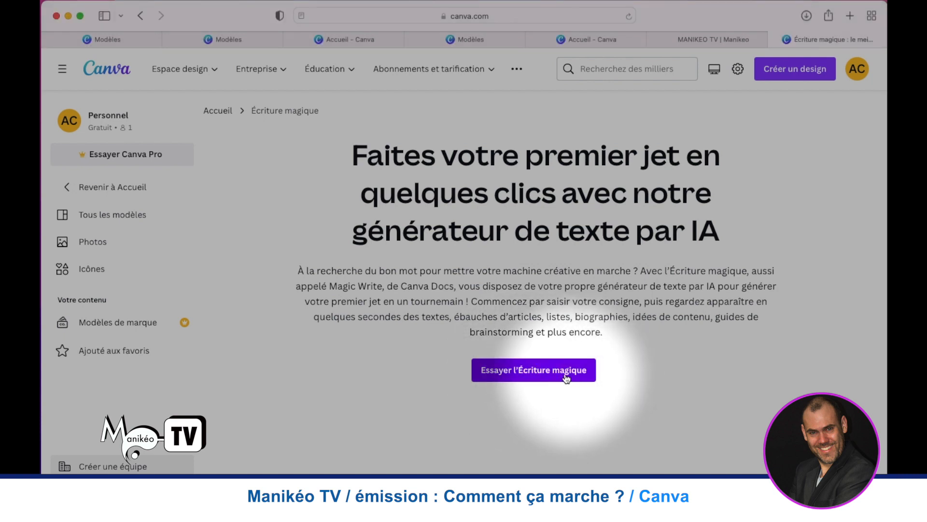